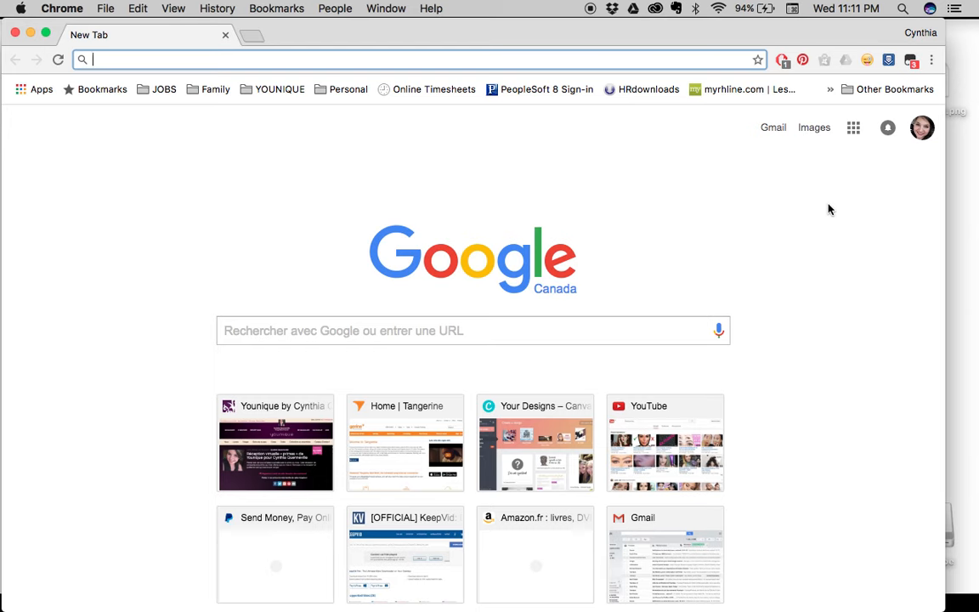
Check which Google account is signed in and open Google Drive
click(923, 132)
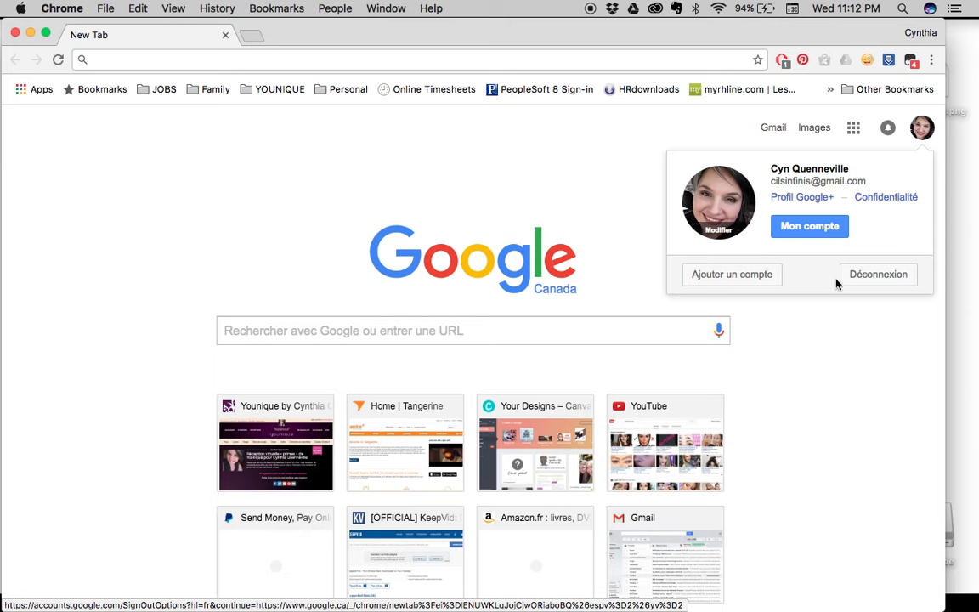
click(838, 373)
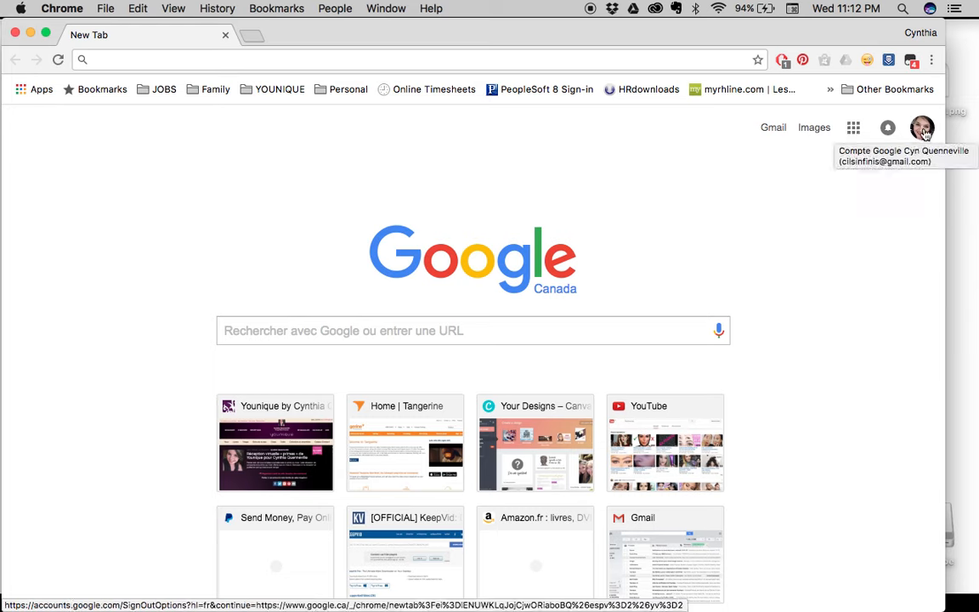
click(854, 129)
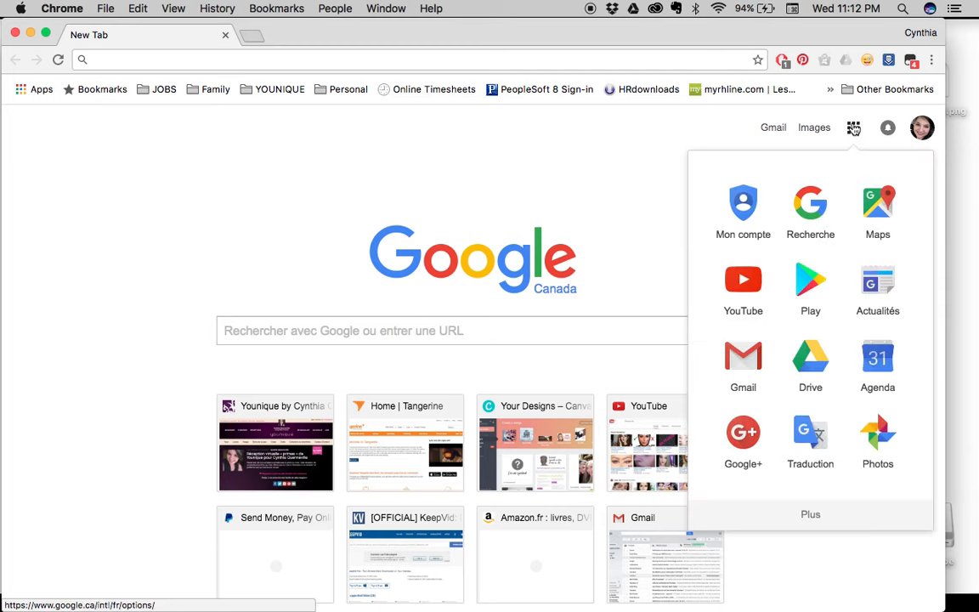
click(826, 368)
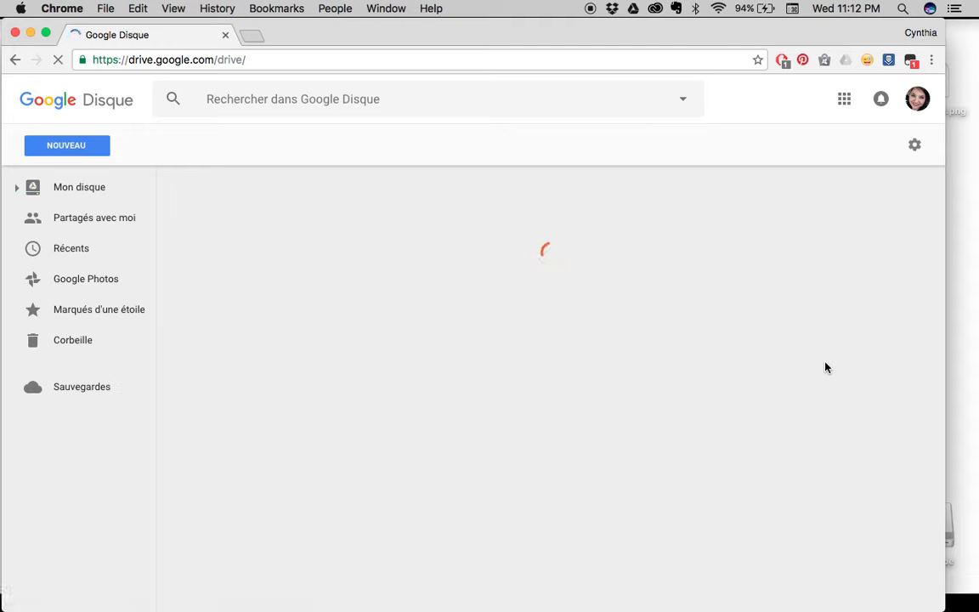
Create a new blank Google Forms form in My Drive
click(73, 144)
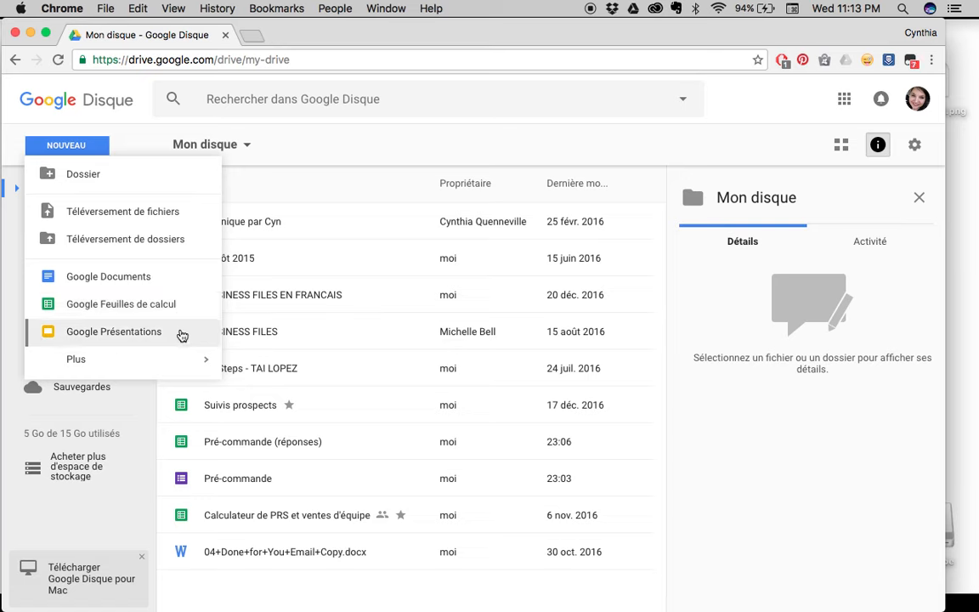
mouse_move(136, 375)
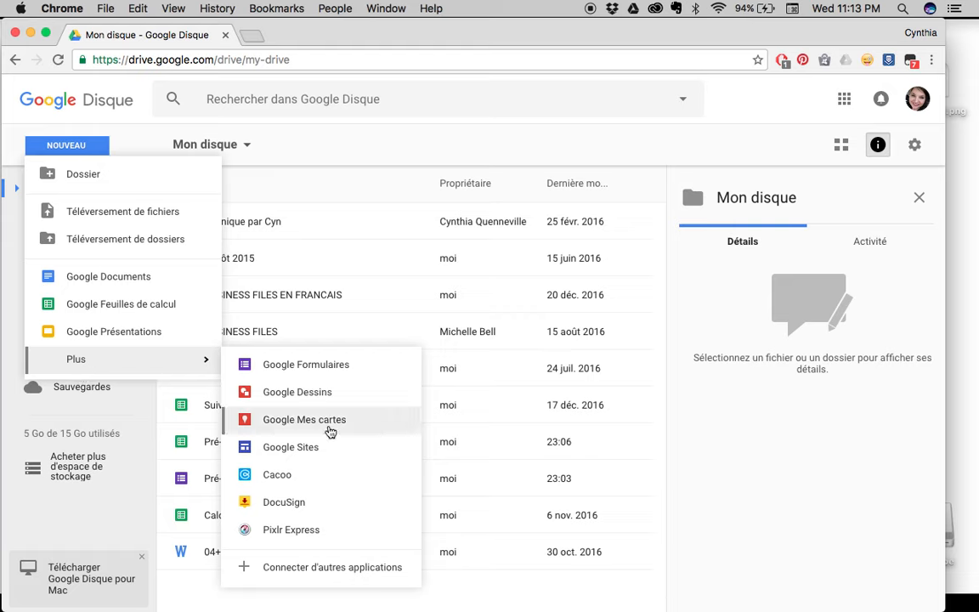
click(340, 365)
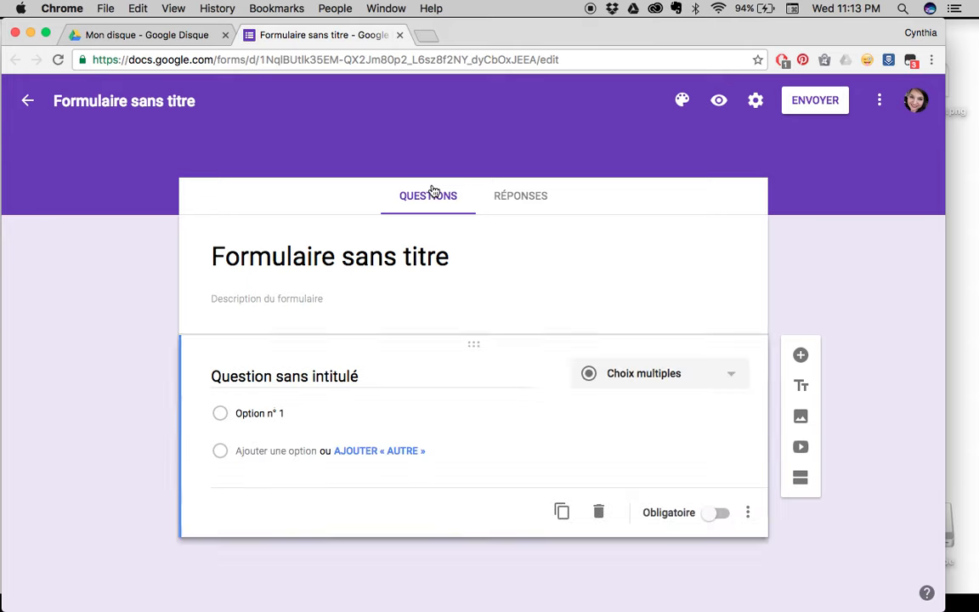
Set the form's theme colour to teal
click(683, 102)
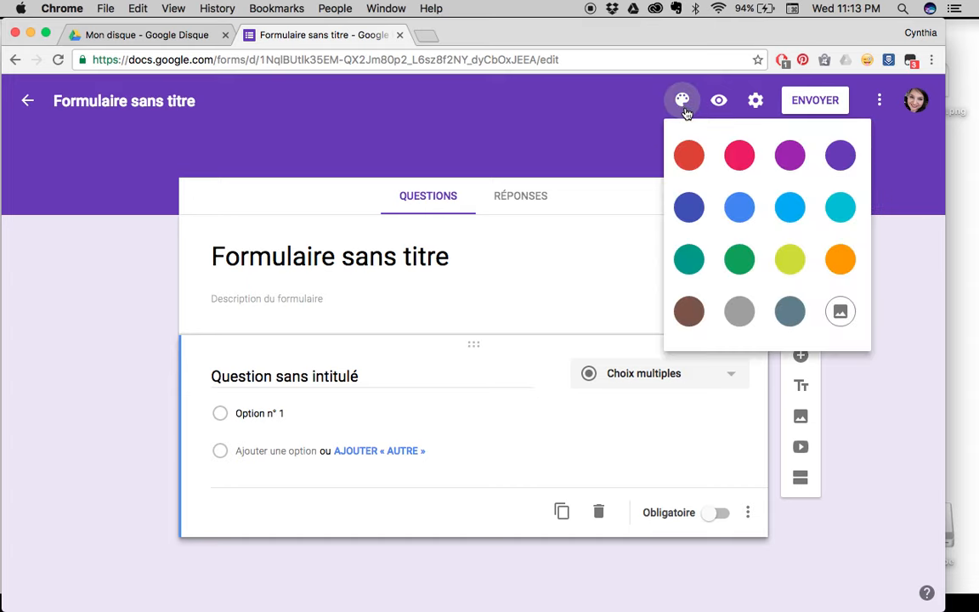
click(690, 273)
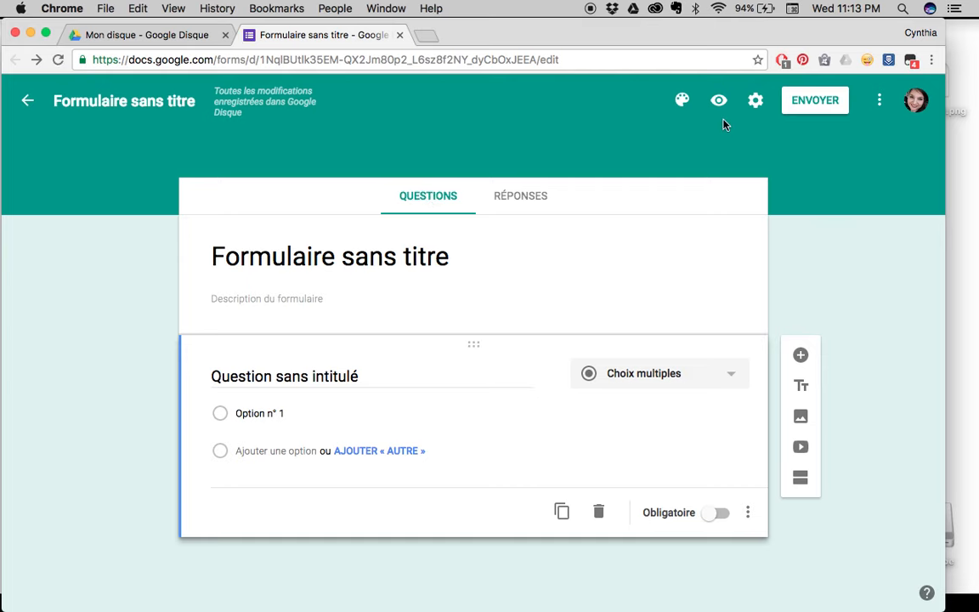
Apply the purple frost-crystal header image from the Travail et école themes to the form
click(683, 100)
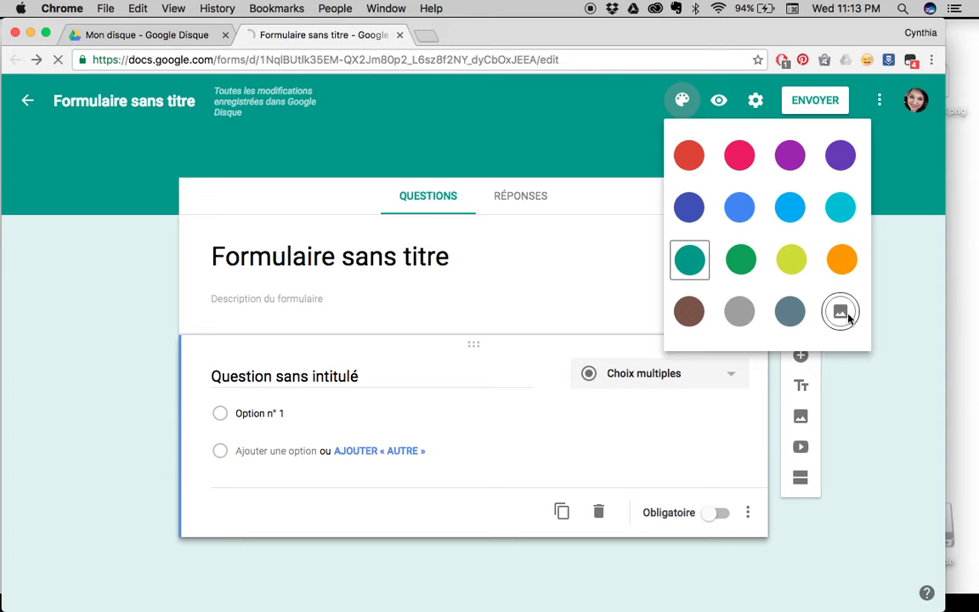
click(841, 313)
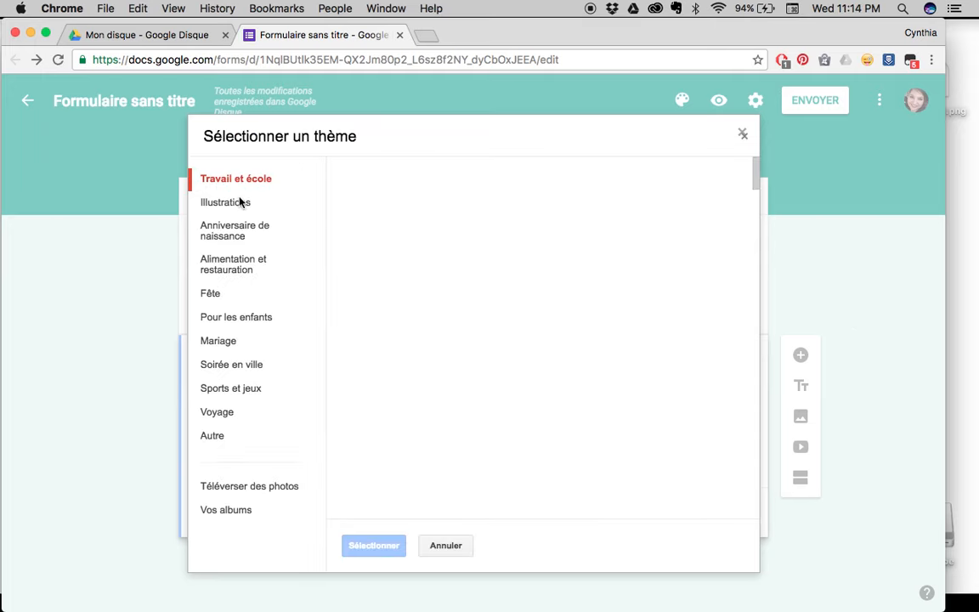
scroll(453, 416, down, 5)
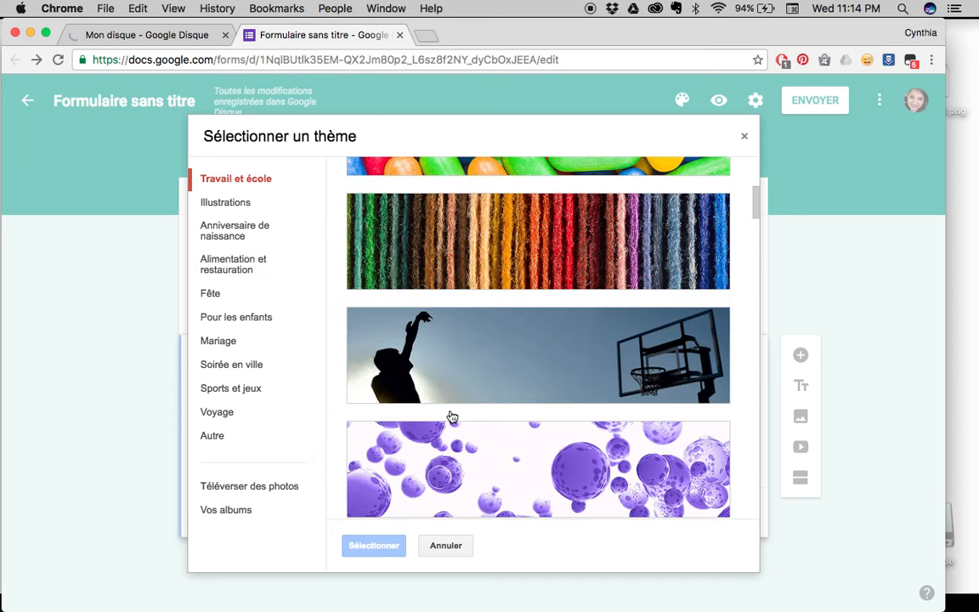
scroll(452, 416, down, 1)
scroll(452, 416, down, 3)
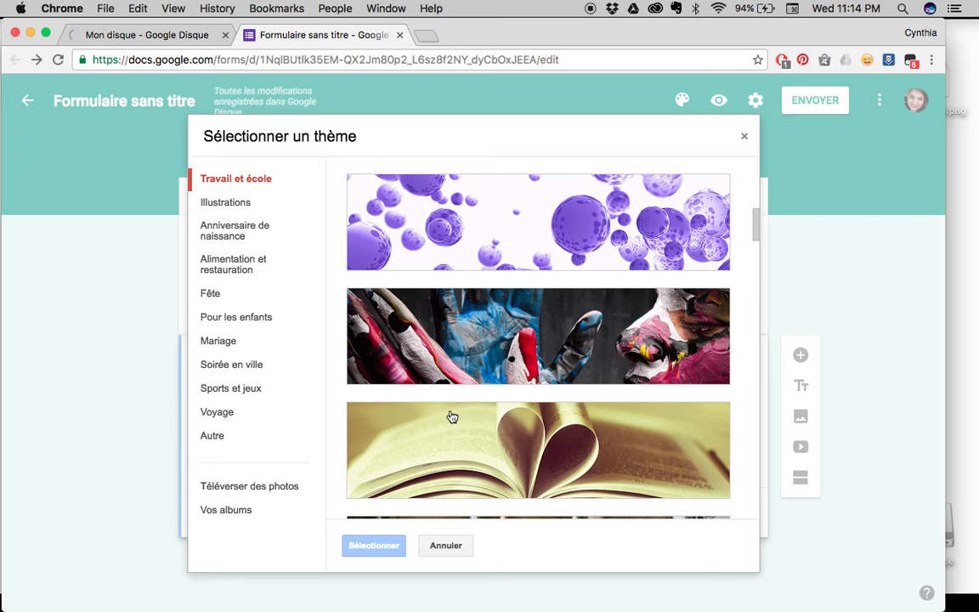
scroll(525, 488, down, 3)
scroll(525, 488, down, 4)
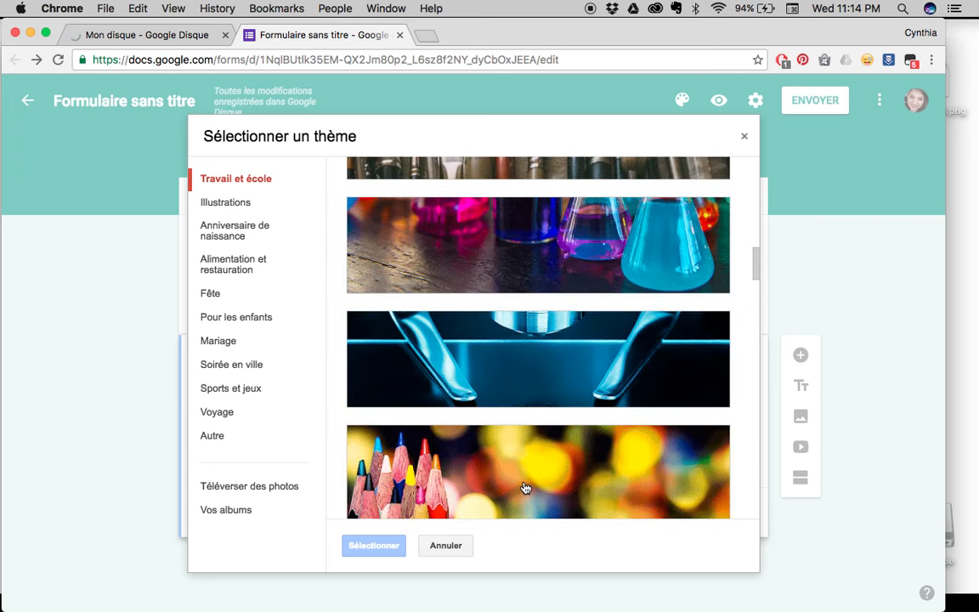
scroll(526, 488, down, 4)
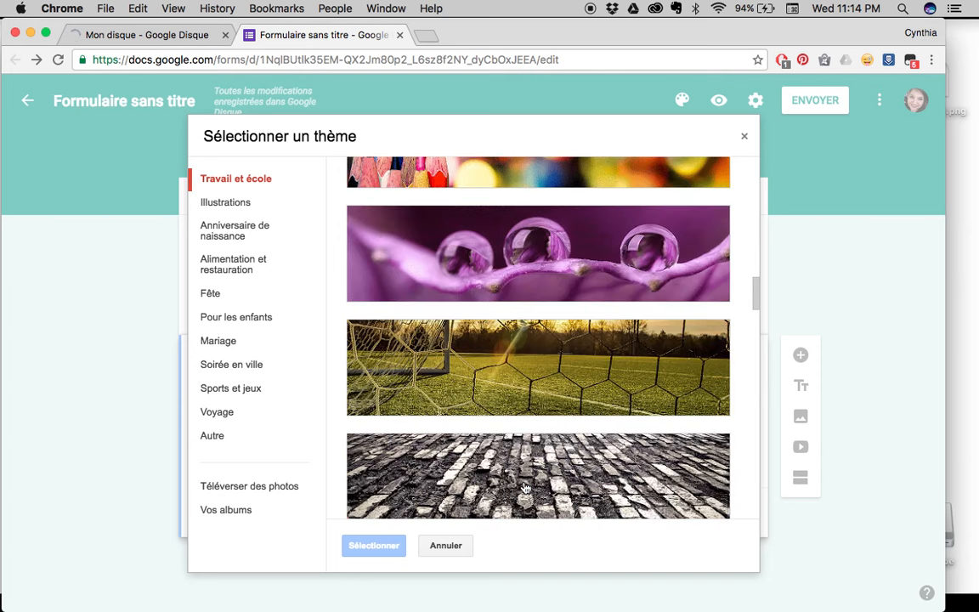
scroll(525, 488, down, 3)
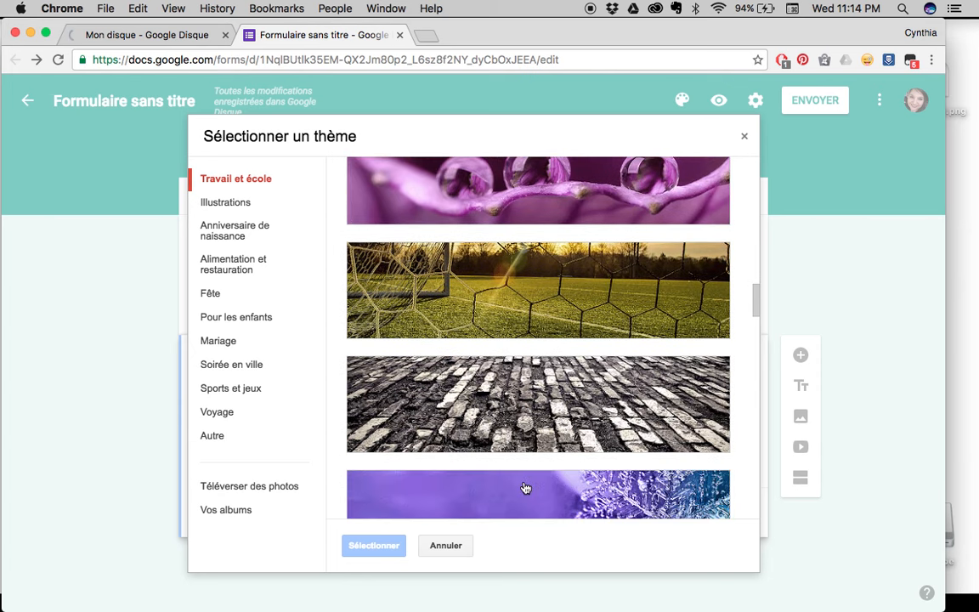
scroll(525, 488, up, 1)
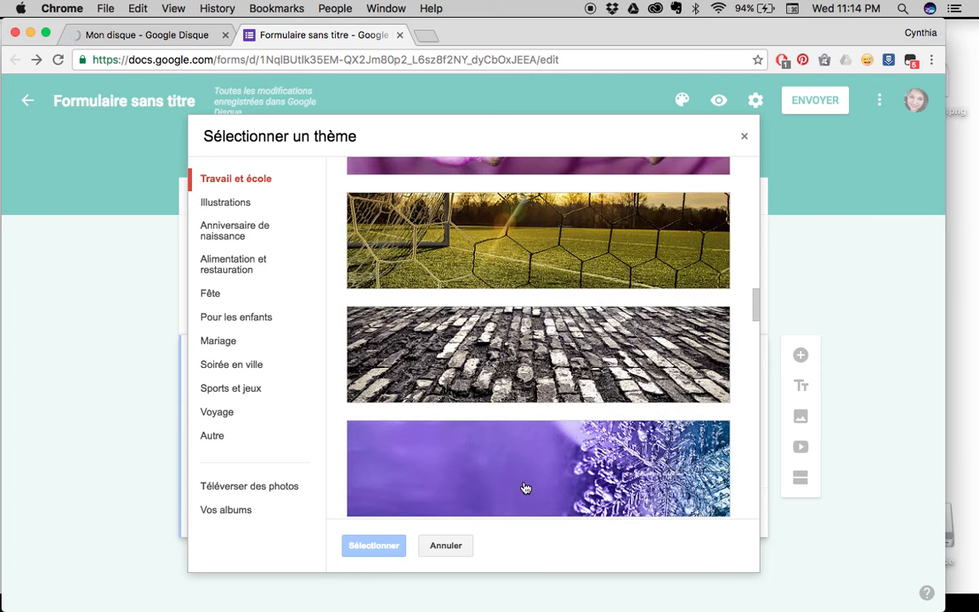
click(525, 488)
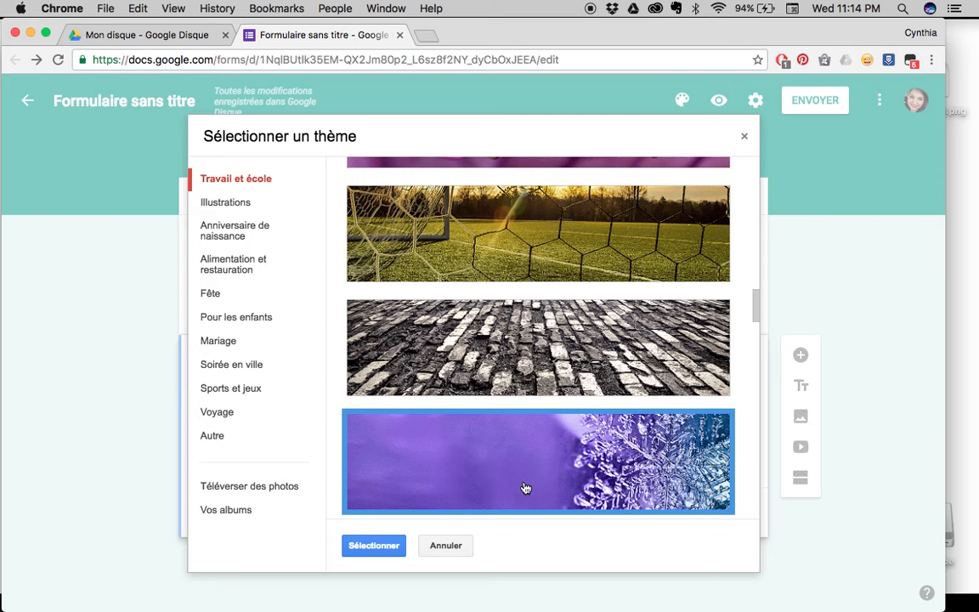
click(363, 548)
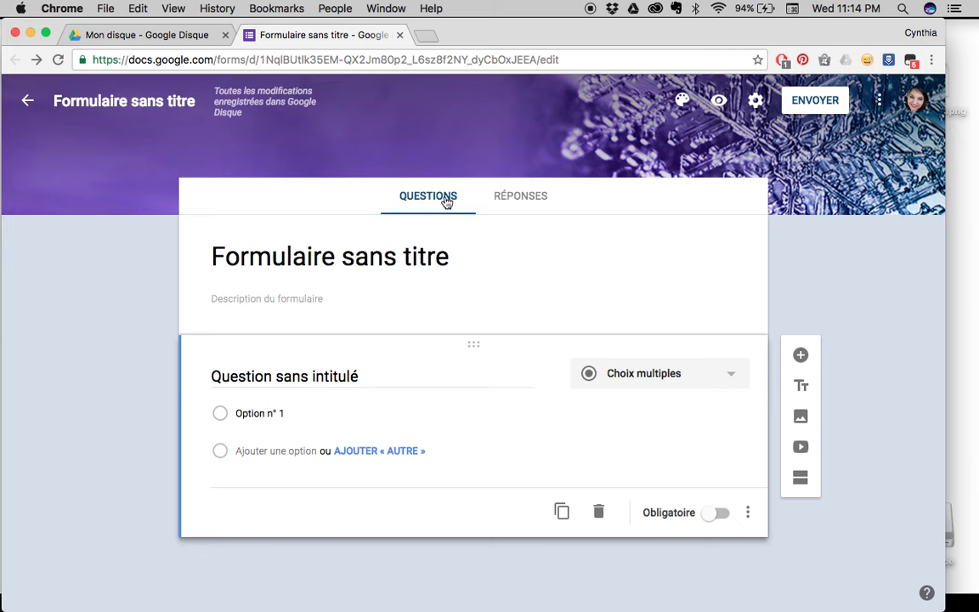
Upload kudosProd.png from the desktop as a custom photo for the form's theme
click(681, 102)
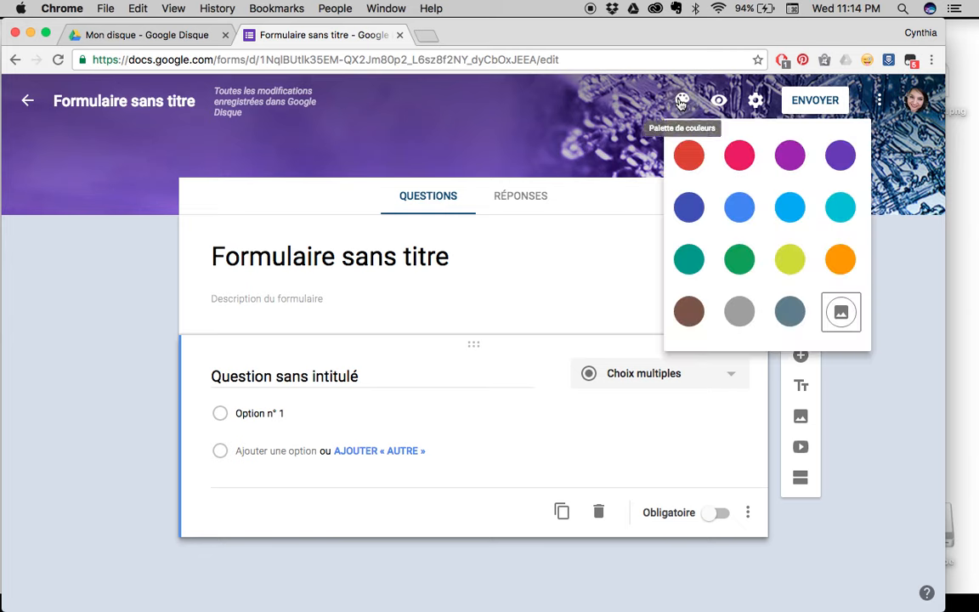
click(840, 313)
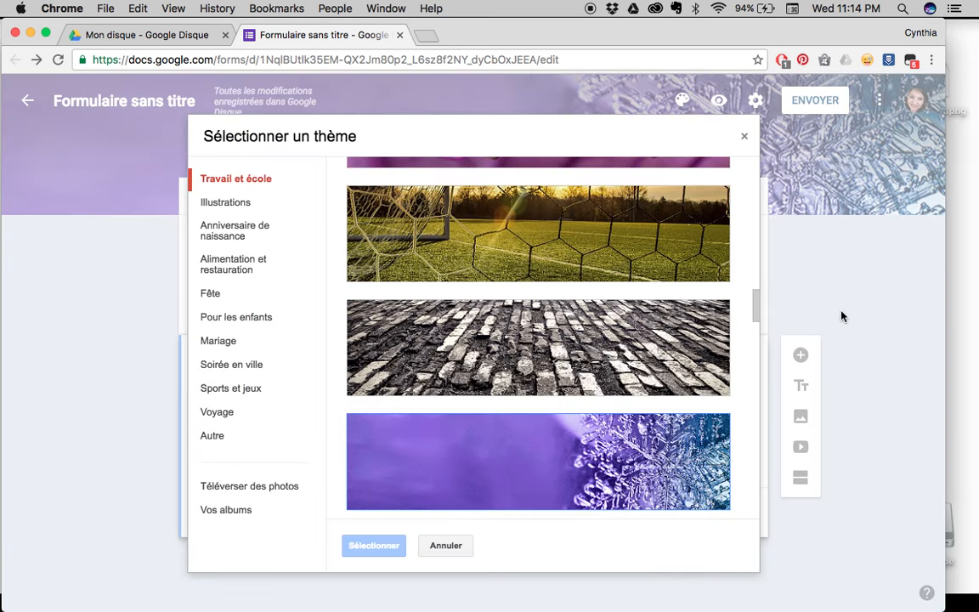
click(221, 494)
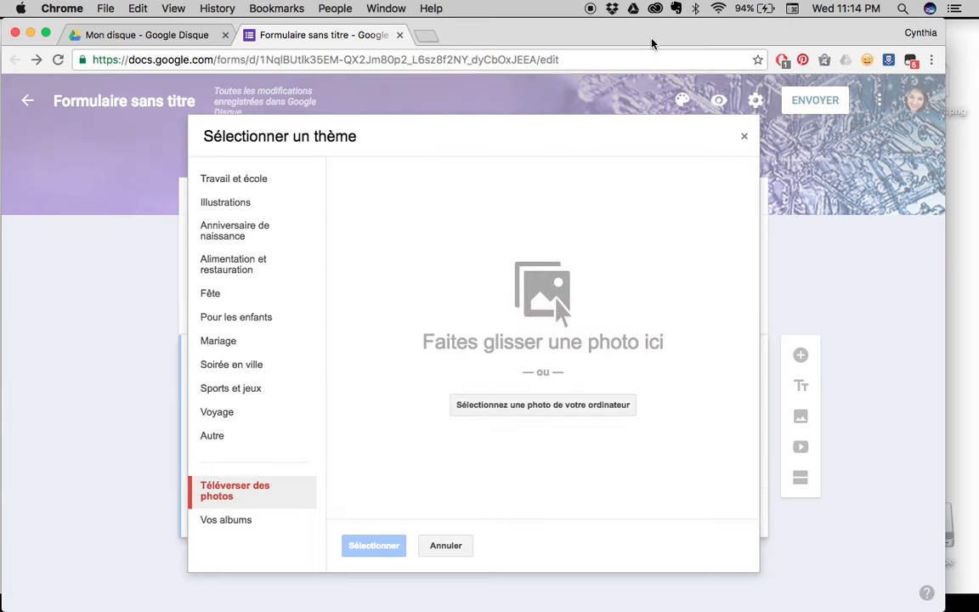
drag(686, 34, 579, 40)
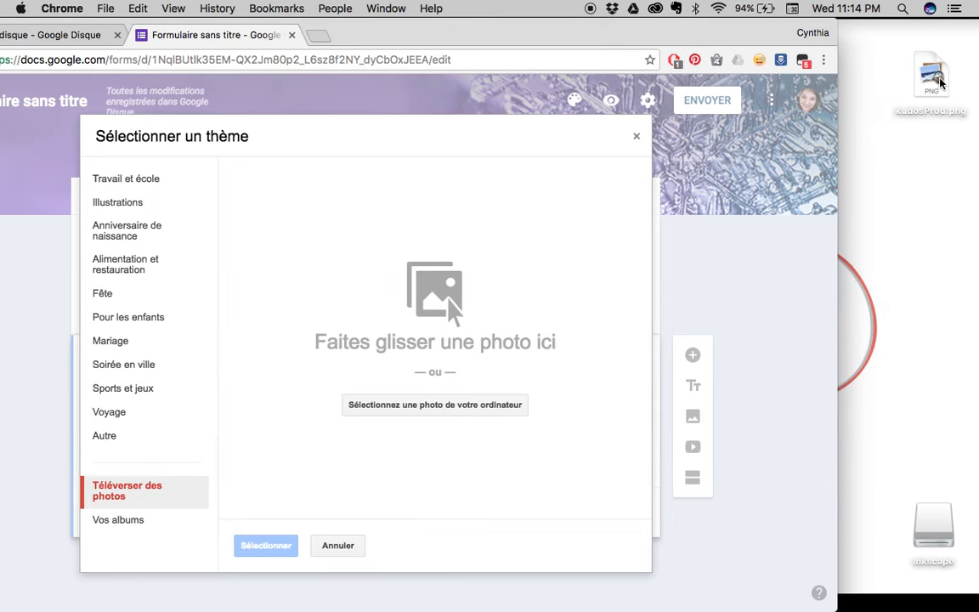
click(918, 85)
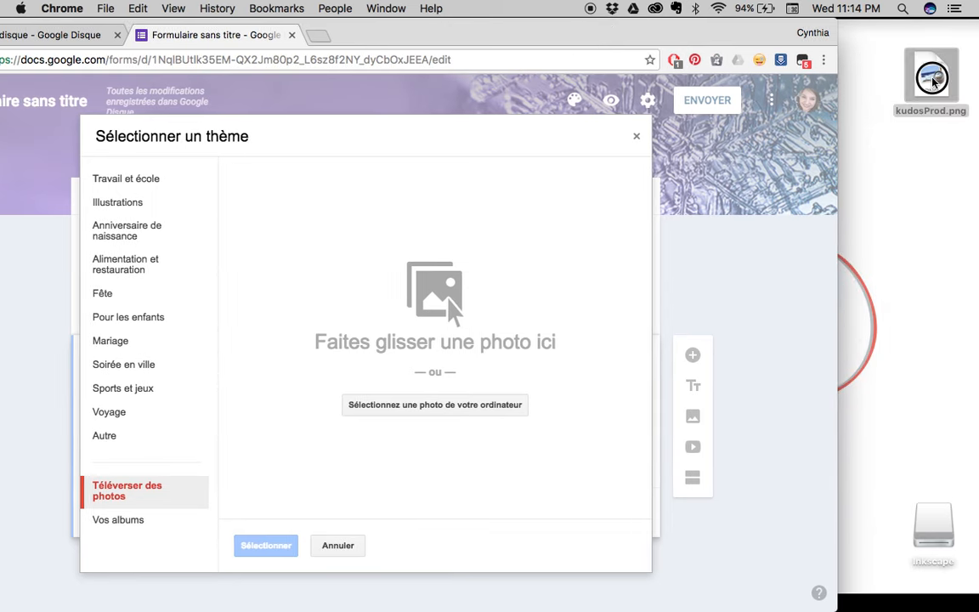
drag(914, 85, 478, 265)
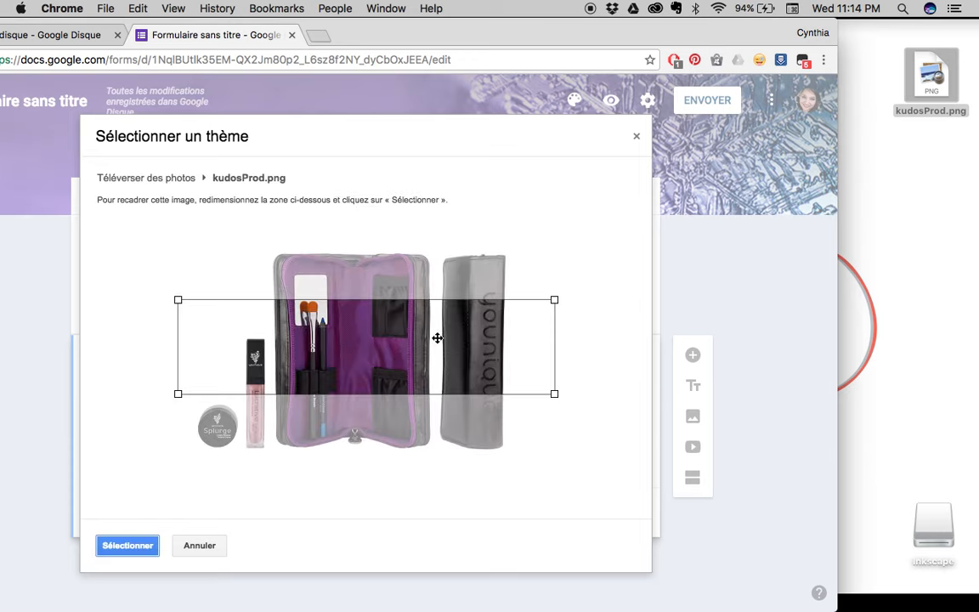
Enlarge the crop area slightly, position it over the lower half of the products, and apply the photo as the form's header
drag(440, 338, 428, 370)
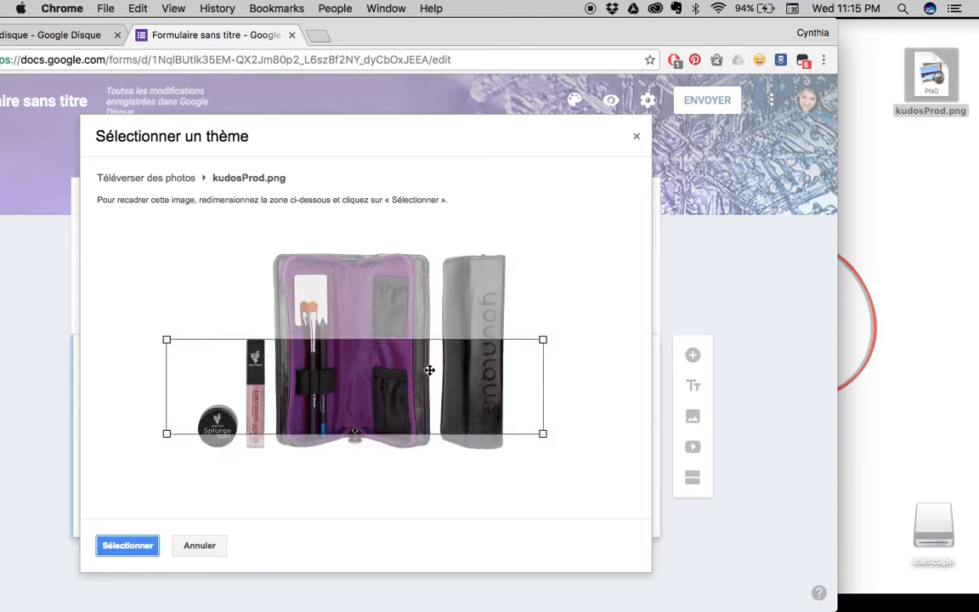
drag(544, 339, 566, 334)
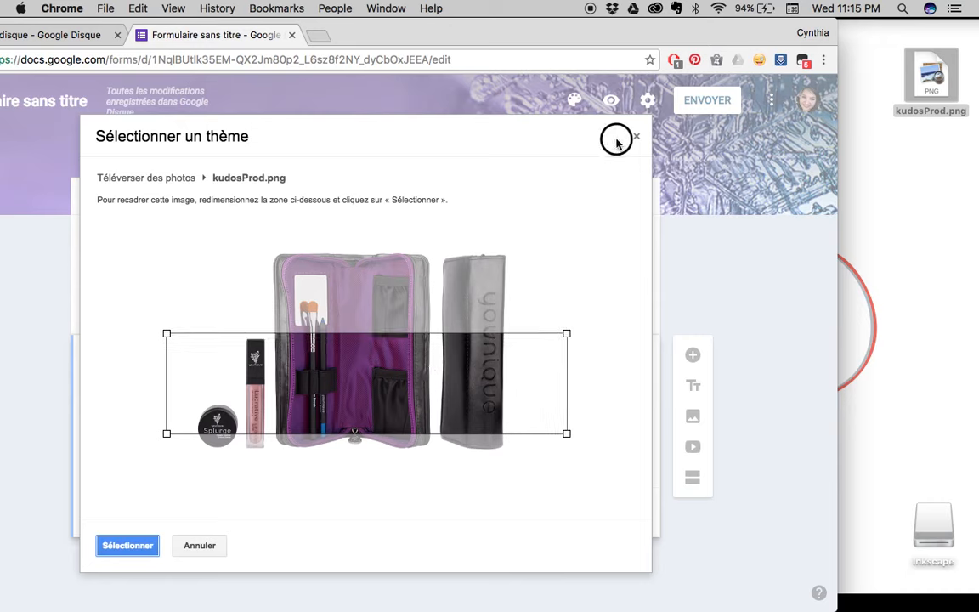
drag(501, 387, 499, 402)
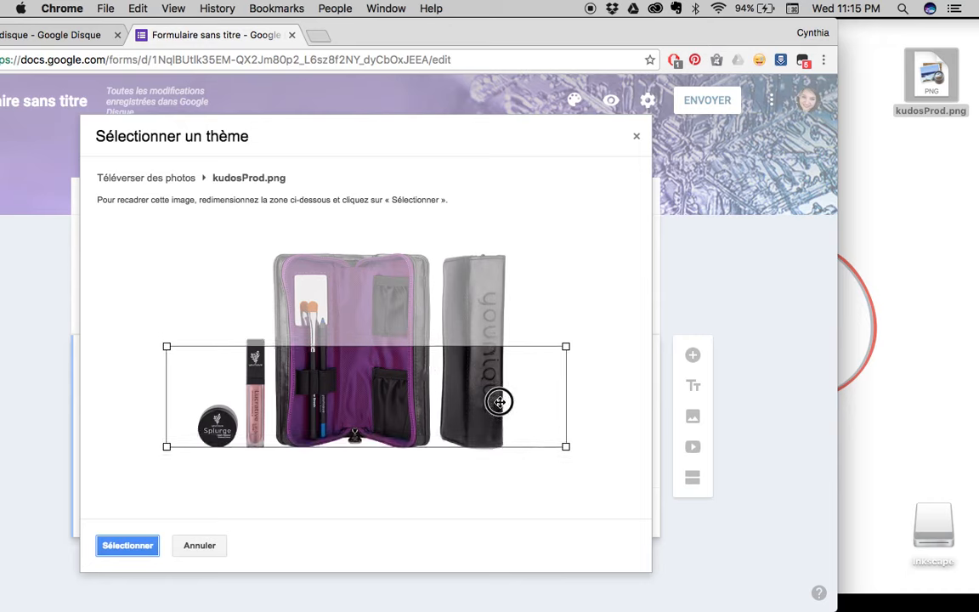
click(126, 551)
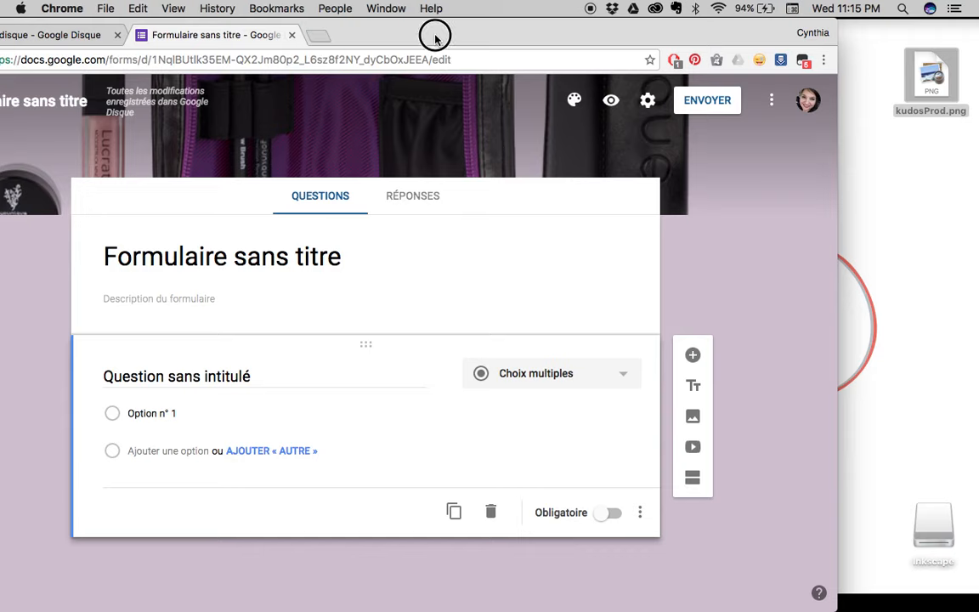
drag(436, 39, 541, 8)
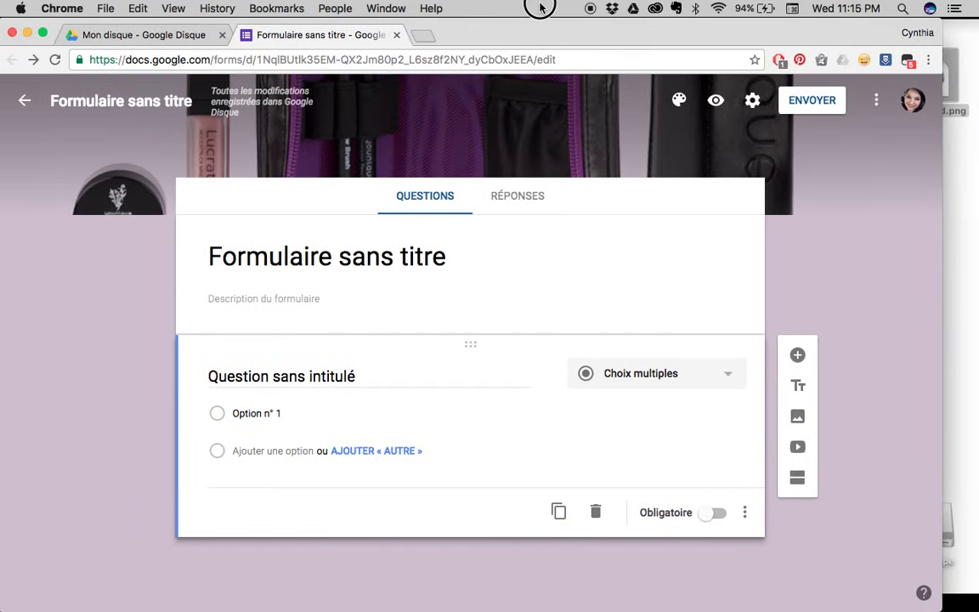
Rename the form file as "Consultation de peau"
click(321, 260)
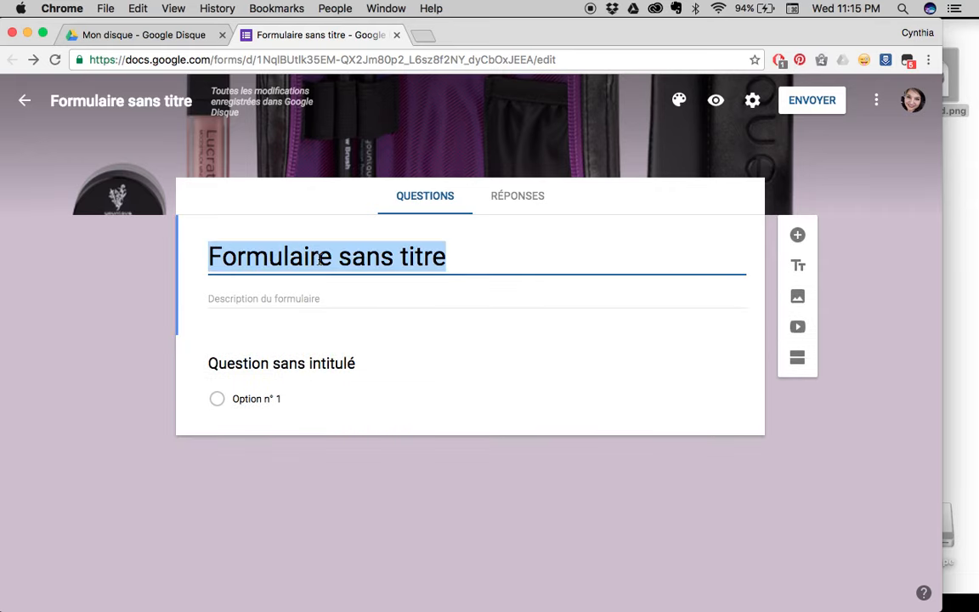
click(319, 261)
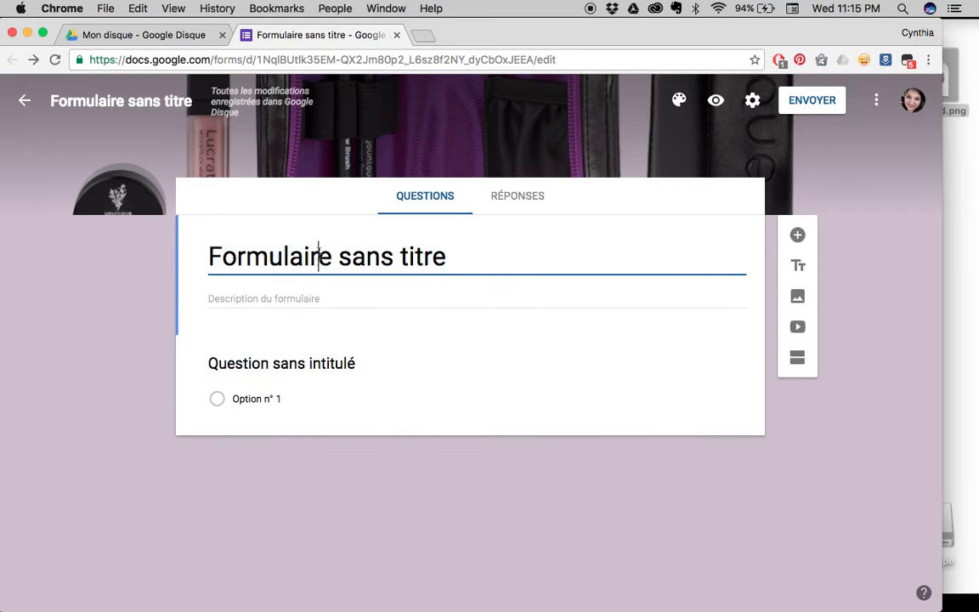
click(165, 99)
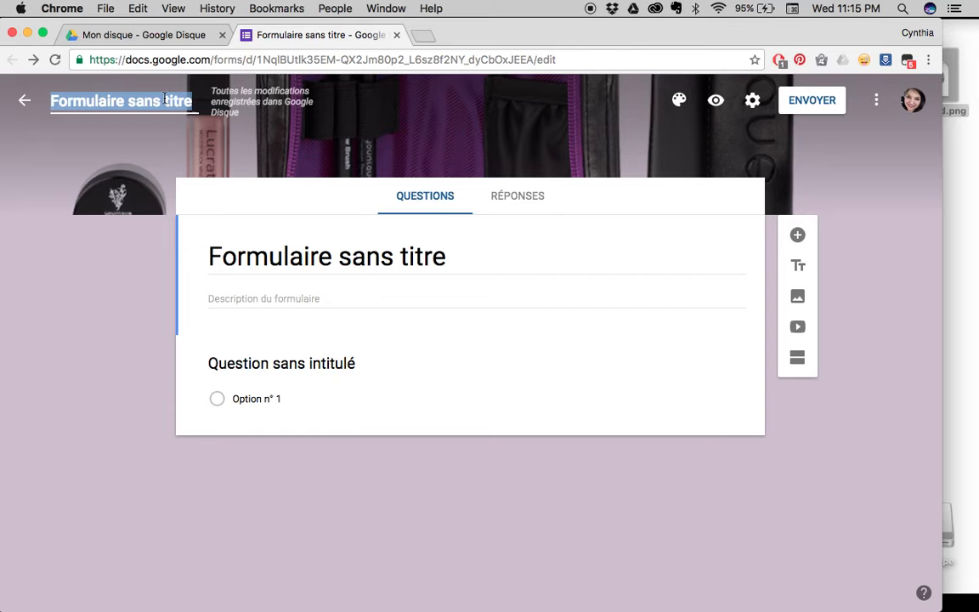
text(Consultation)
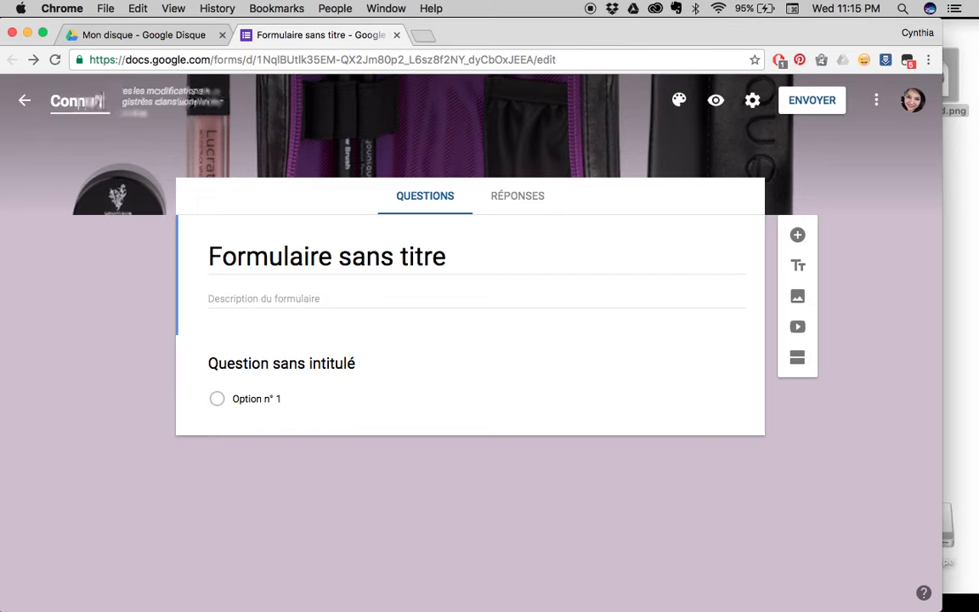
text( de peau)
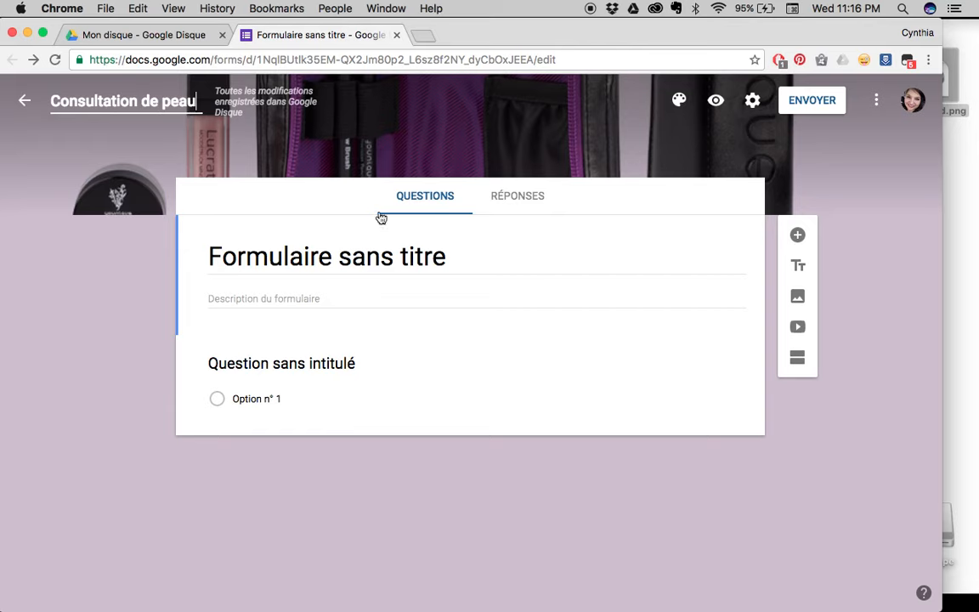
Fill in the form title as "Consultation de peau" and add the description "Ceci est une description du formulaire"
click(548, 244)
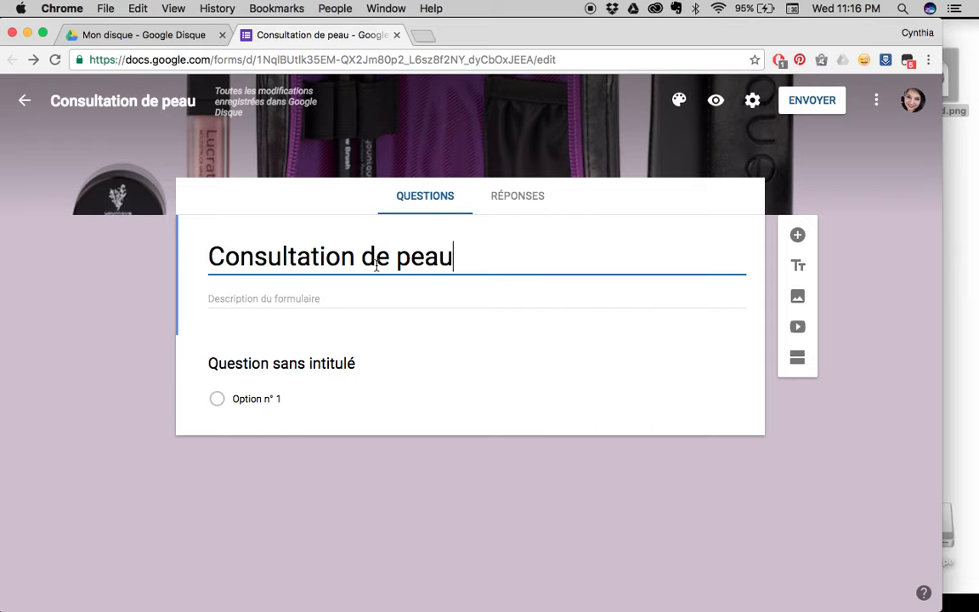
click(320, 298)
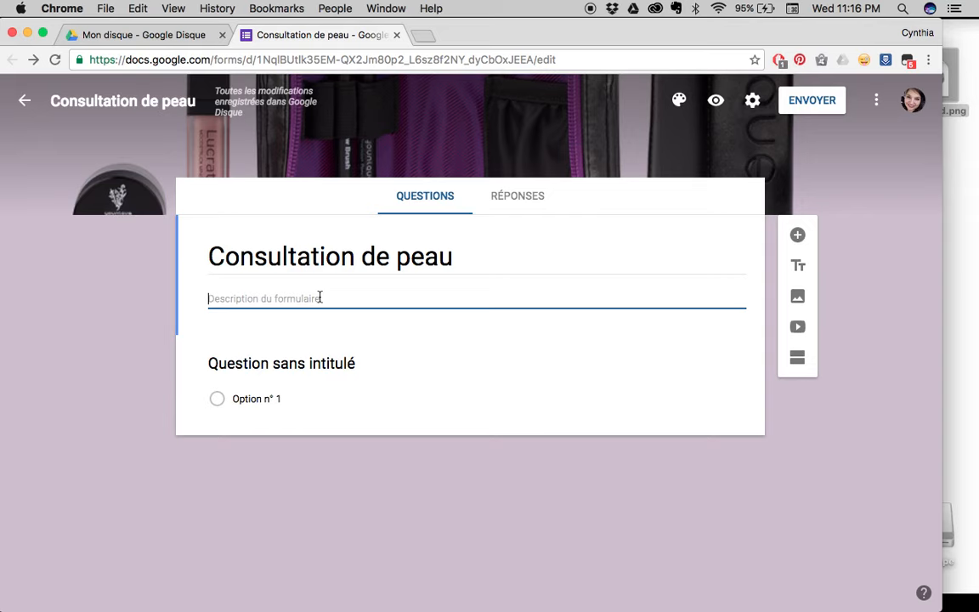
text(Ceci )
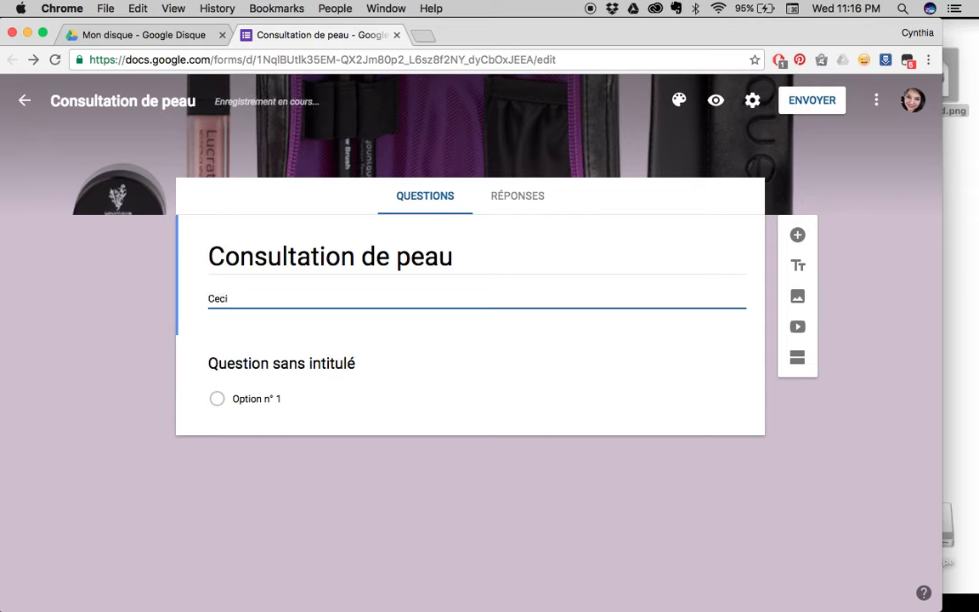
text(est une description du formulaire)
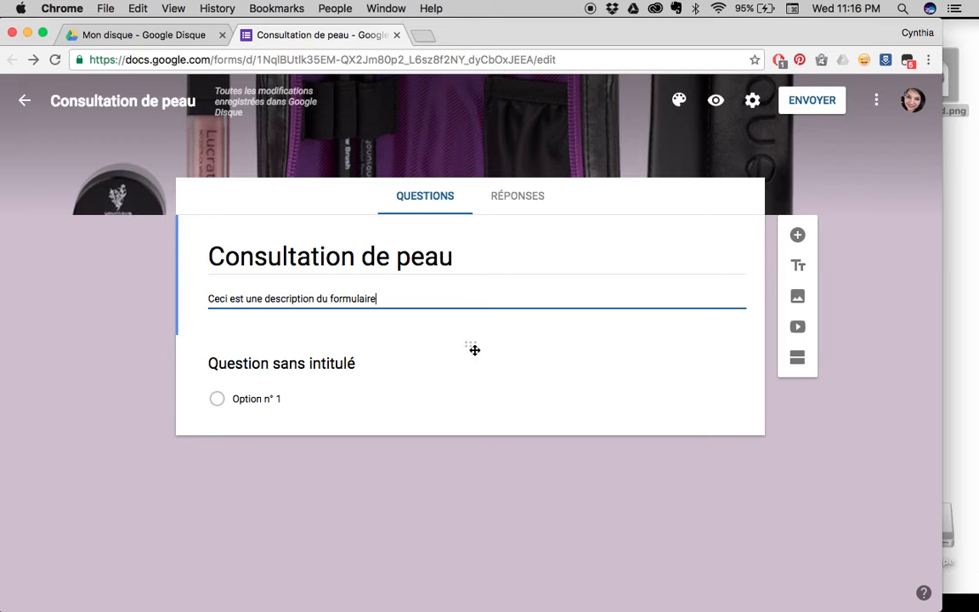
Replace the untitled first question's text with "Quel est votre nom?"
click(475, 348)
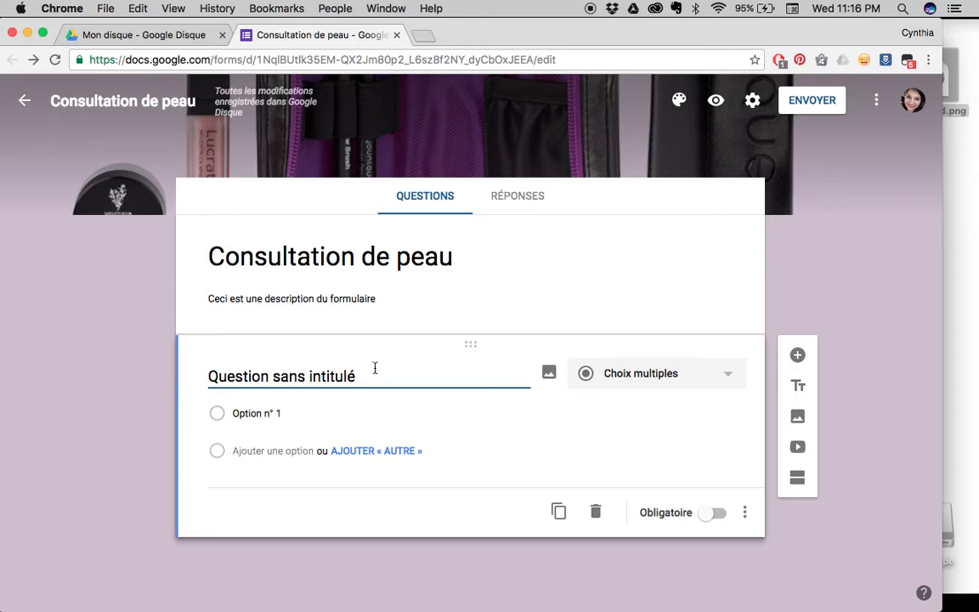
click(306, 376)
triple_click(302, 378)
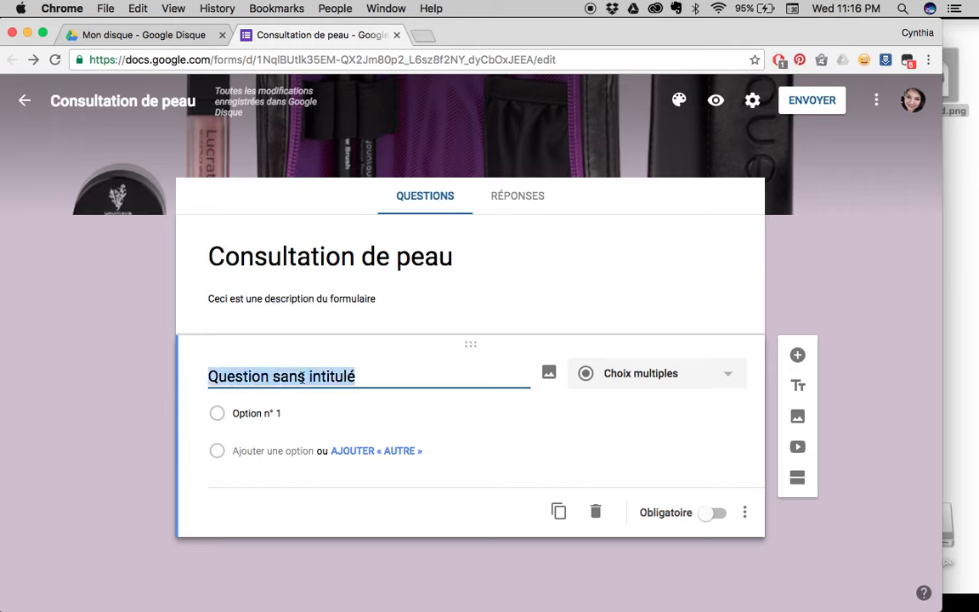
text(Quel )
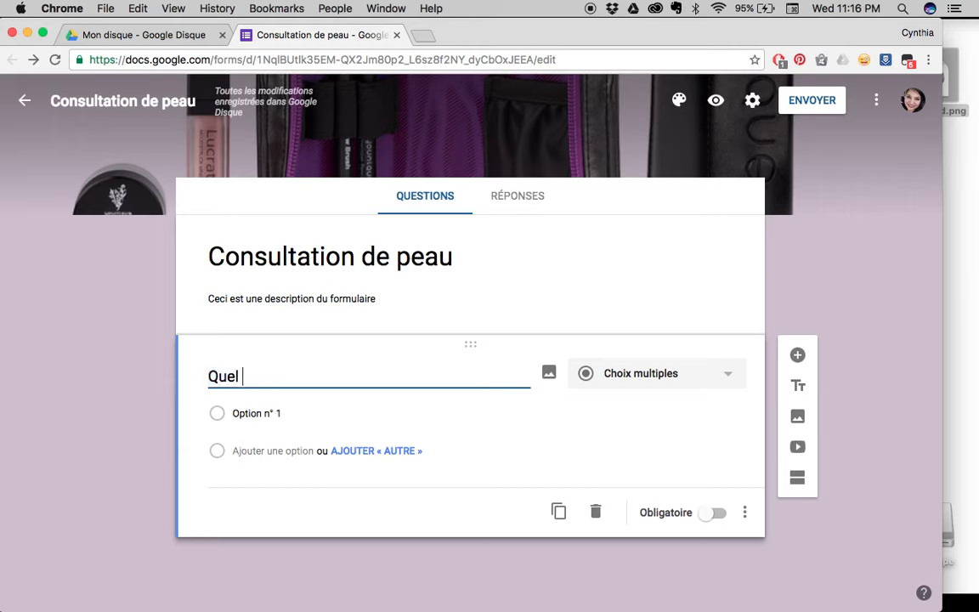
text(est votre nom?)
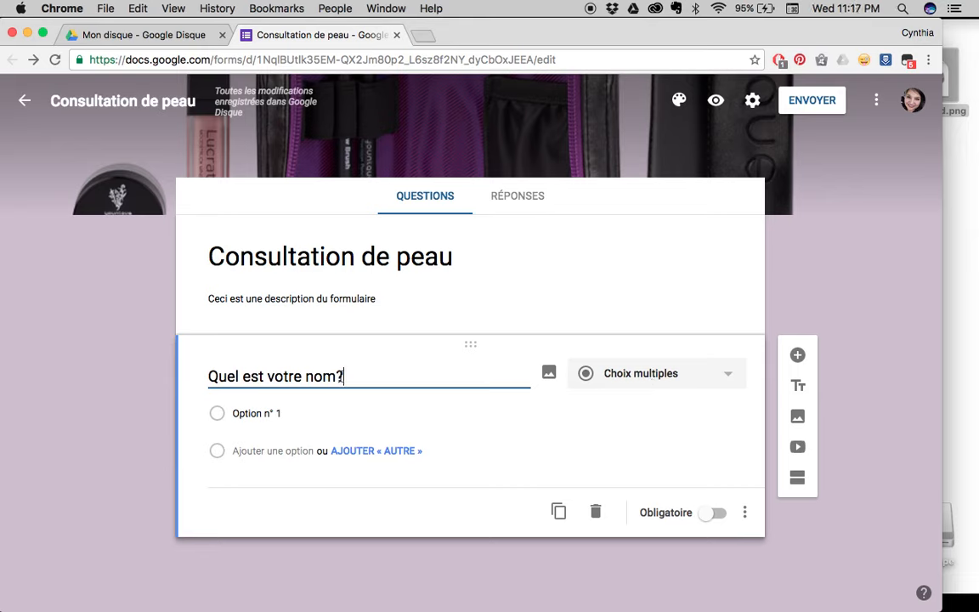
Change the name question's type to Réponse courte, and switch its Obligatoire setting on and back off
click(701, 375)
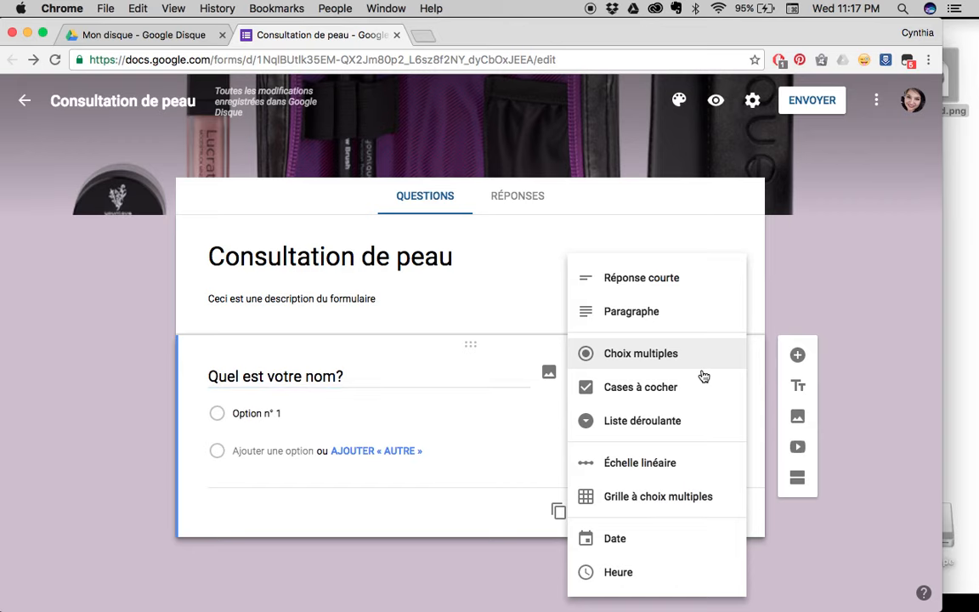
click(644, 287)
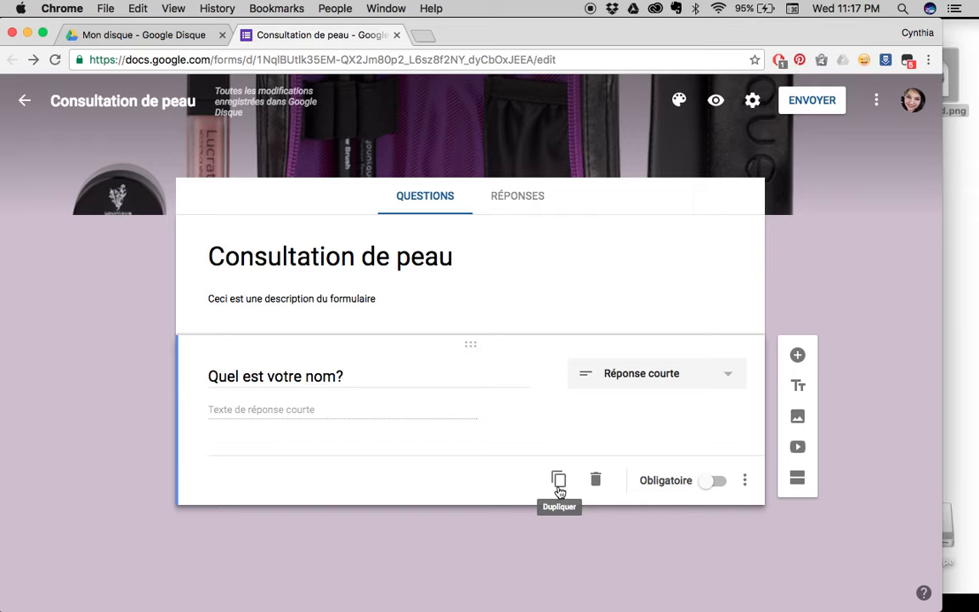
click(717, 482)
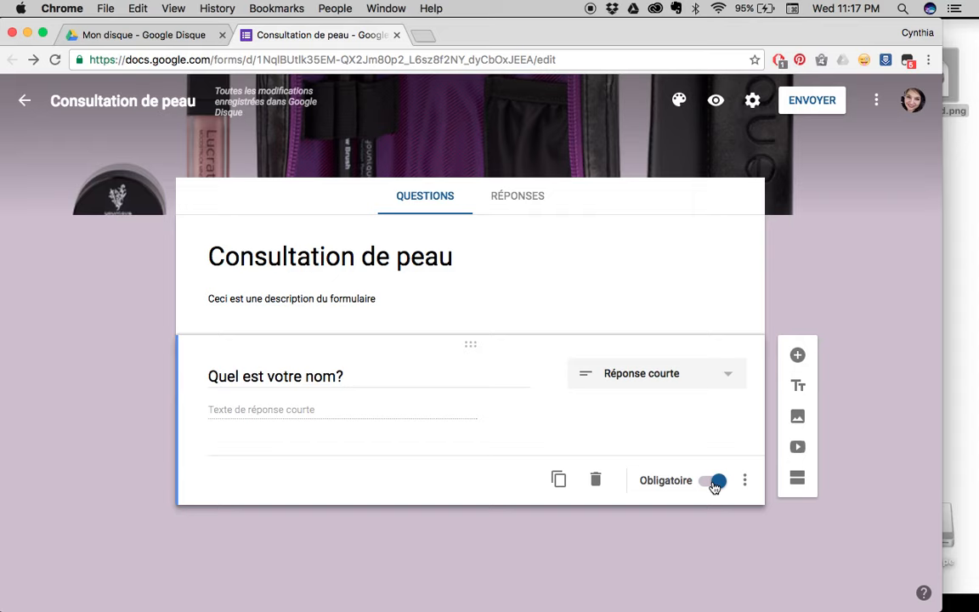
click(715, 483)
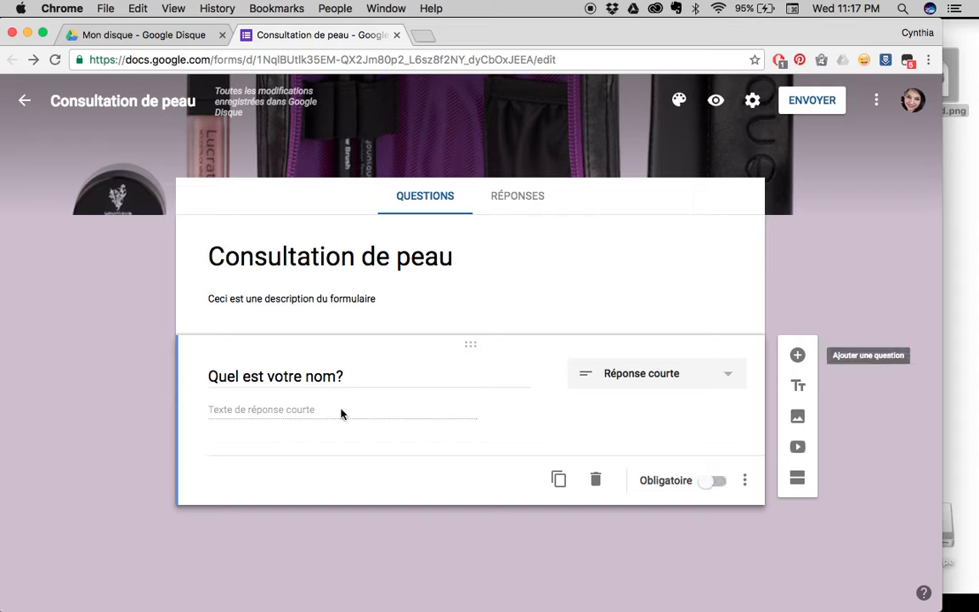
Add a second question, "Aimez-vous Younique?", with the Choix multiples type
click(799, 358)
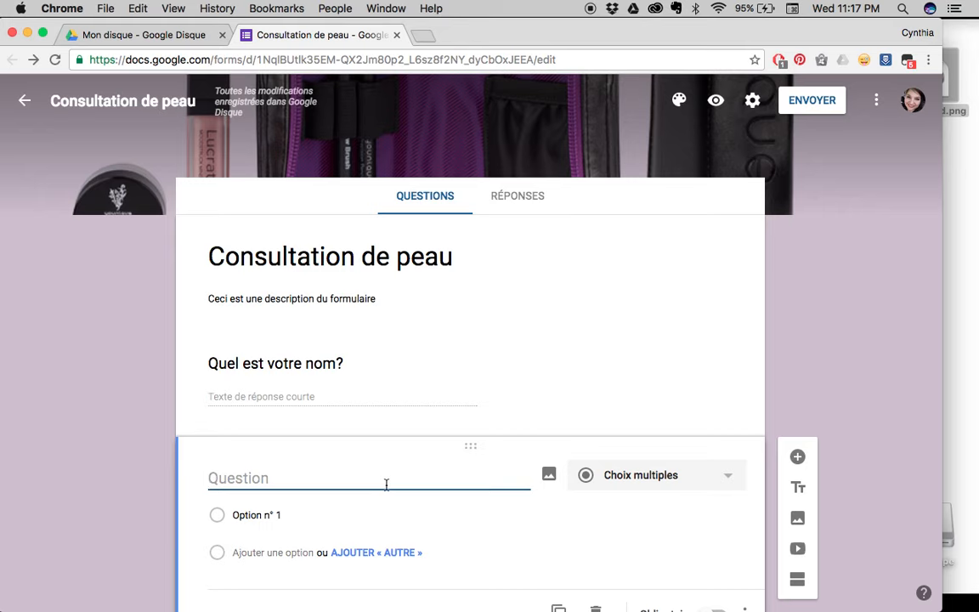
text(Aimez-v)
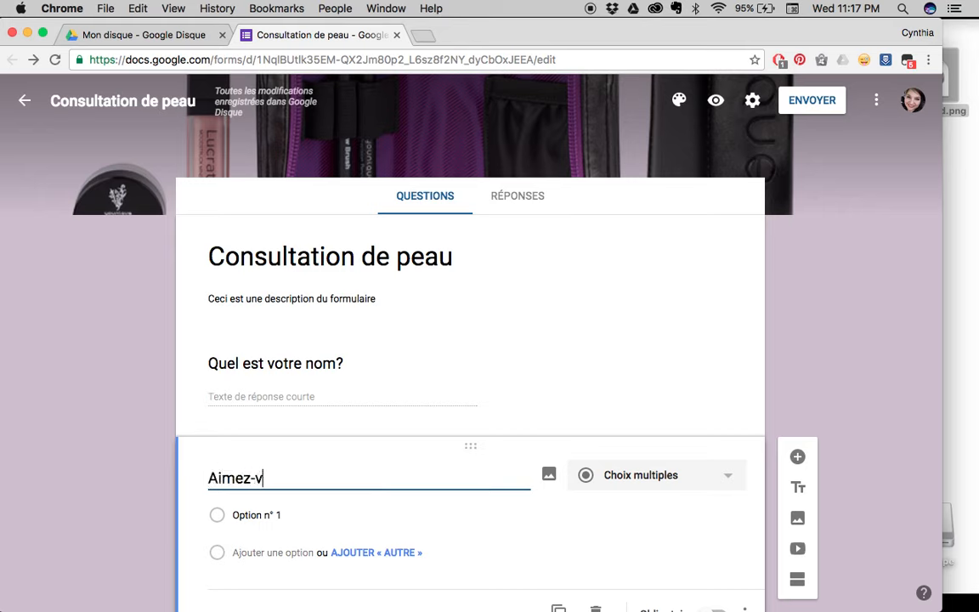
text(ous Younique?)
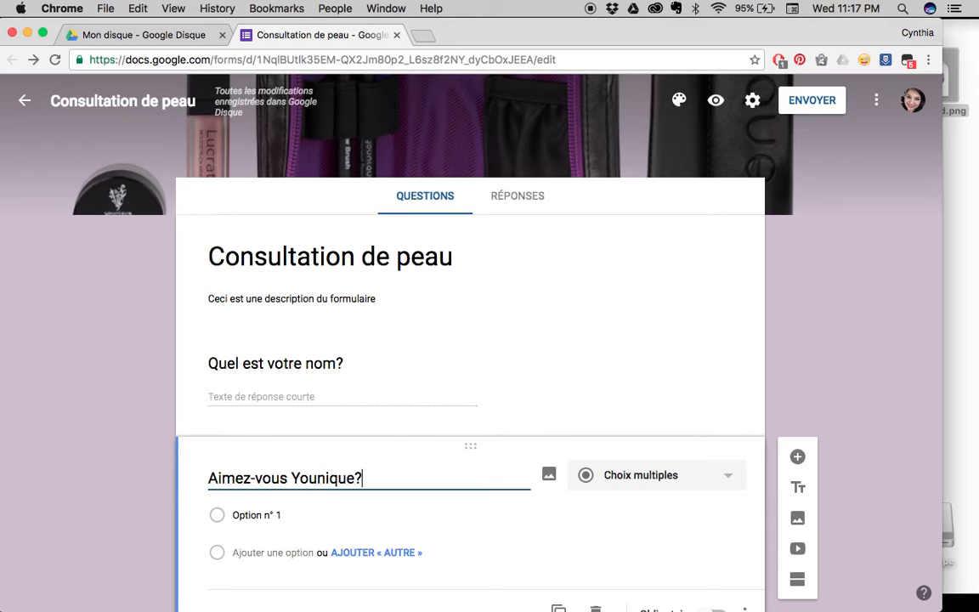
scroll(672, 440, down, 2)
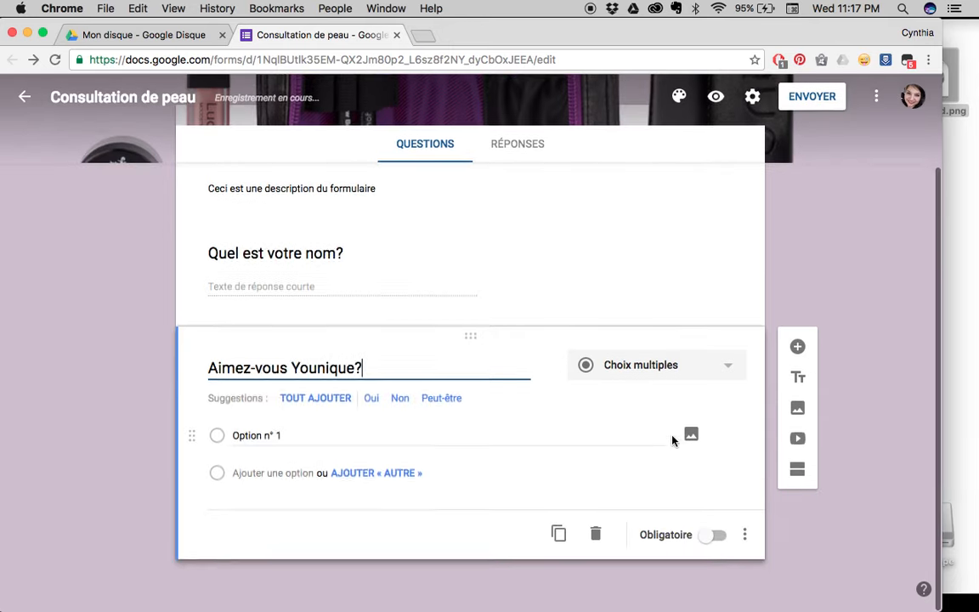
scroll(672, 441, up, 1)
scroll(673, 441, down, 1)
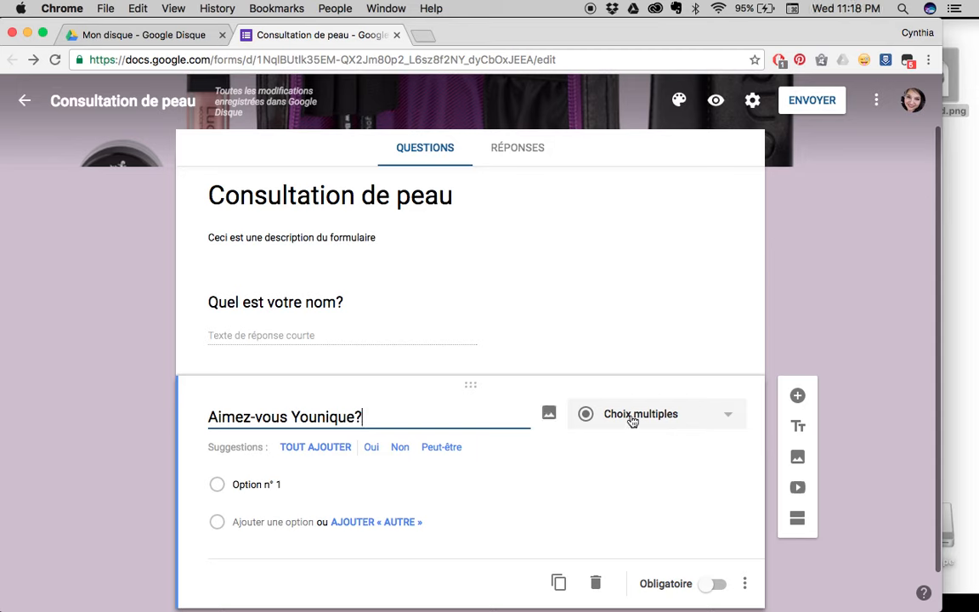
click(710, 424)
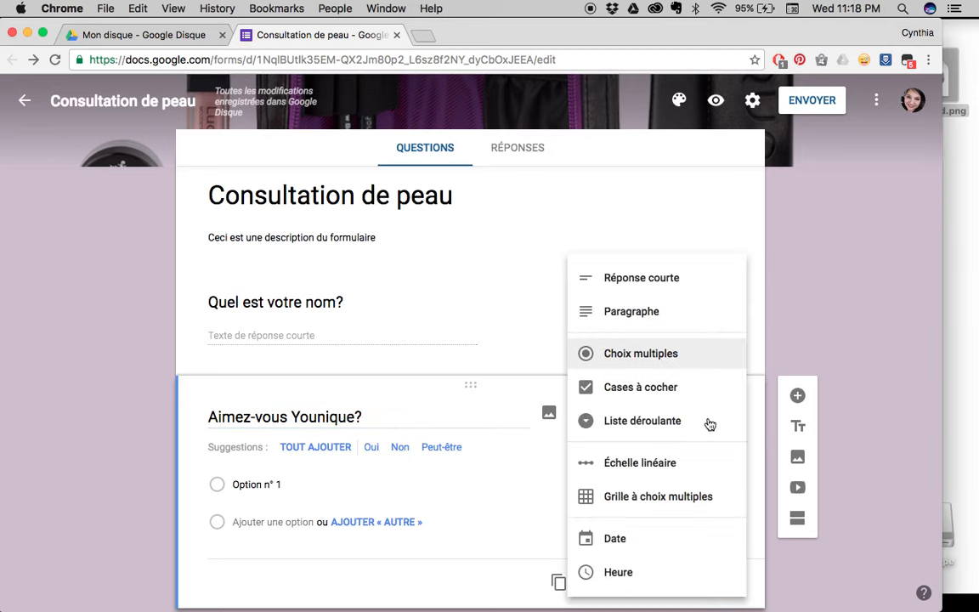
click(656, 365)
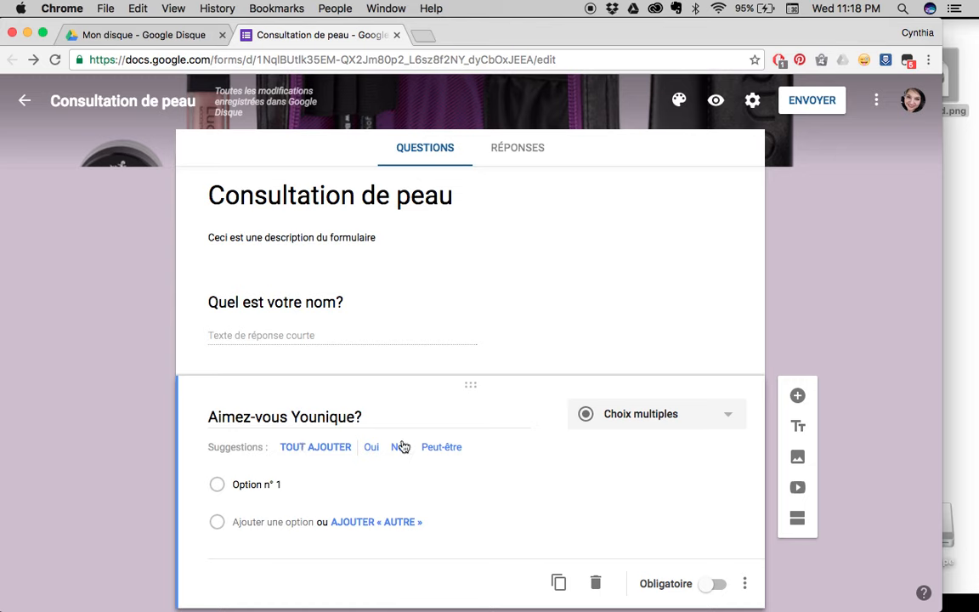
Give the Younique question the answer options "Oui", "Non" and "Je ne connais pas"
click(261, 482)
text(Oui)
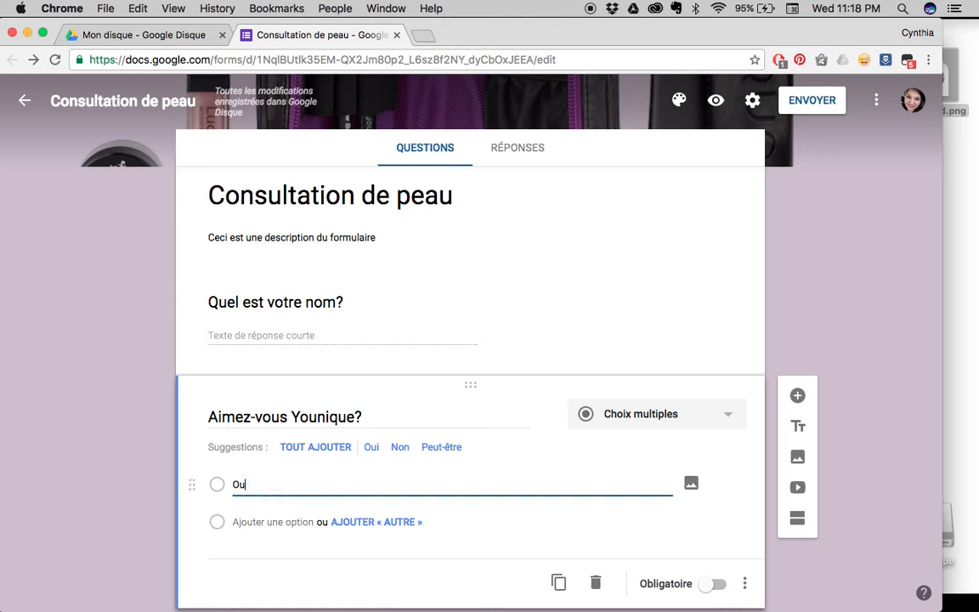
click(272, 522)
text(Non)
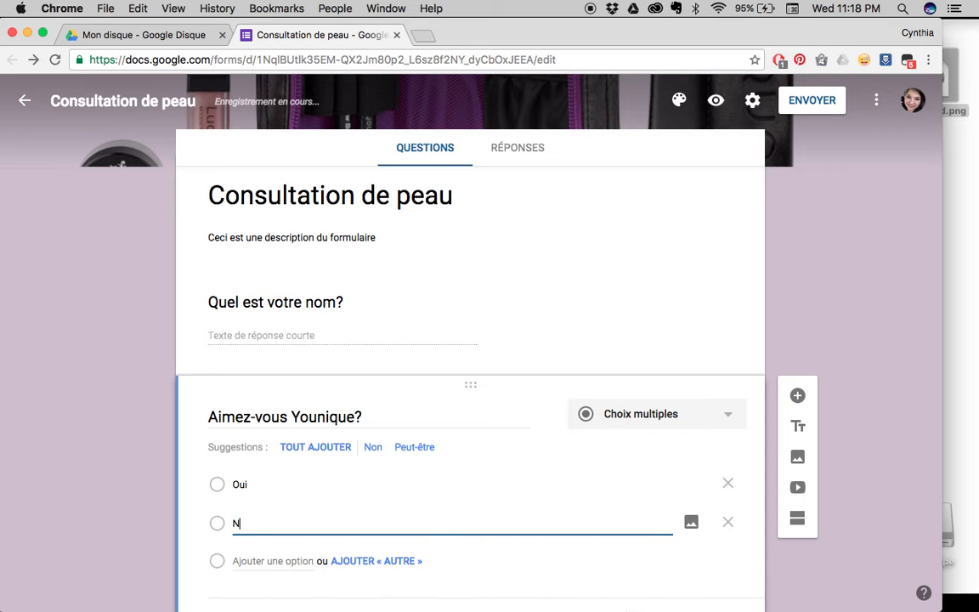
click(280, 563)
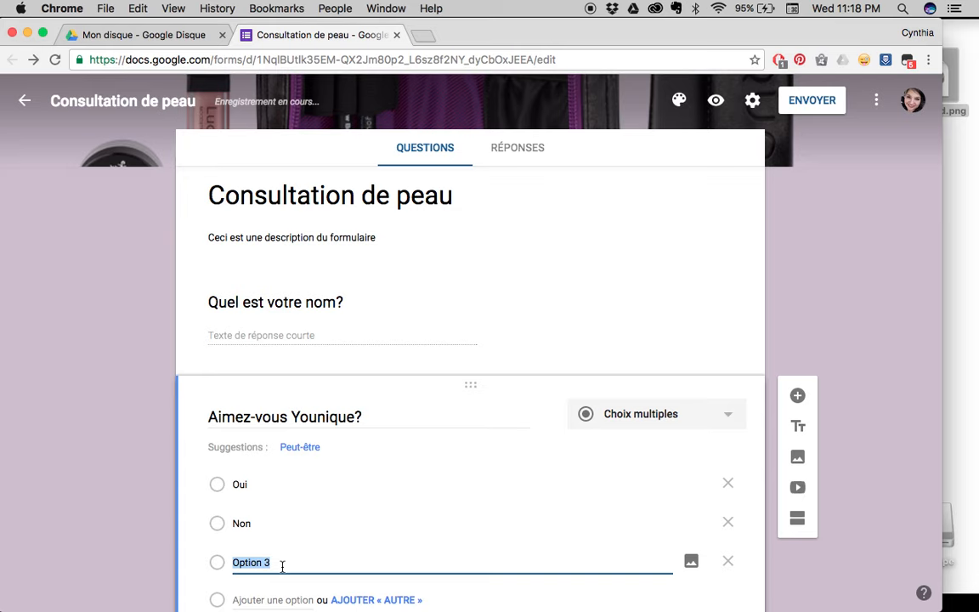
click(729, 565)
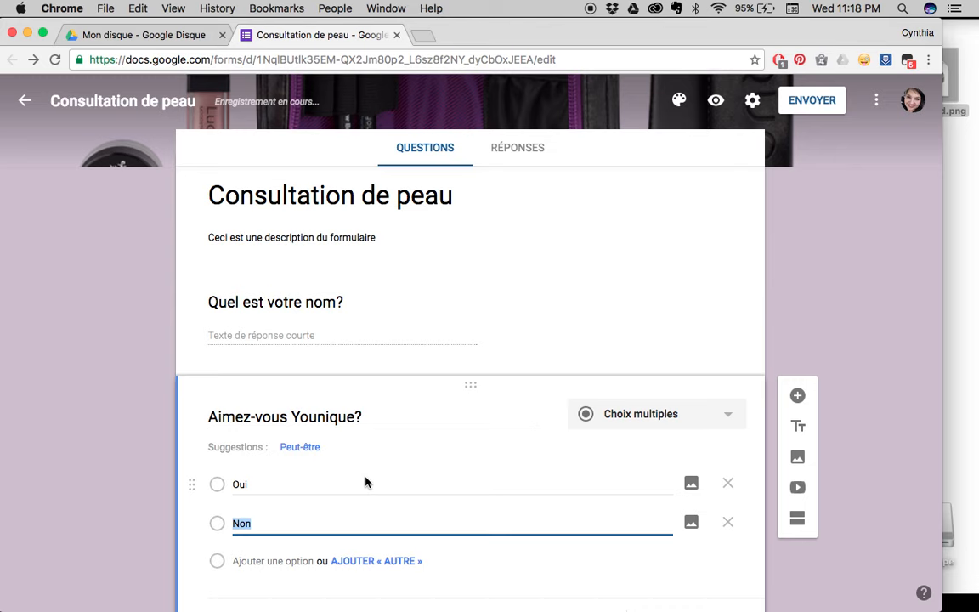
click(251, 559)
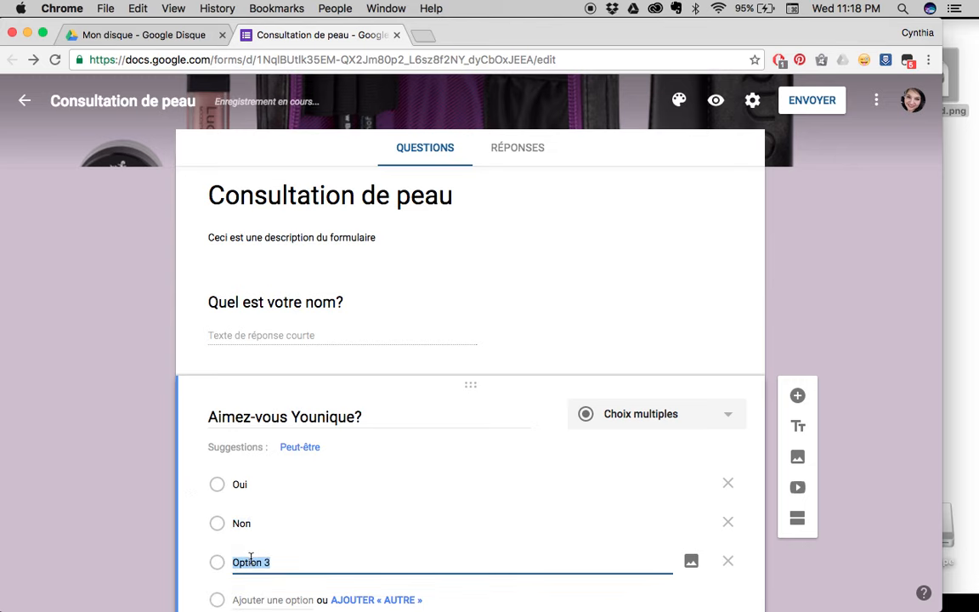
text(Je ne )
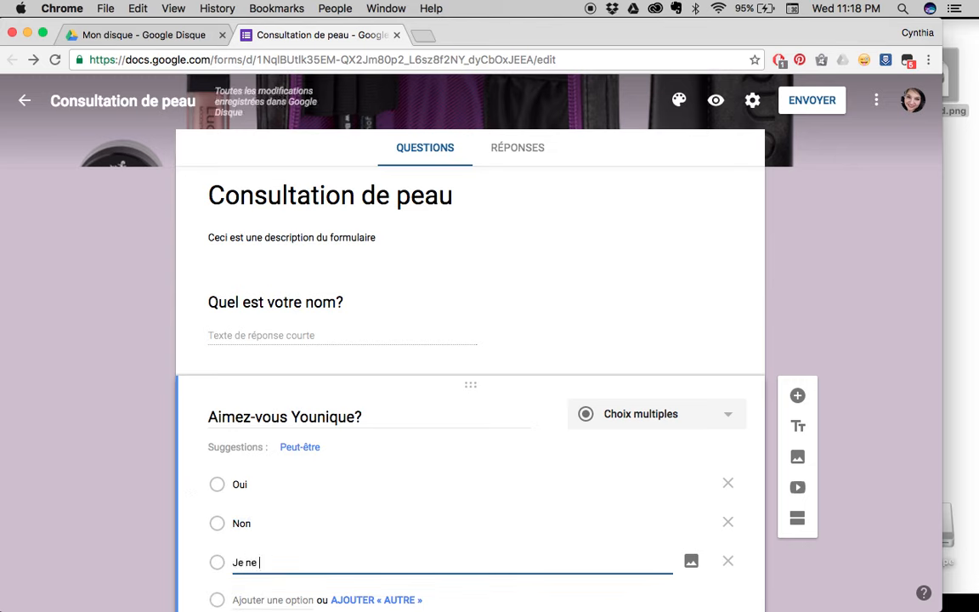
text(connais pas)
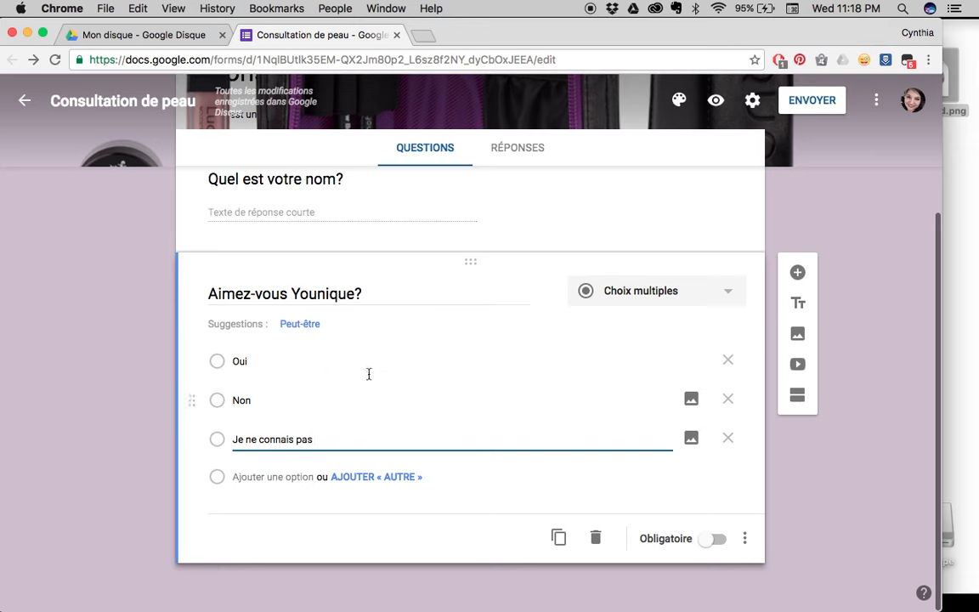
Add a third question of type Grille à choix multiples with the text "Comment qualifiez-vous votre peau?"
click(799, 274)
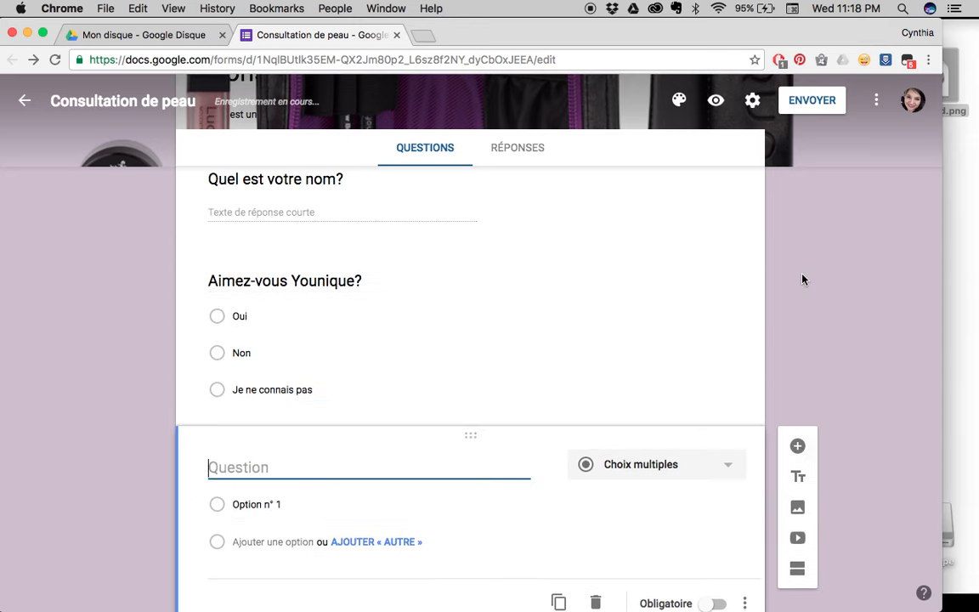
click(688, 473)
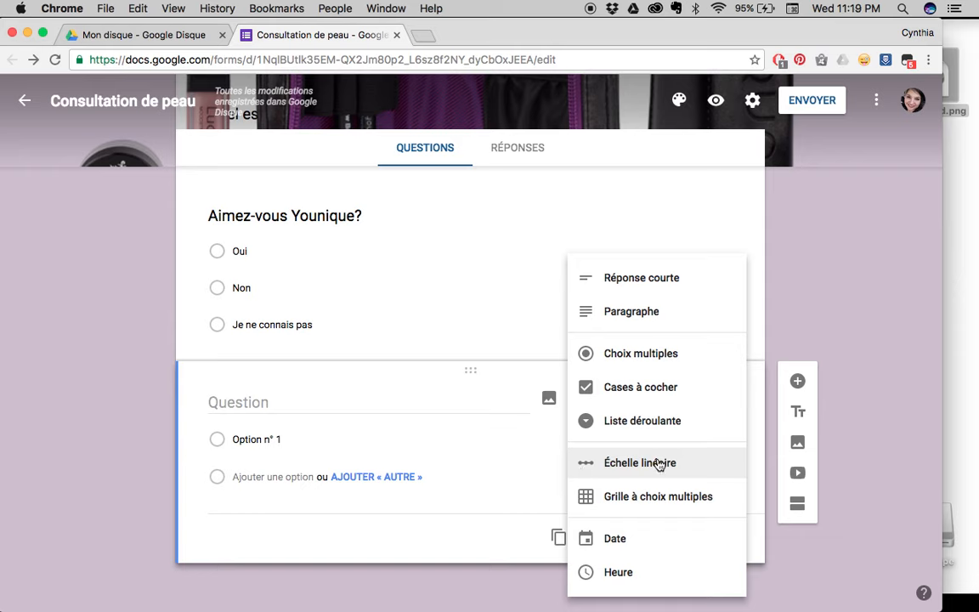
click(612, 503)
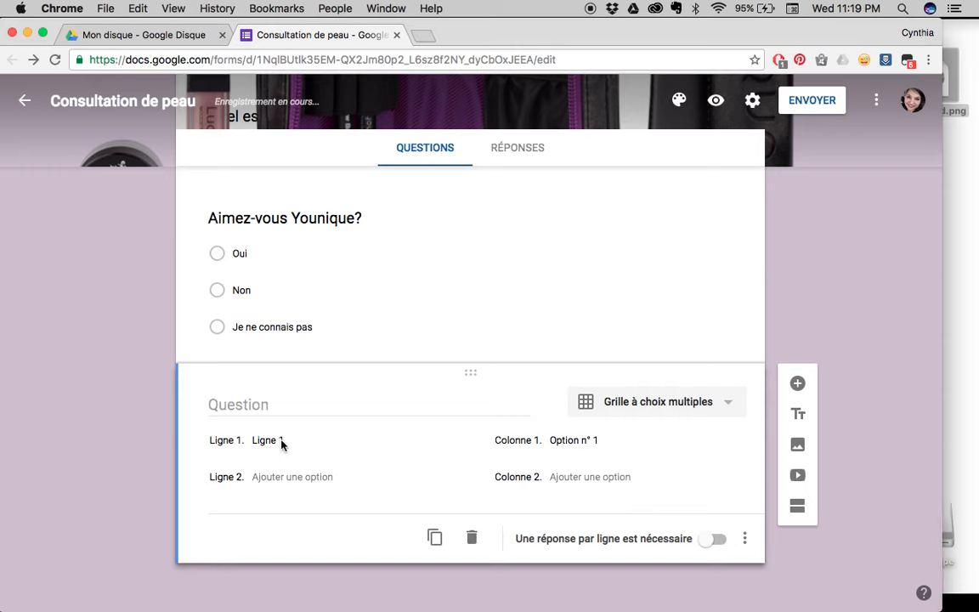
click(237, 408)
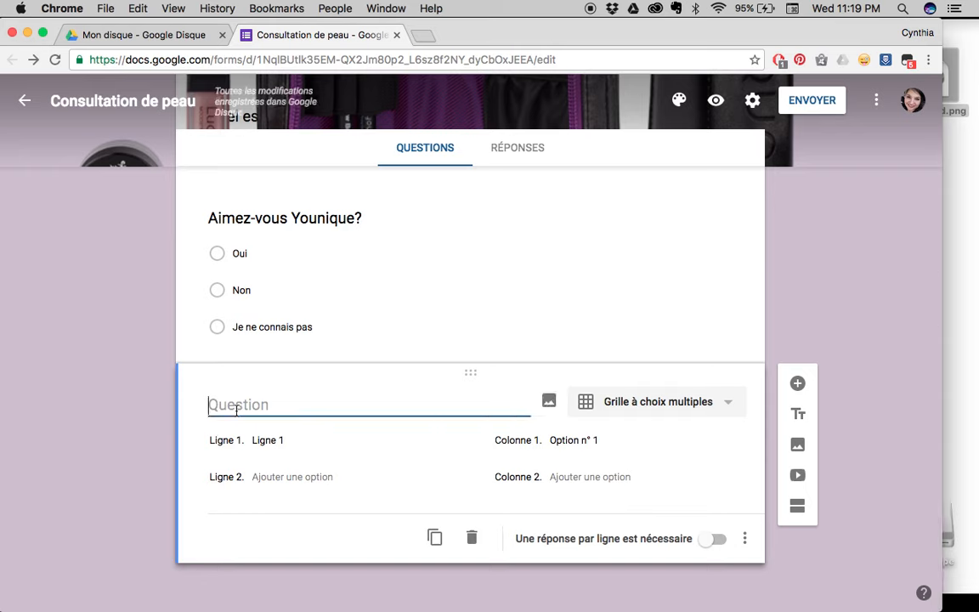
text(Comment )
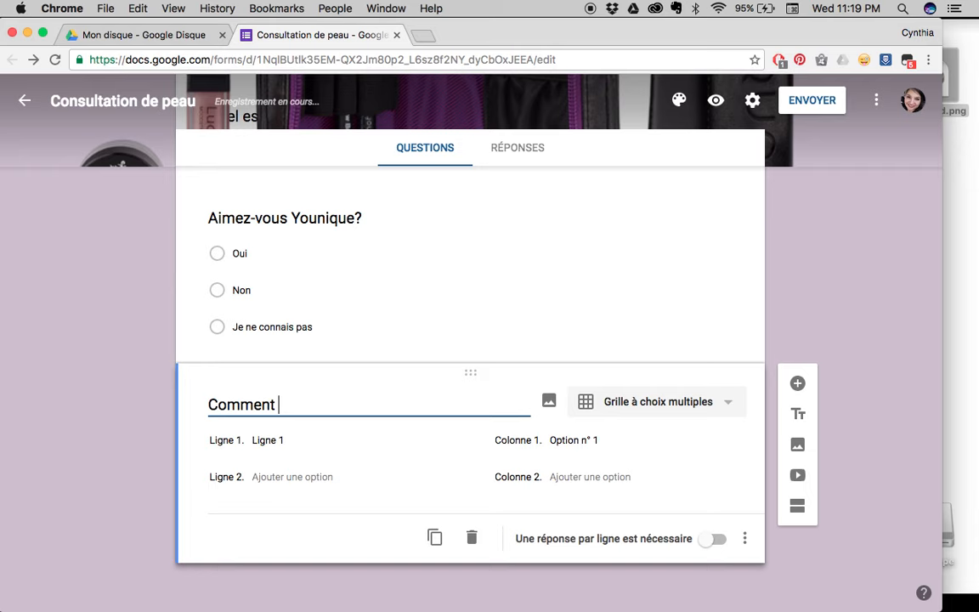
text(qualifie)
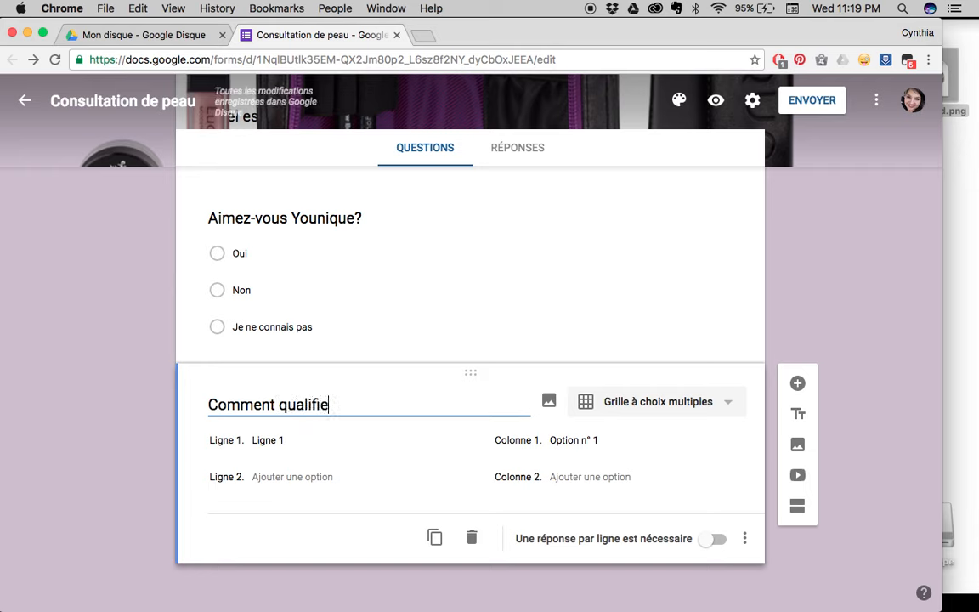
text(z-vous vo)
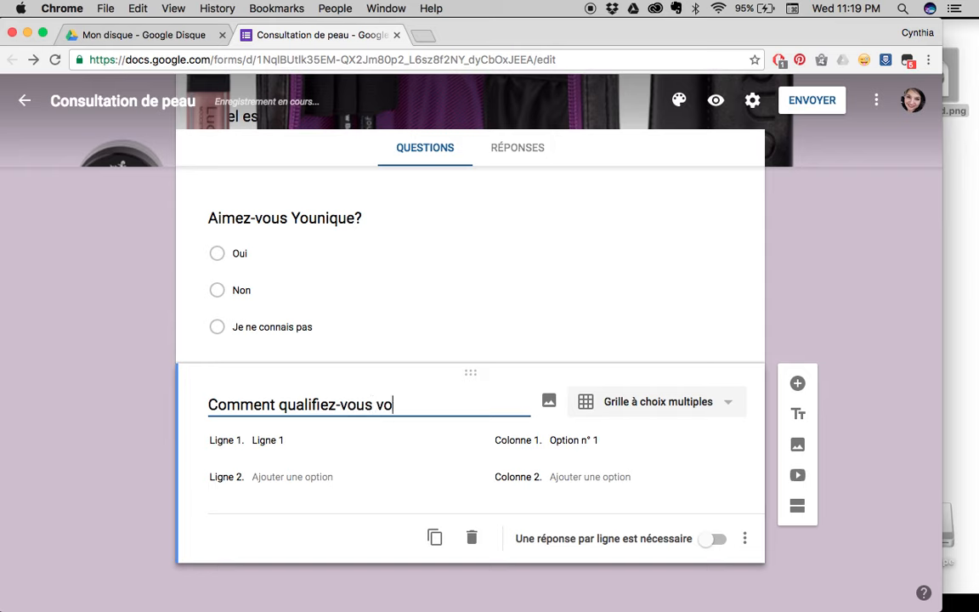
text(tre peau?)
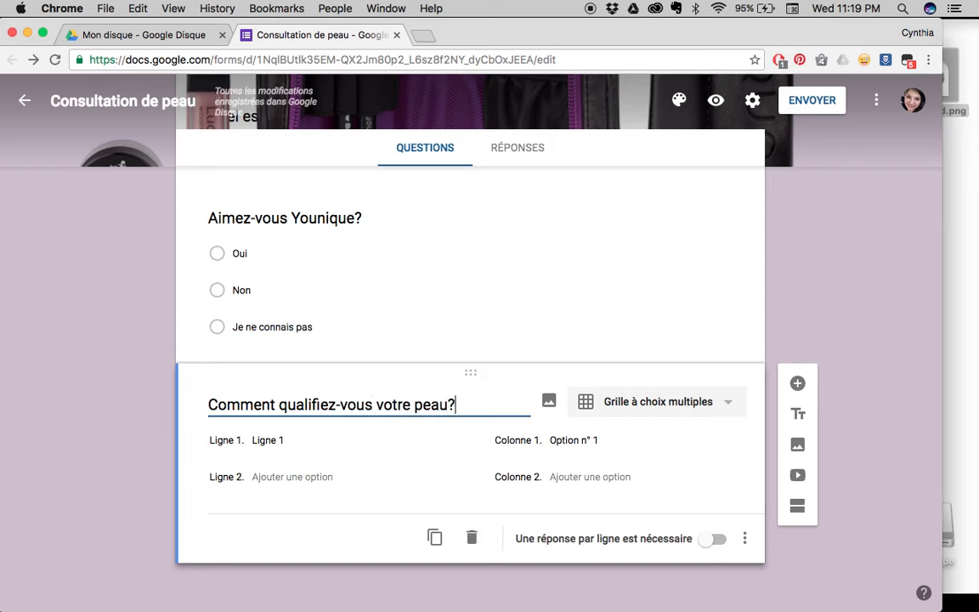
Name the four rows of the skin question's grid "Sèche", "Normale", "Mixte" and "Grasse"
click(275, 441)
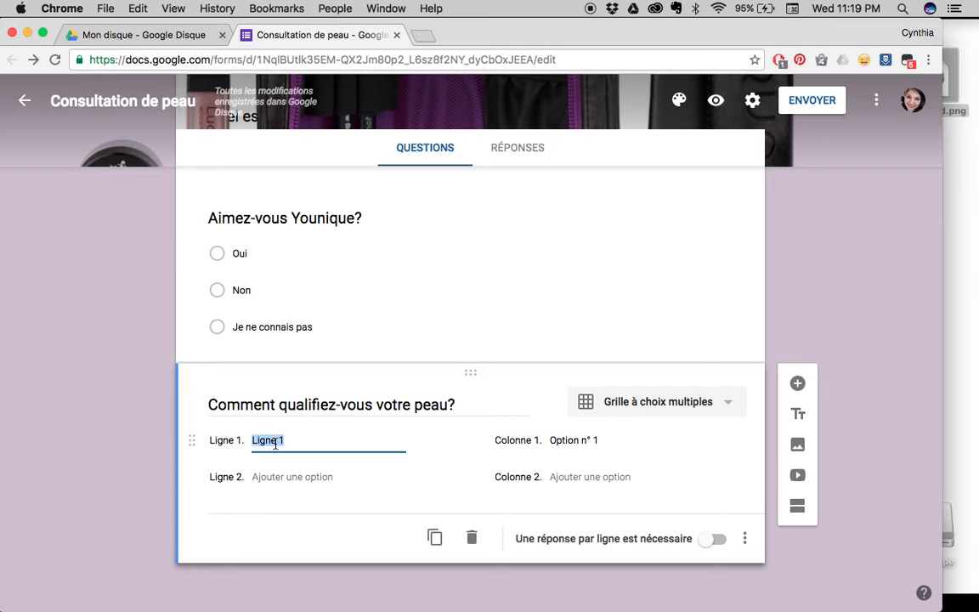
text(Sèches)
key(BackSpace)
click(329, 477)
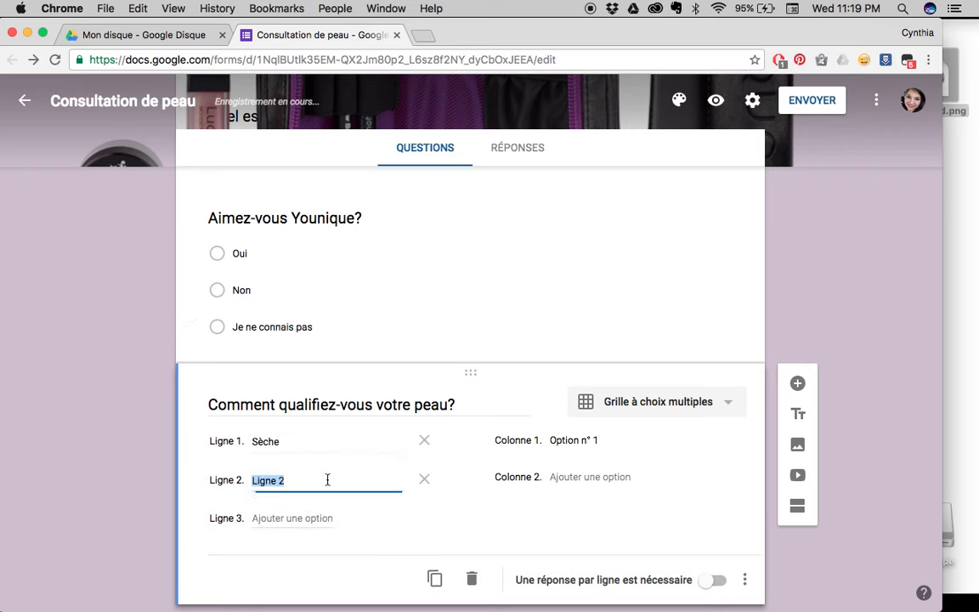
text(Normale)
click(328, 518)
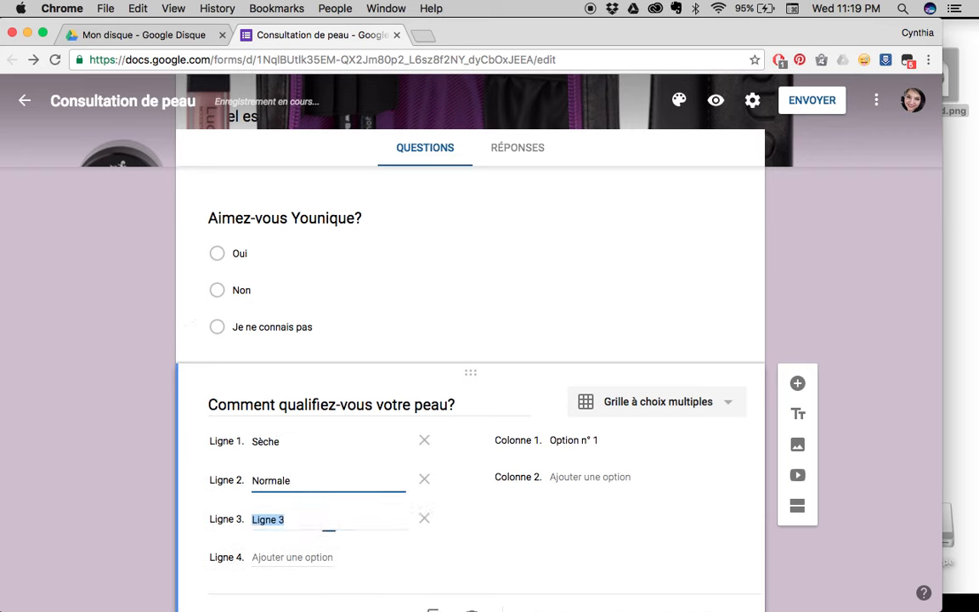
text(Mixte)
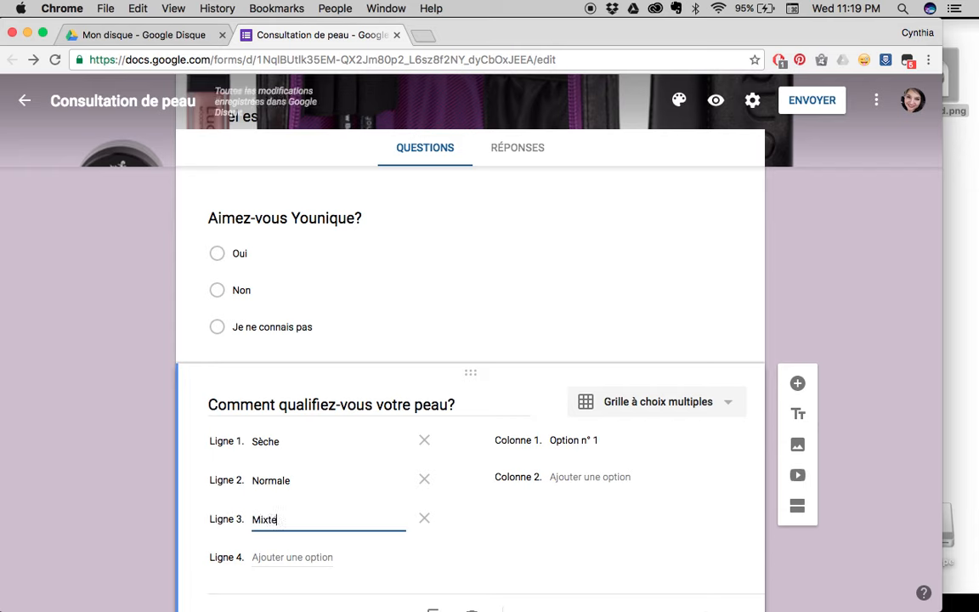
key(Return)
text(Grasse)
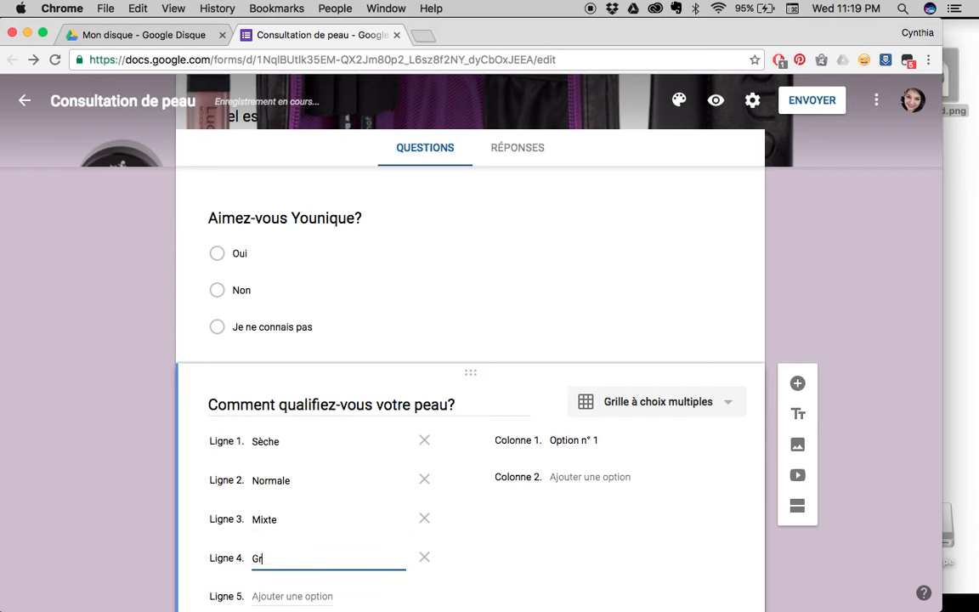
Name the first three columns of the skin question's grid "Très claire", "Claire" and "Moyenne"
click(587, 441)
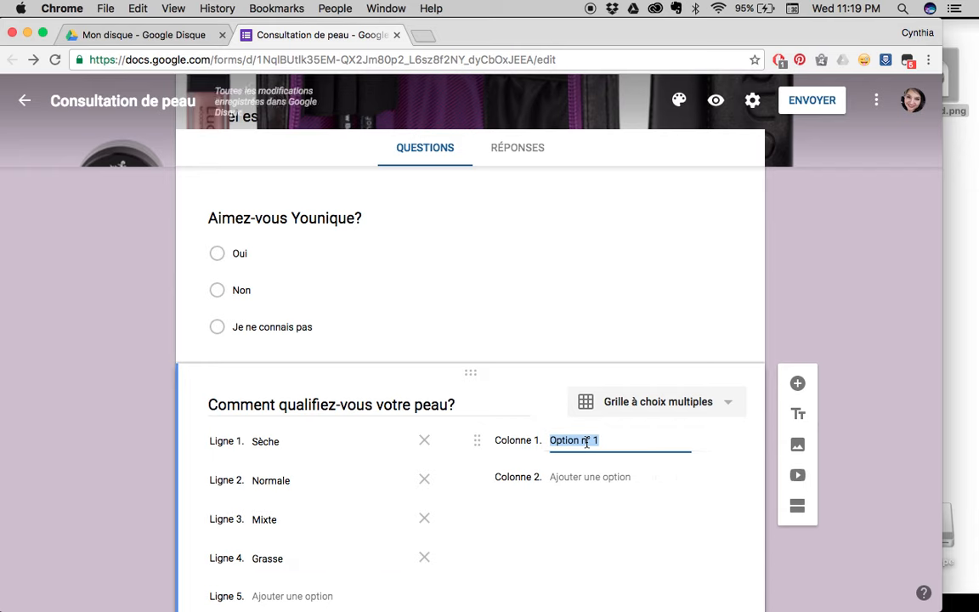
text(Très claire)
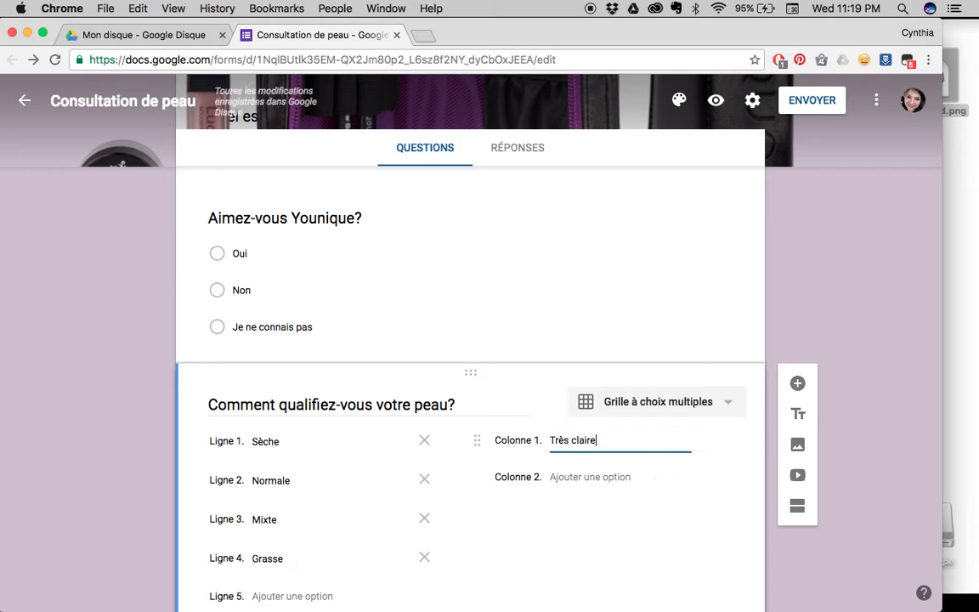
key(Return)
text(Claire)
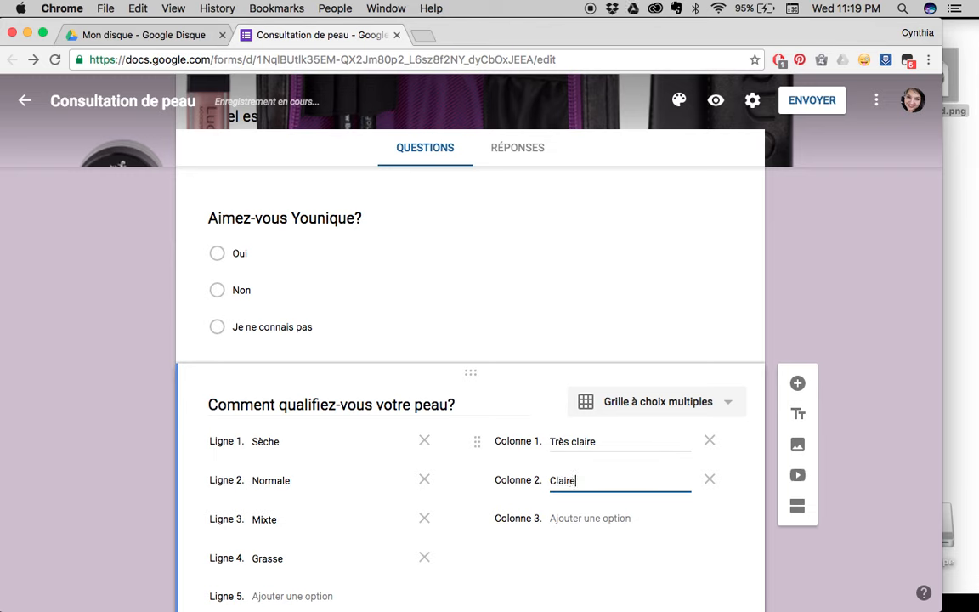
key(Return)
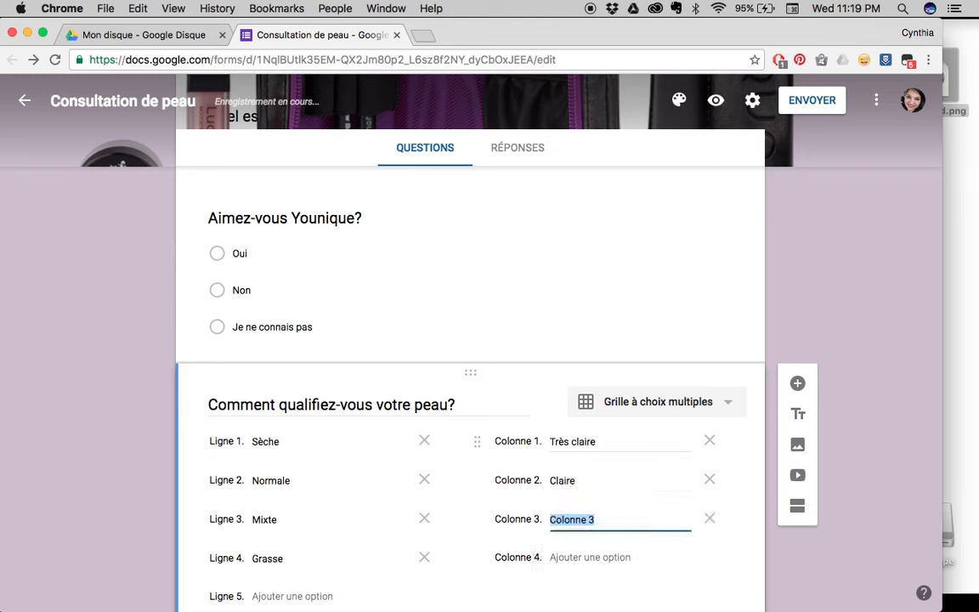
text(Normale)
key(Return)
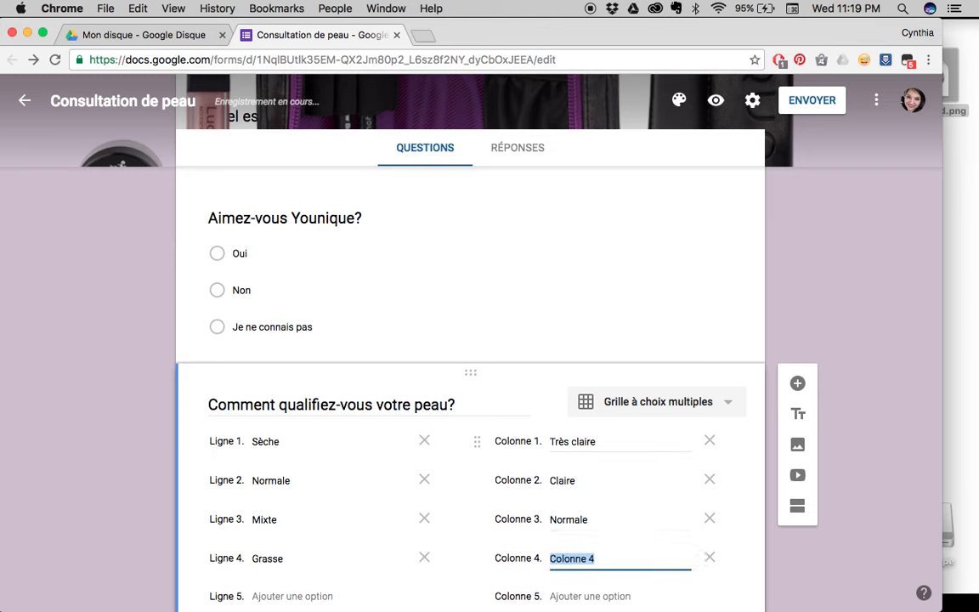
click(635, 520)
text(Moyenne)
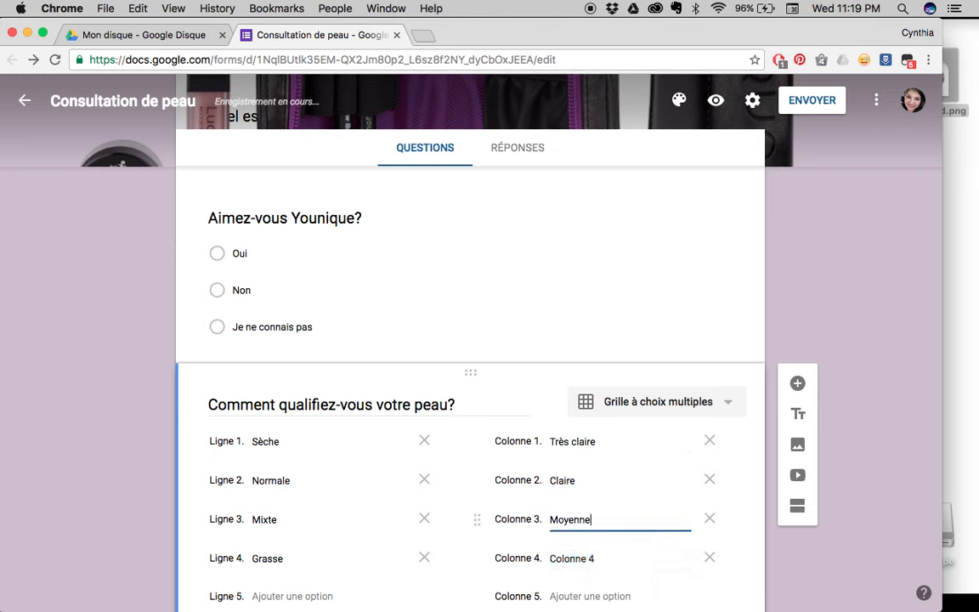
Name the fourth and fifth grid columns "Foncée" and "Très foncée"
key(Return)
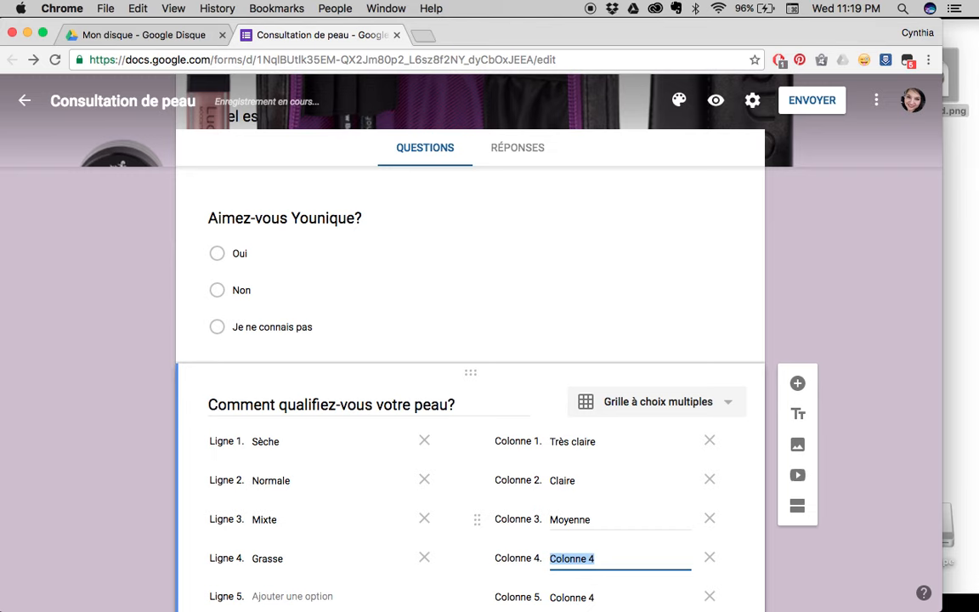
text(Foncée)
key(Return)
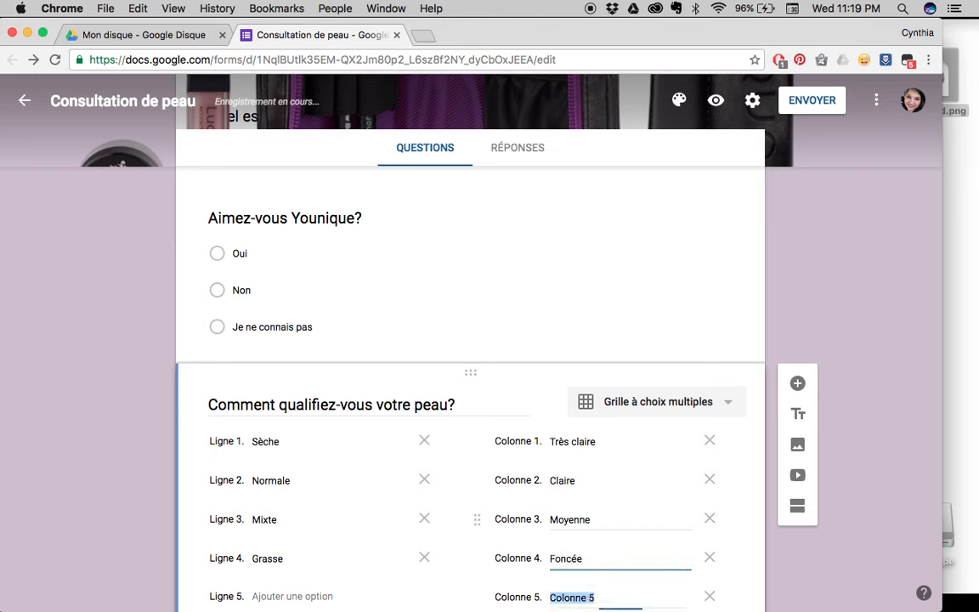
text(Tèr)
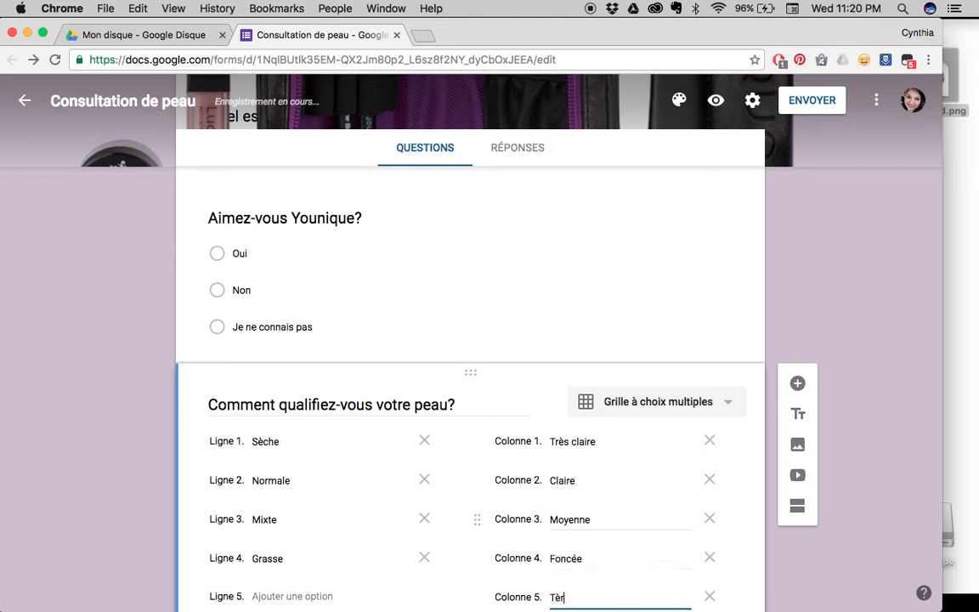
key(BackSpace)
key(BackSpace)
text(rès foncée)
Remove the surplus "Colonne 4" column at the end of the grid's column list
scroll(754, 559, down, 3)
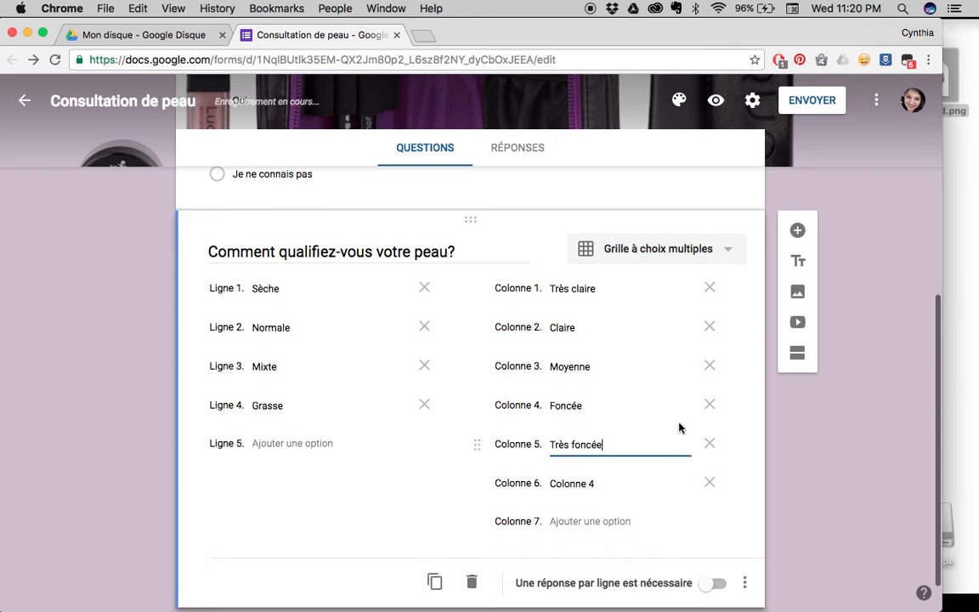
click(289, 523)
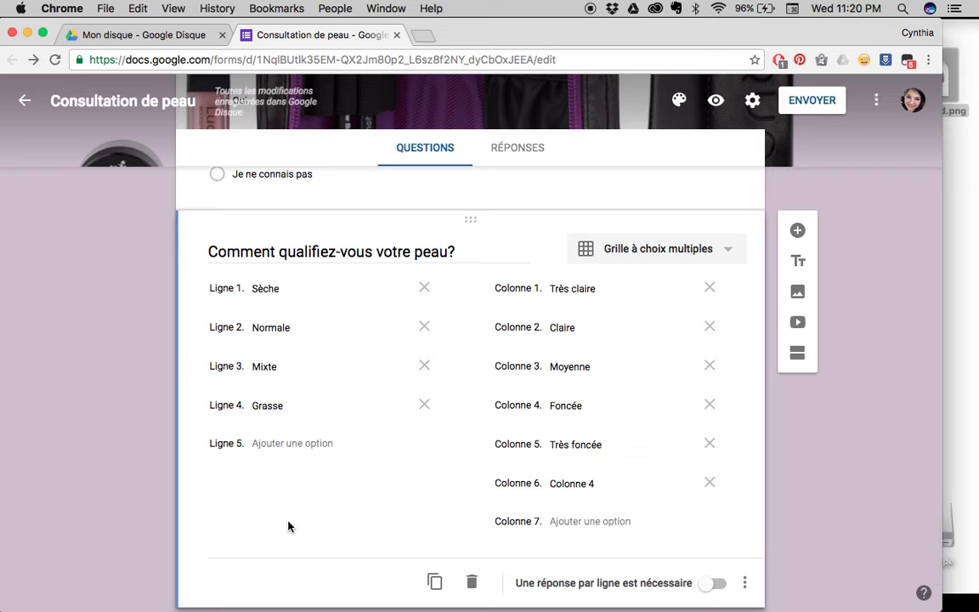
click(711, 483)
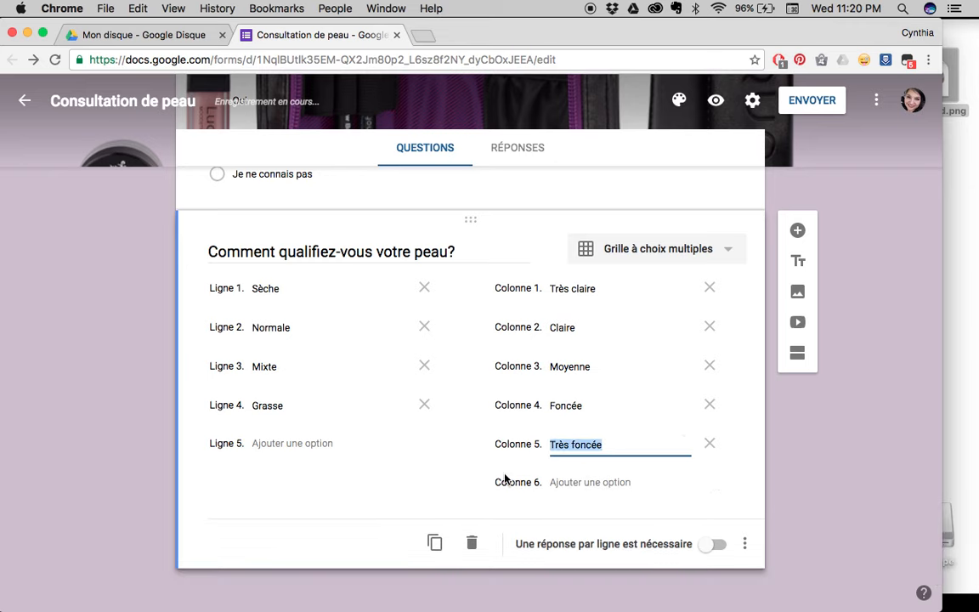
Preview the form as respondents see it and look through its header, description and three questions
scroll(452, 306, up, 5)
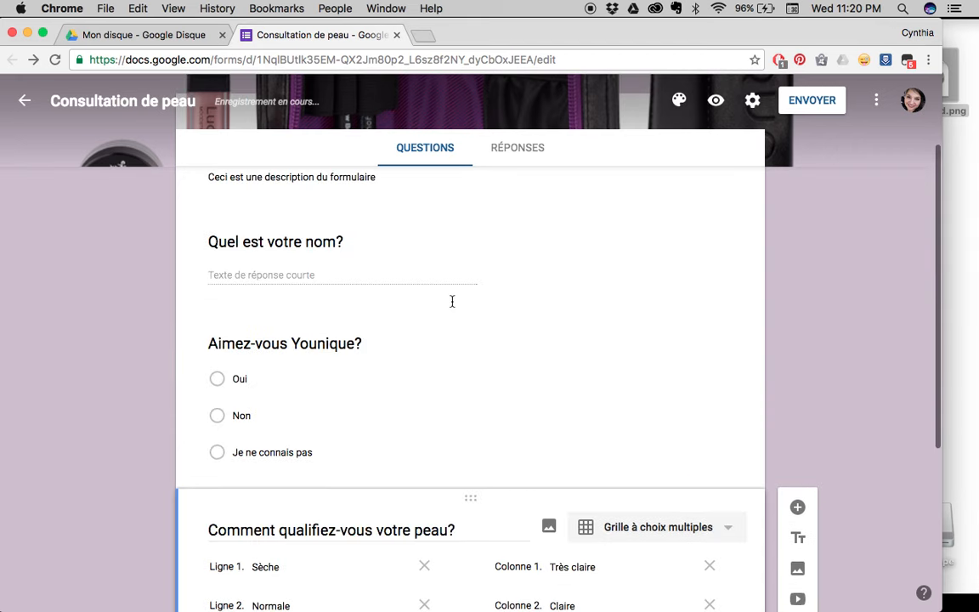
scroll(554, 426, down, 6)
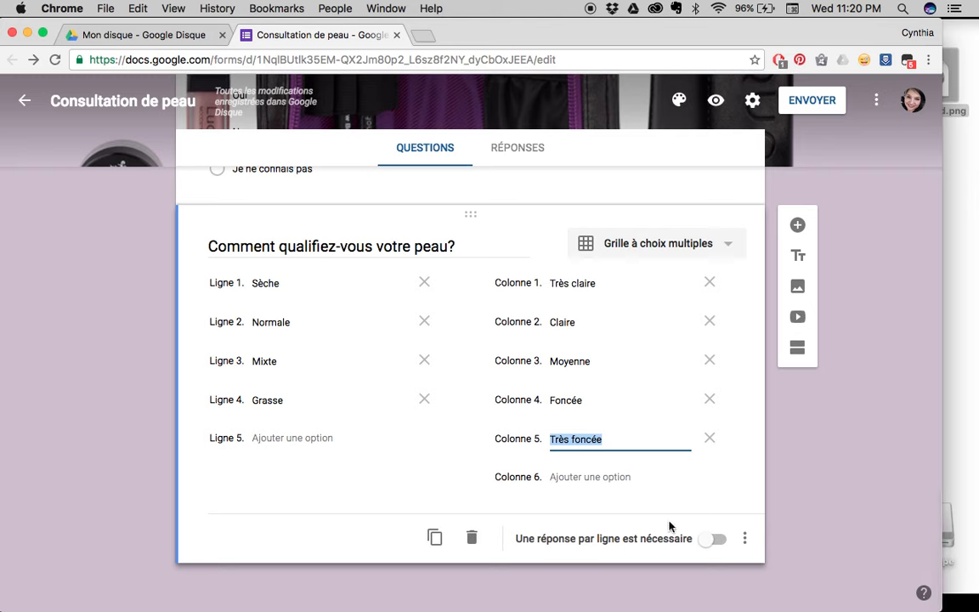
click(717, 102)
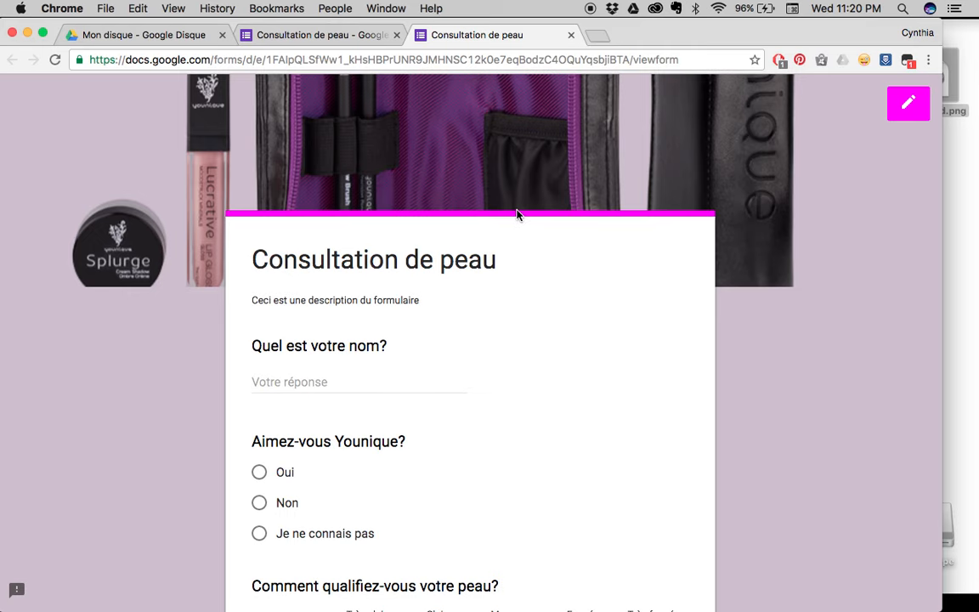
scroll(518, 214, down, 2)
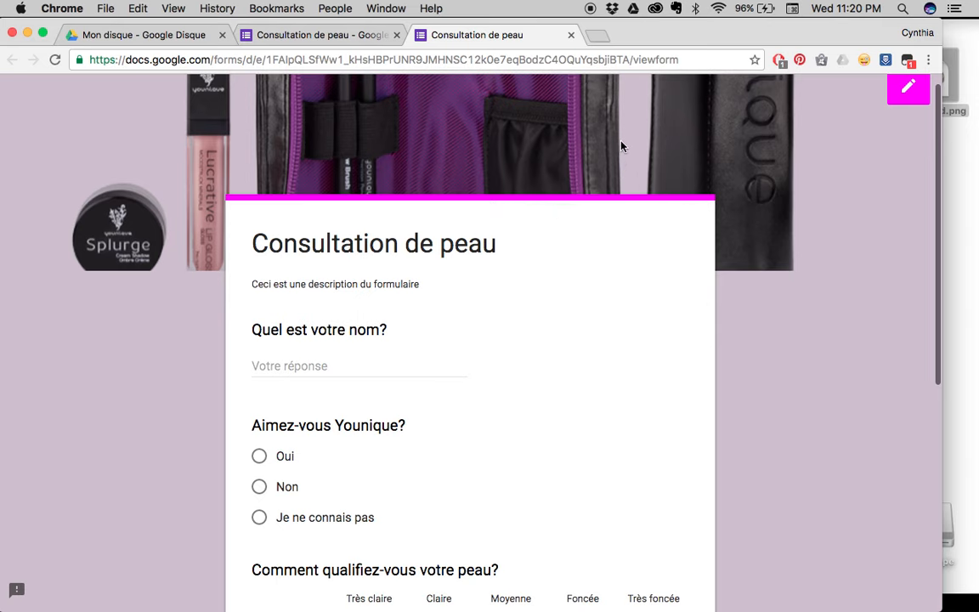
scroll(552, 322, down, 5)
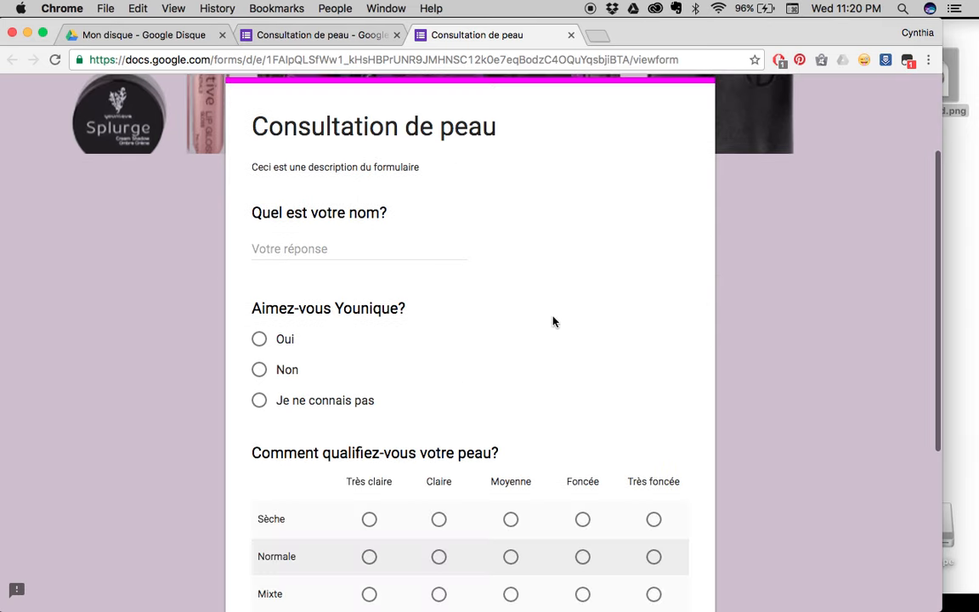
scroll(553, 321, down, 3)
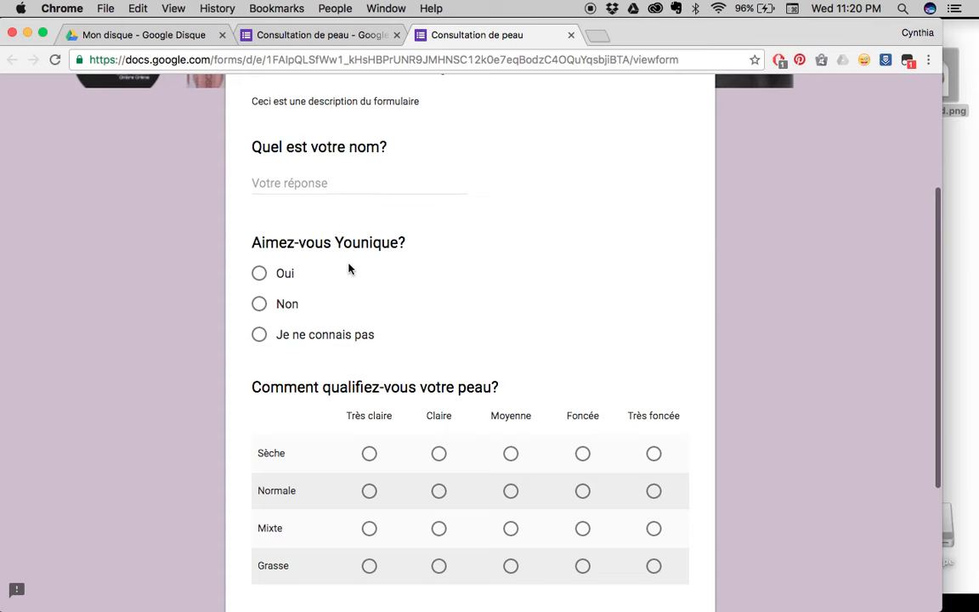
scroll(583, 280, down, 7)
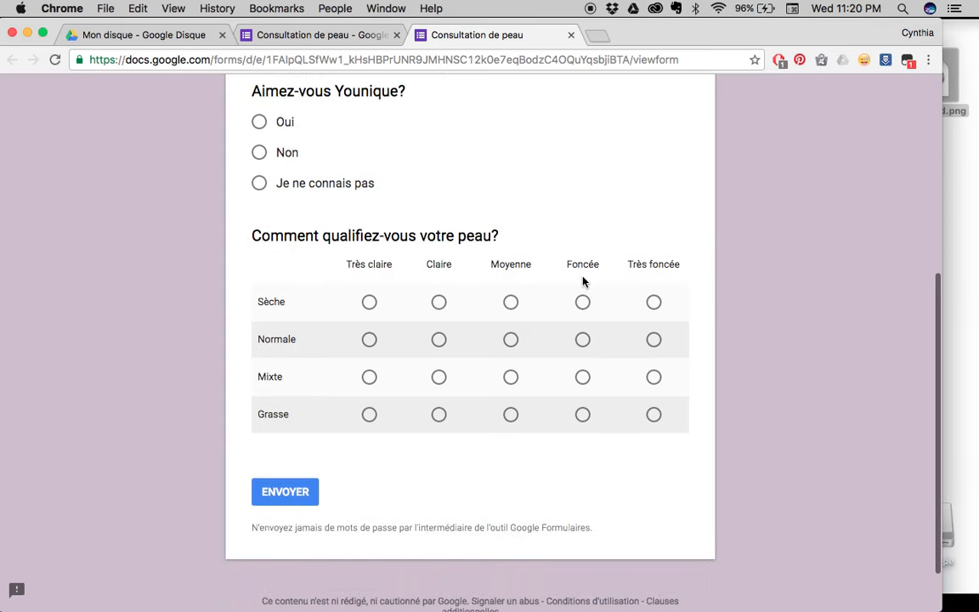
scroll(584, 281, up, 1)
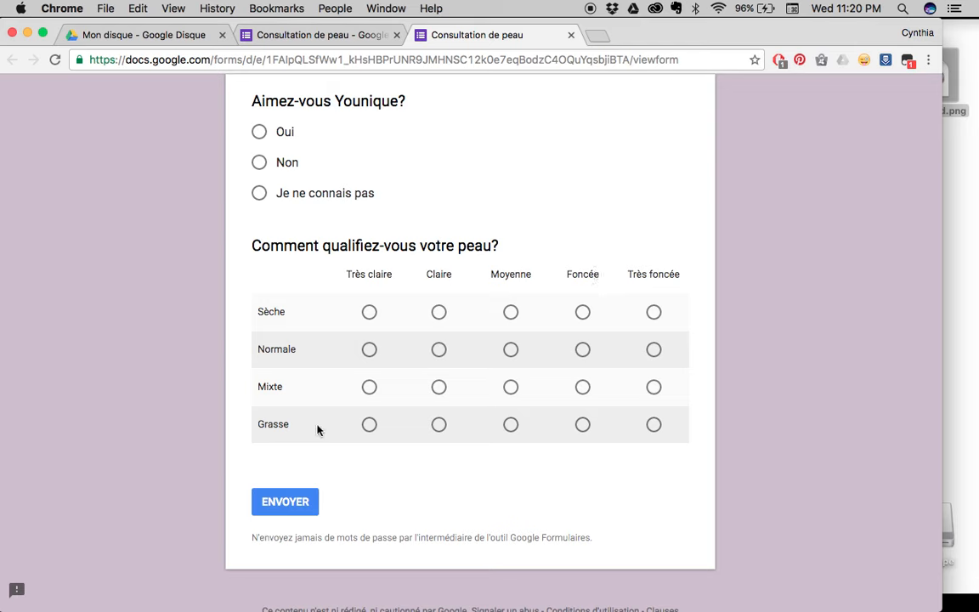
Answer "Foncée" for the Mixte and Grasse rows in the preview, and submit this test response
click(583, 389)
click(583, 425)
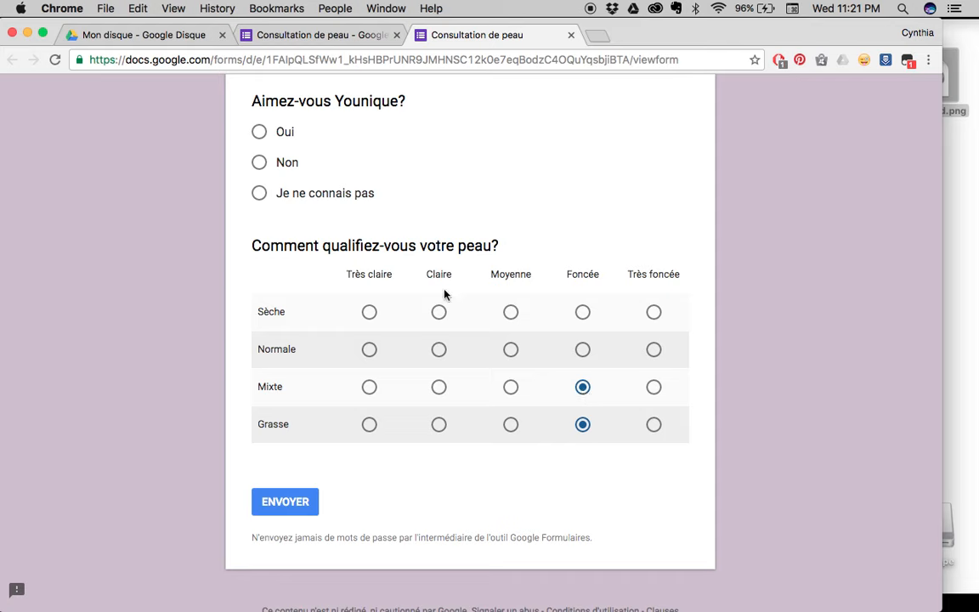
click(287, 506)
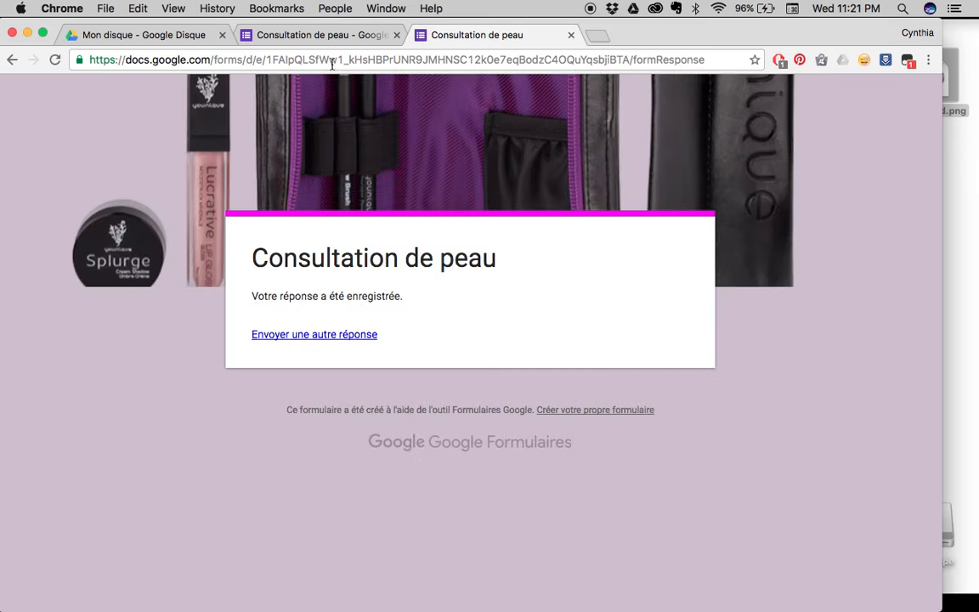
Return to the form editor and look over the response indicator and the grid question's settings
click(309, 36)
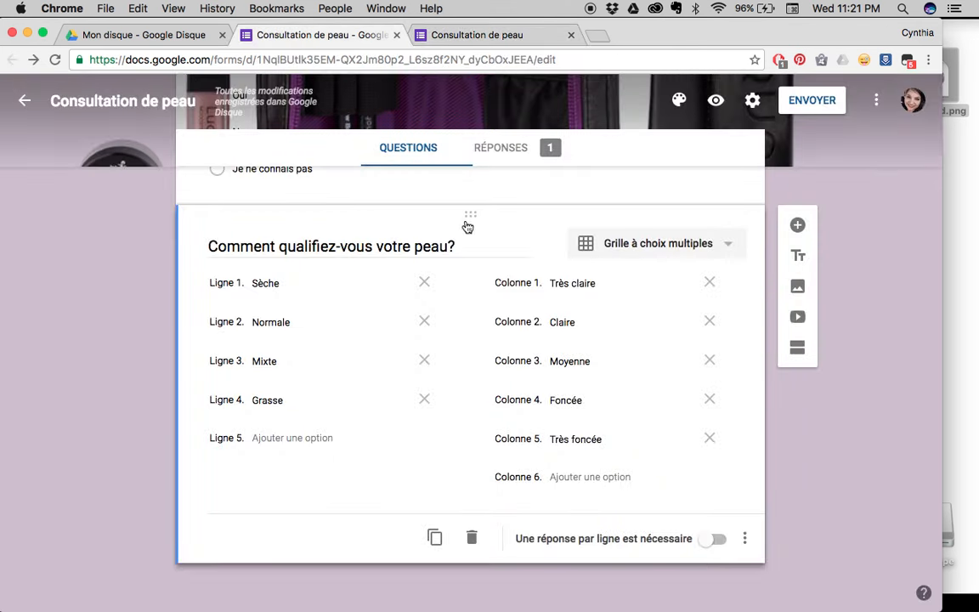
scroll(363, 424, up, 5)
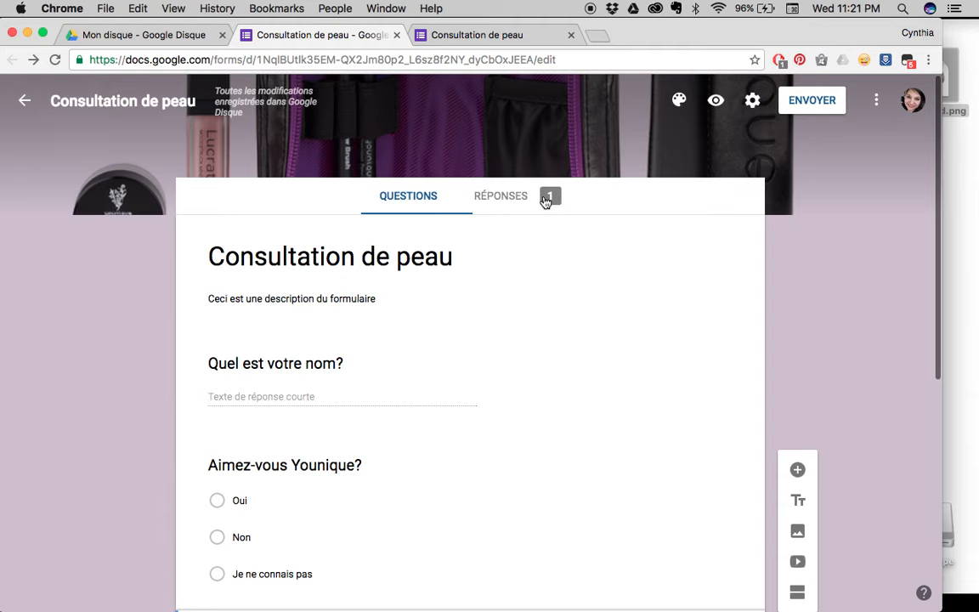
scroll(409, 396, down, 5)
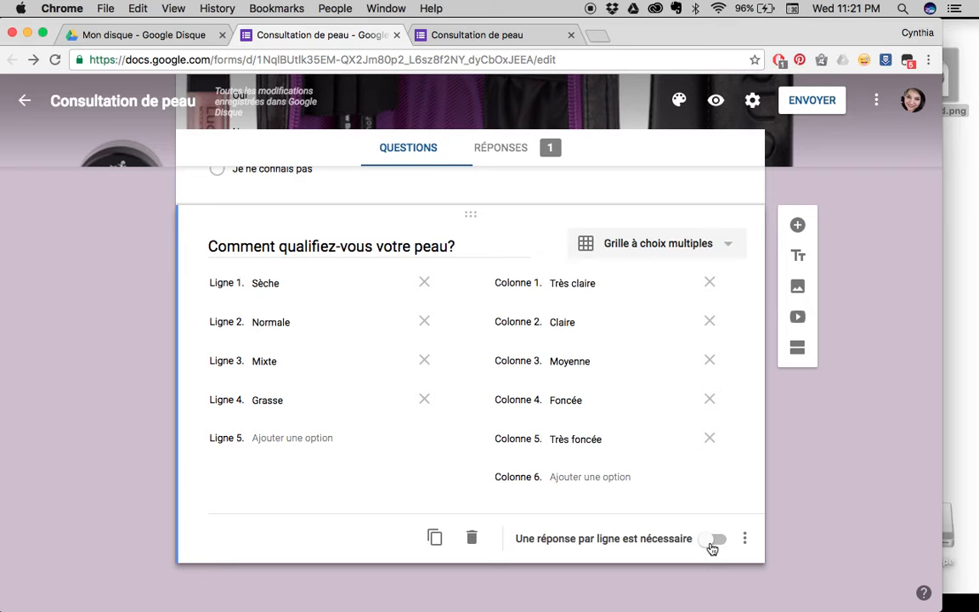
scroll(595, 525, down, 2)
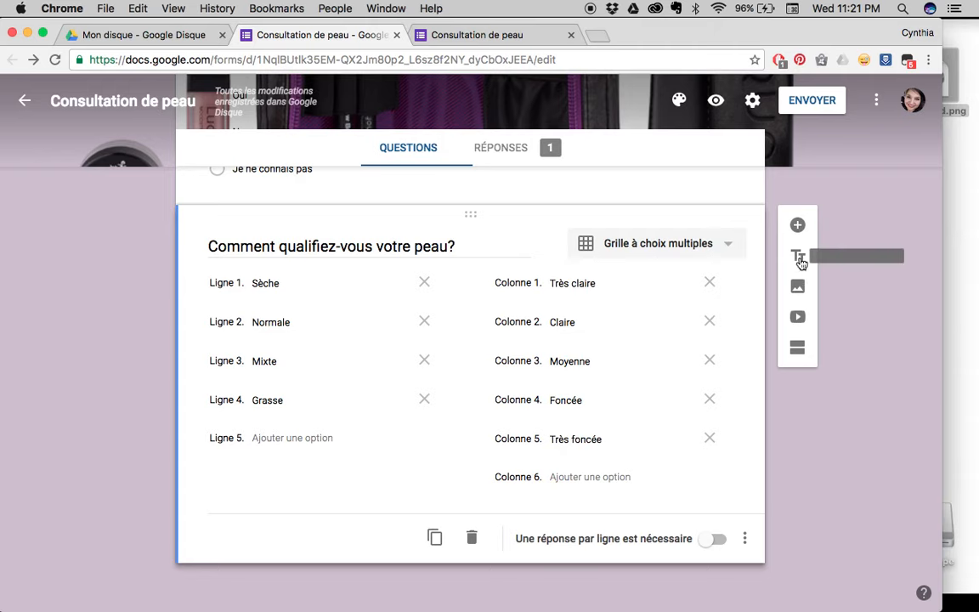
Add a title and description block below the grid question, and title it "Soins actuels"
click(799, 256)
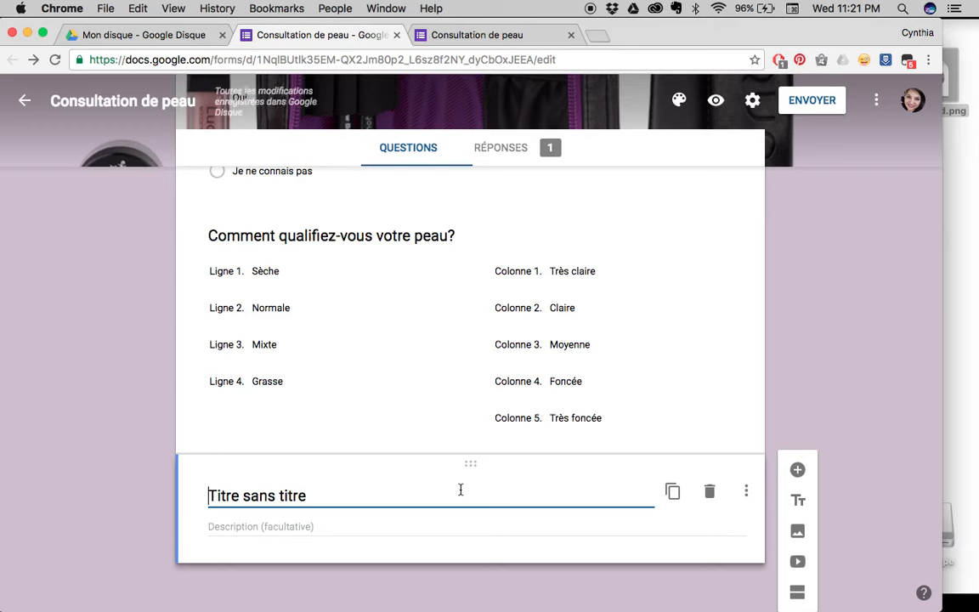
text(Cec)
key(BackSpace)
key(BackSpace)
key(BackSpace)
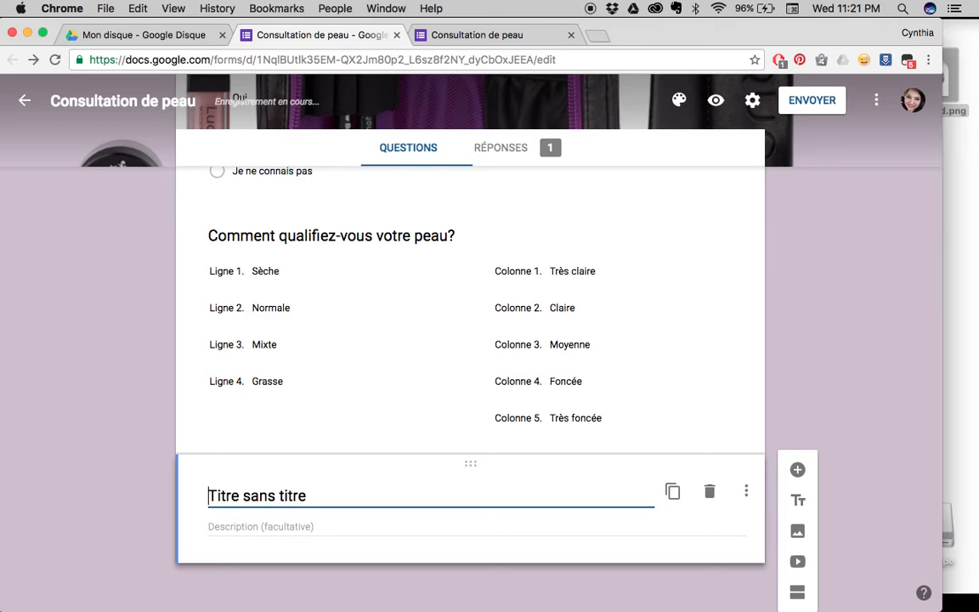
key(BackSpace)
key(BackSpace)
key(BackSpace)
key(BackSpace)
key(BackSpace)
key(BackSpace)
key(BackSpace)
key(BackSpace)
key(BackSpace)
key(BackSpace)
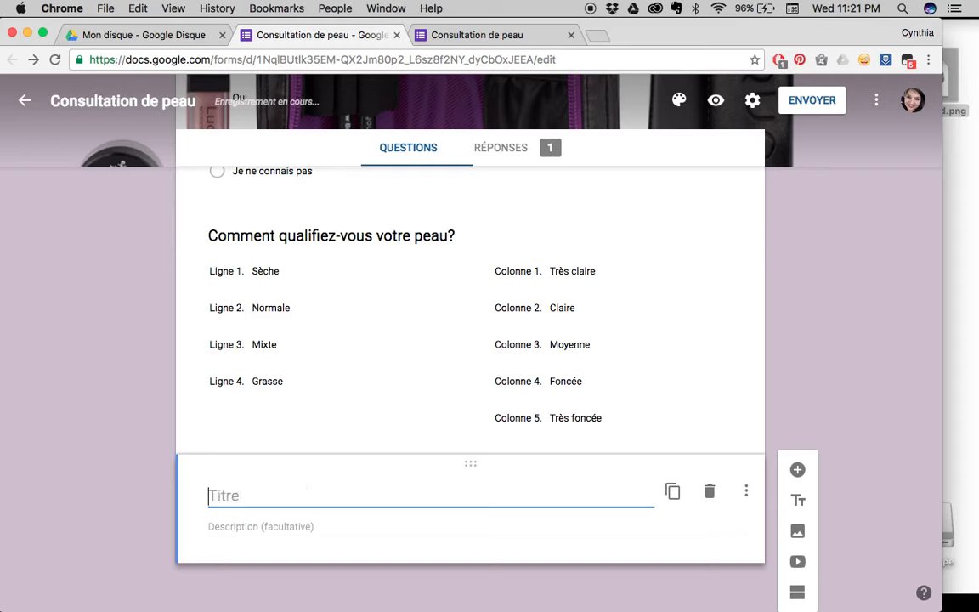
text(Soins actuels)
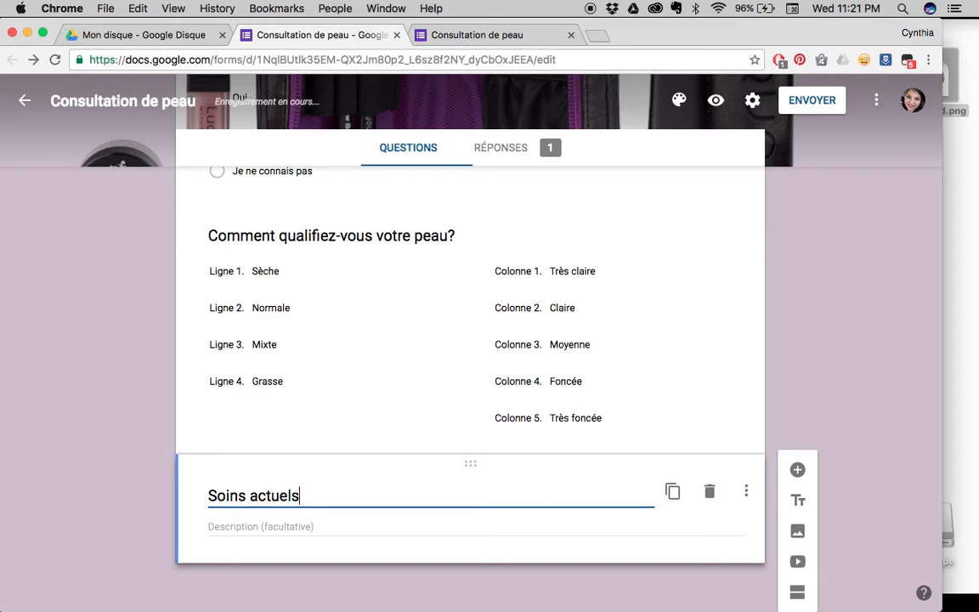
Fill the "Soins actuels" block's description with about two lines of random placeholder text beginning "douiafsdp ofiu spoiudf poiasud"
click(378, 531)
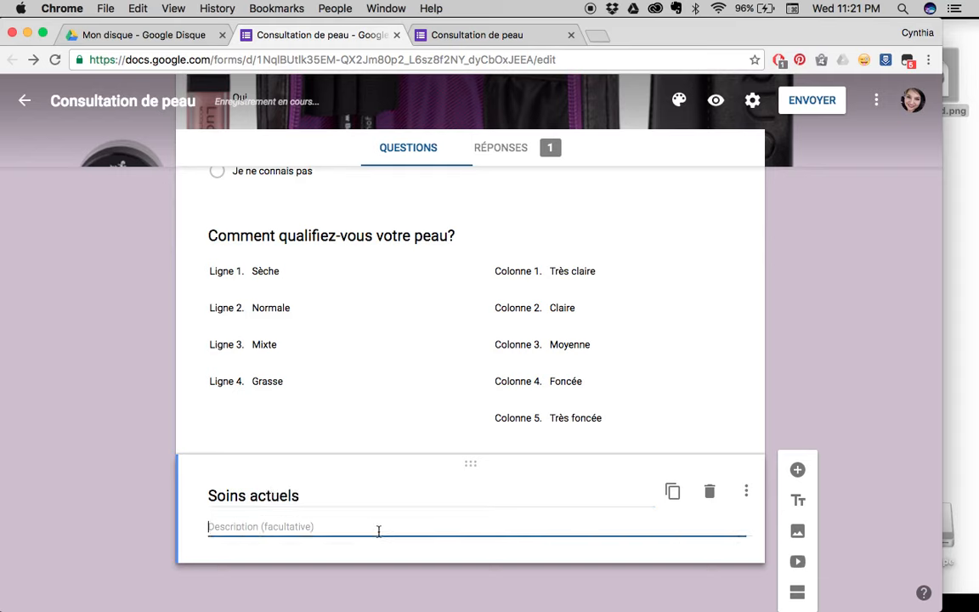
text(douiafsdp o)
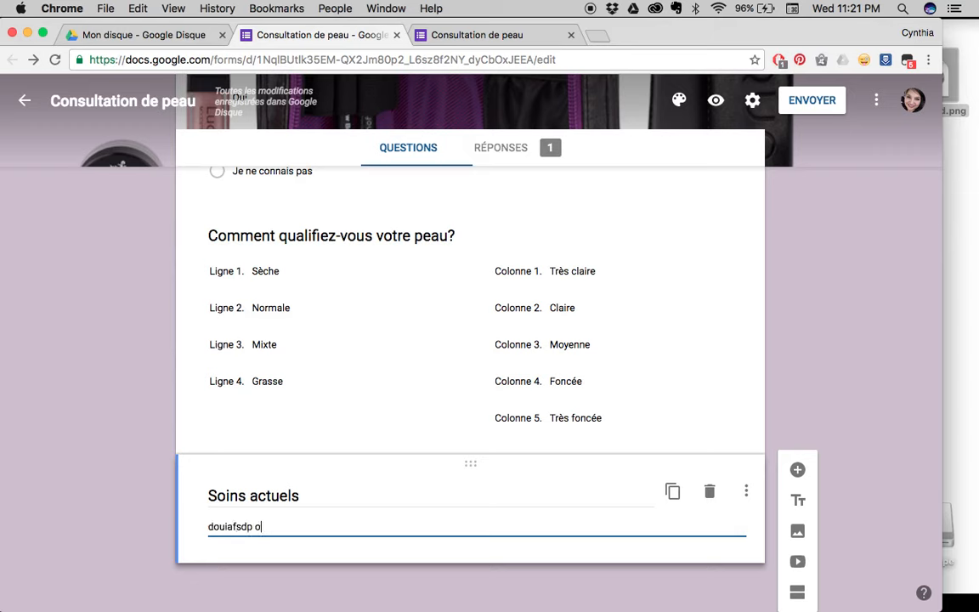
text(fiu spoiudf poiasud fopiusd pofiu doifuspo)
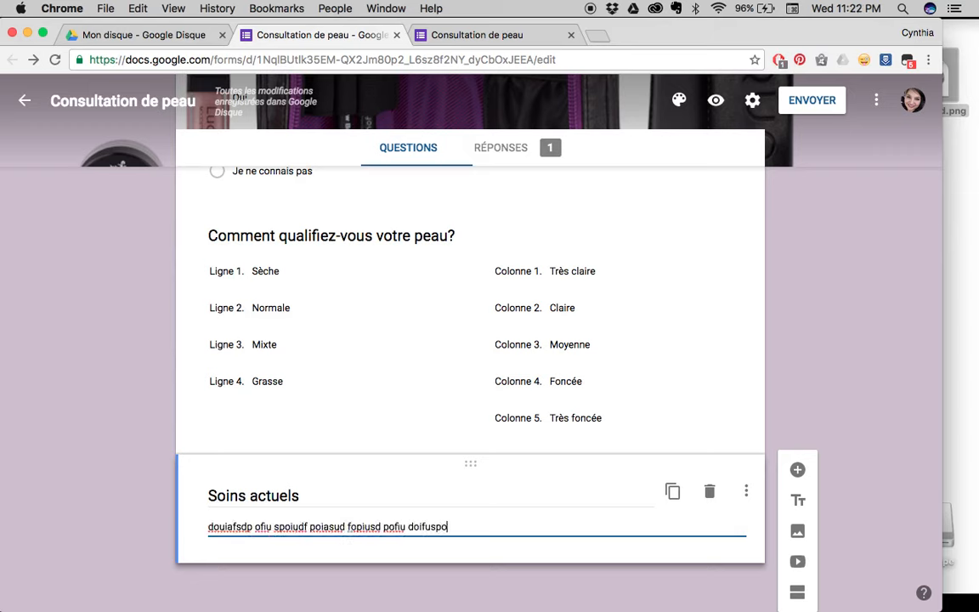
text(di ufposidu oisuopiuofusopdufposuid)
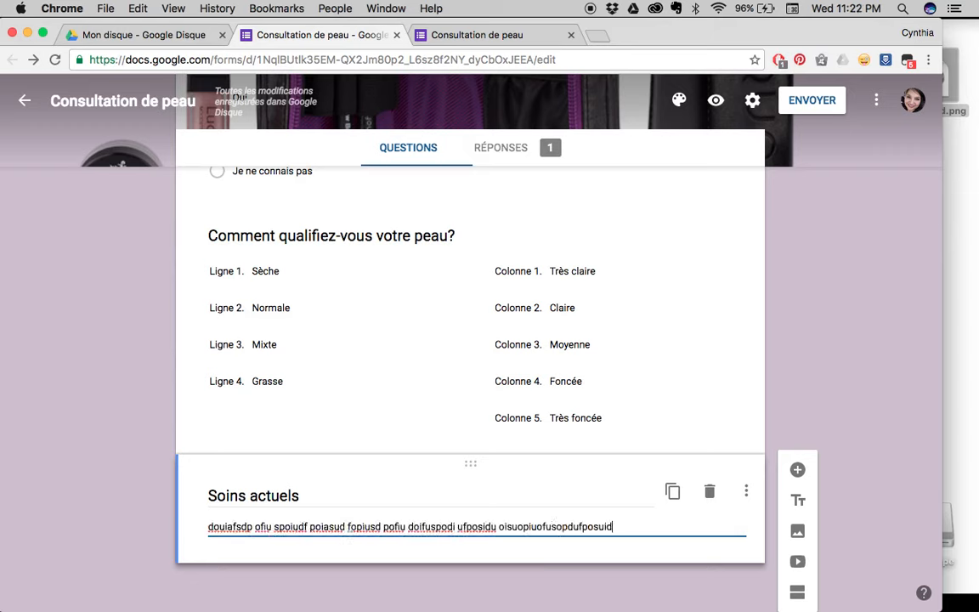
text(opuopuopuoeuifpoiusdso iud)
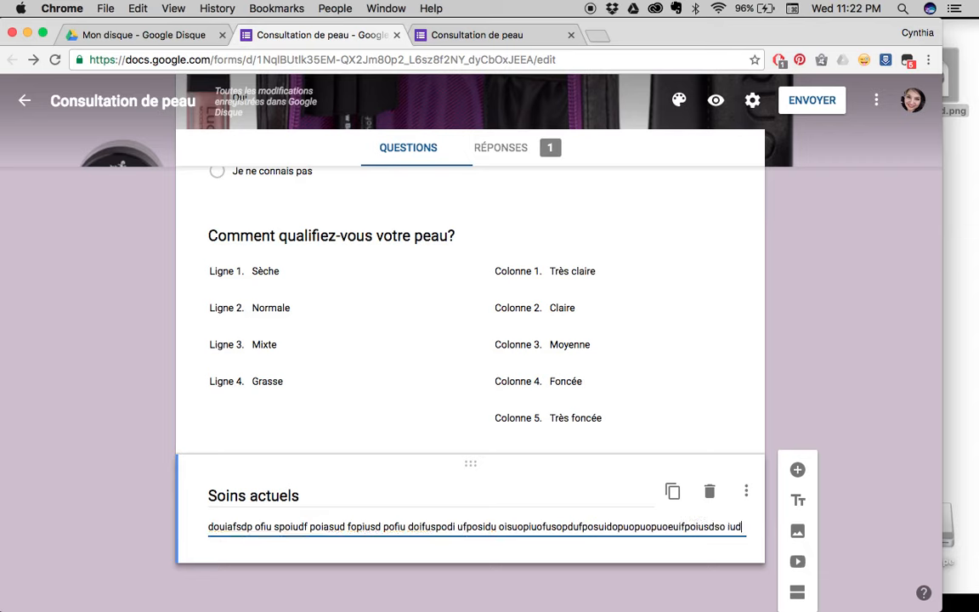
text(ofiu doiuoiu oeifuofdius)
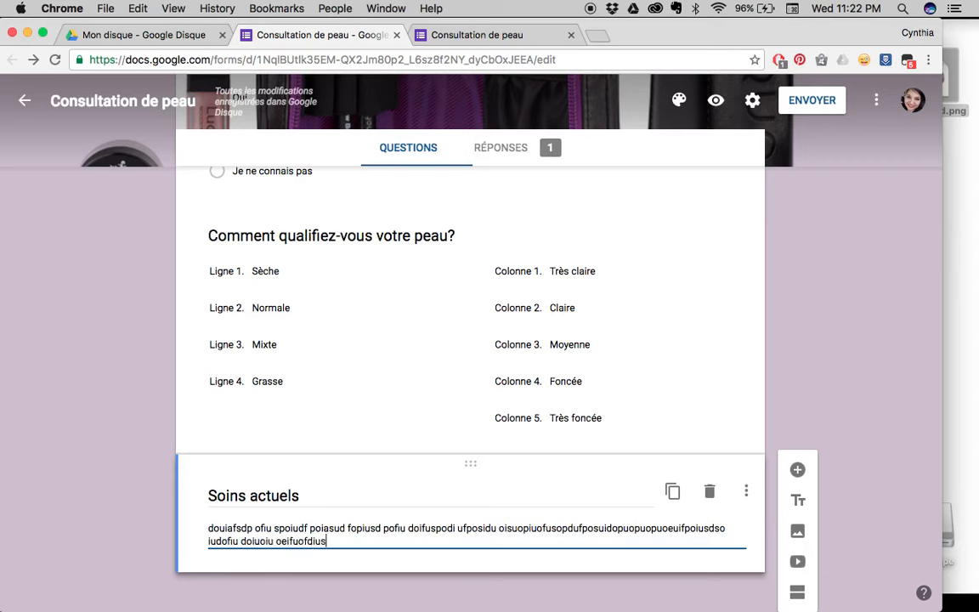
text( oifuaopiu foiuo wiuefpoiu eoiu)
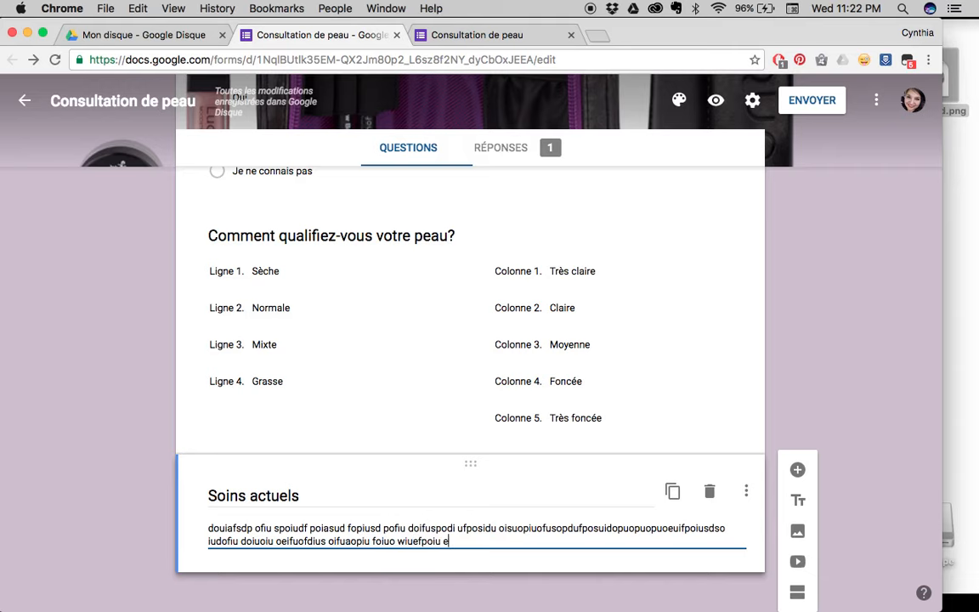
click(849, 335)
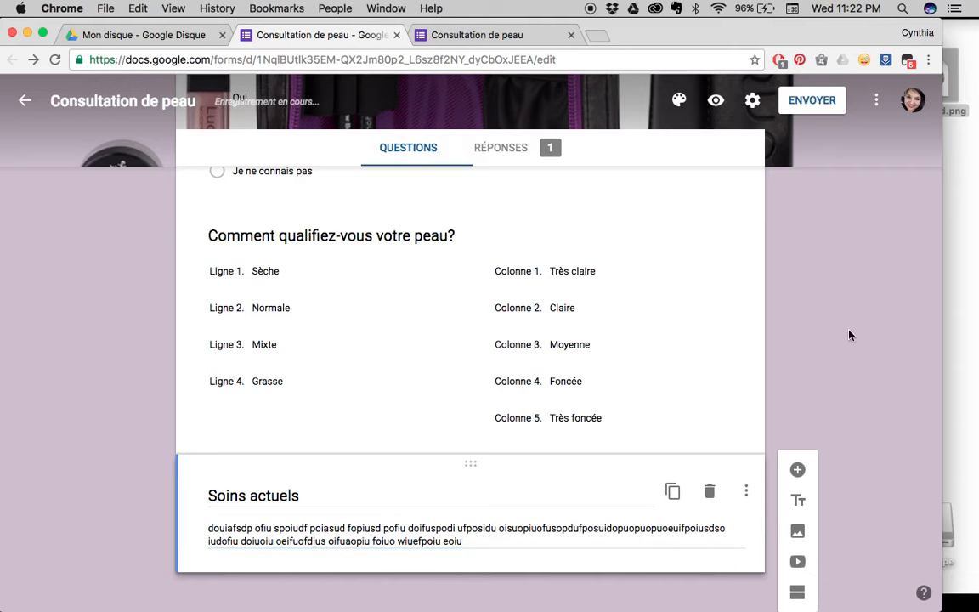
Preview the form to examine how the "Soins actuels" heading and its description look, and return to the form editor
click(716, 102)
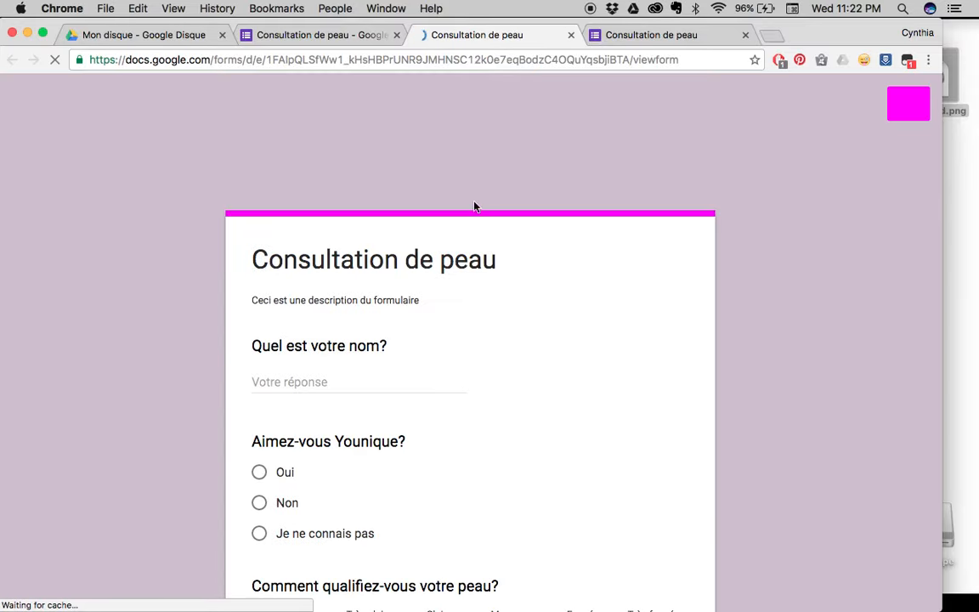
scroll(482, 298, down, 10)
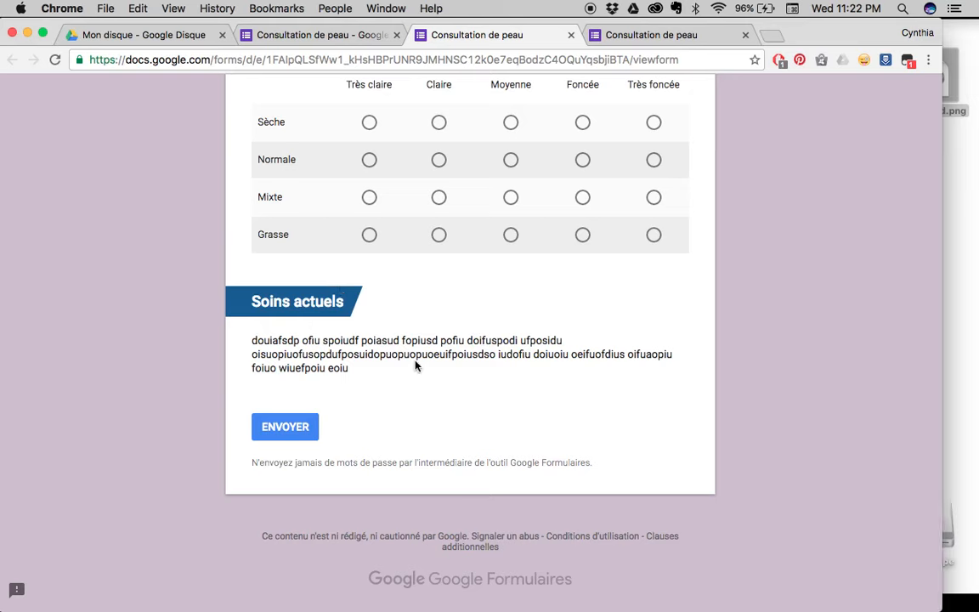
click(323, 36)
Add an image below the "Soins actuels" block by uploading fiberlashesProduct.png from the Downloads folder
scroll(284, 503, down, 1)
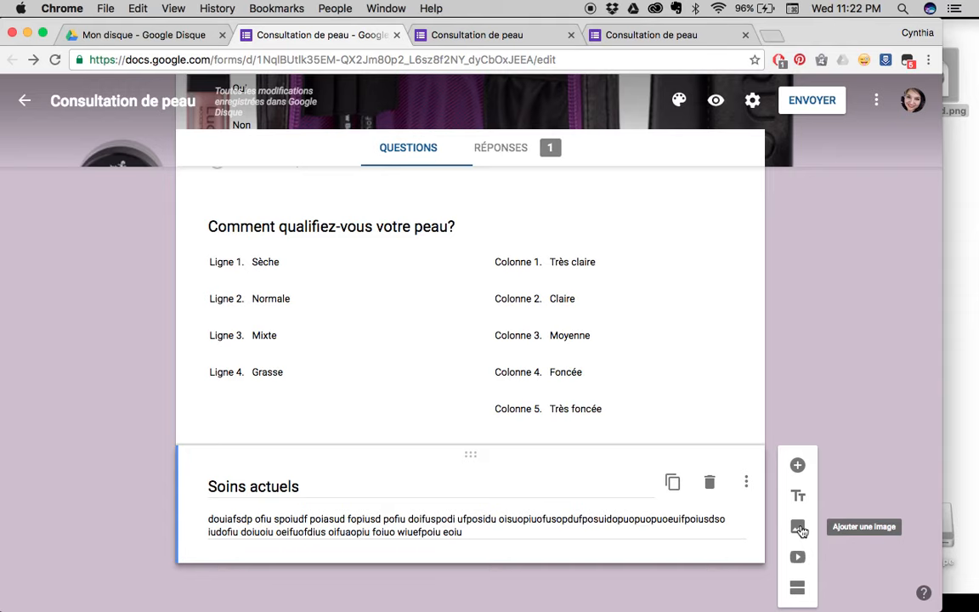
click(799, 529)
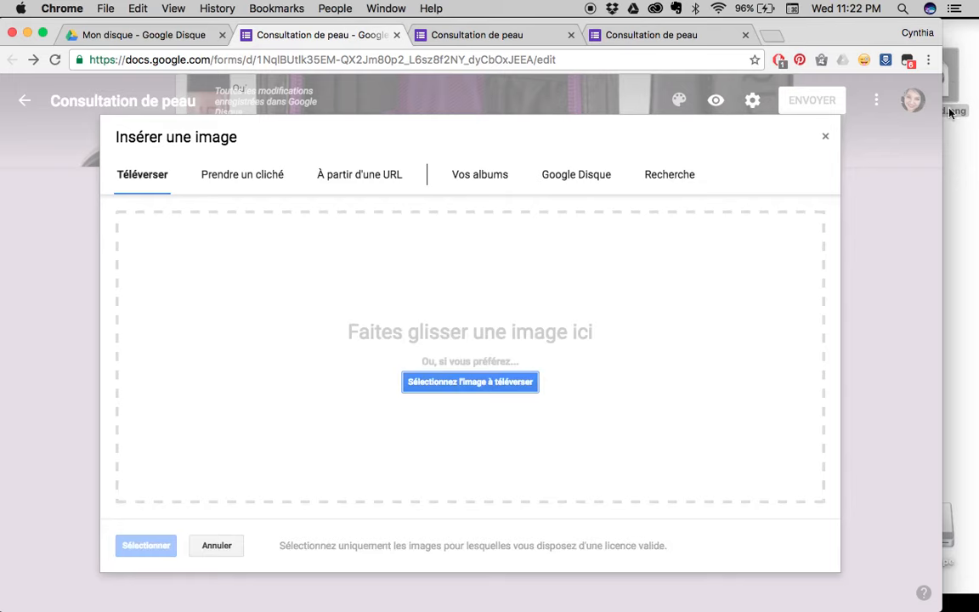
click(466, 383)
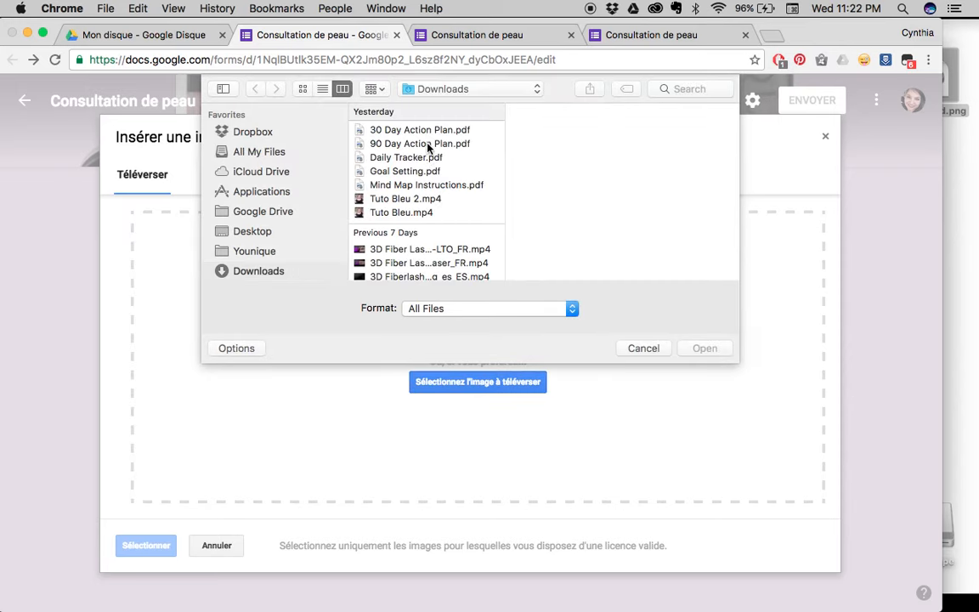
scroll(428, 147, down, 10)
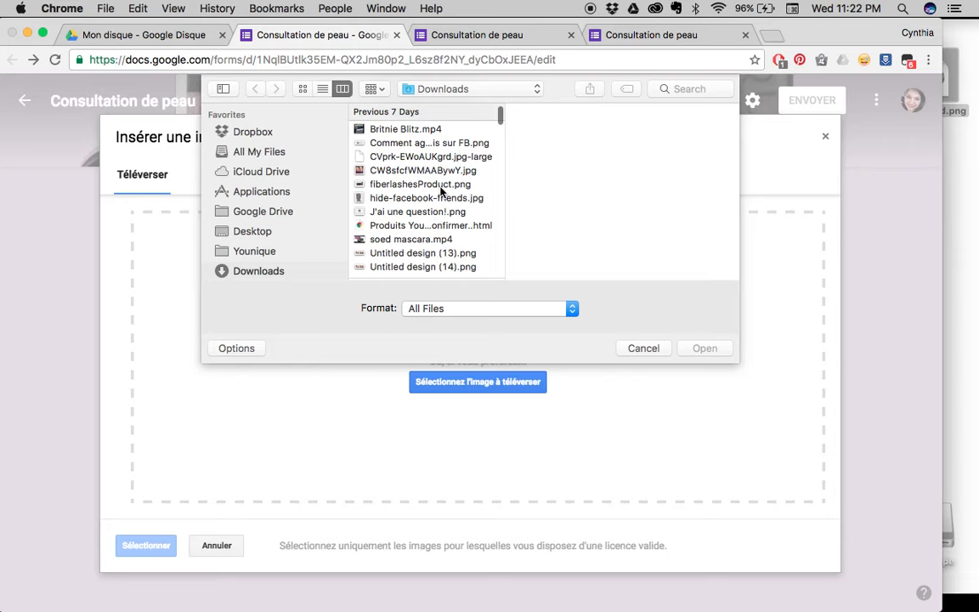
click(398, 183)
click(689, 349)
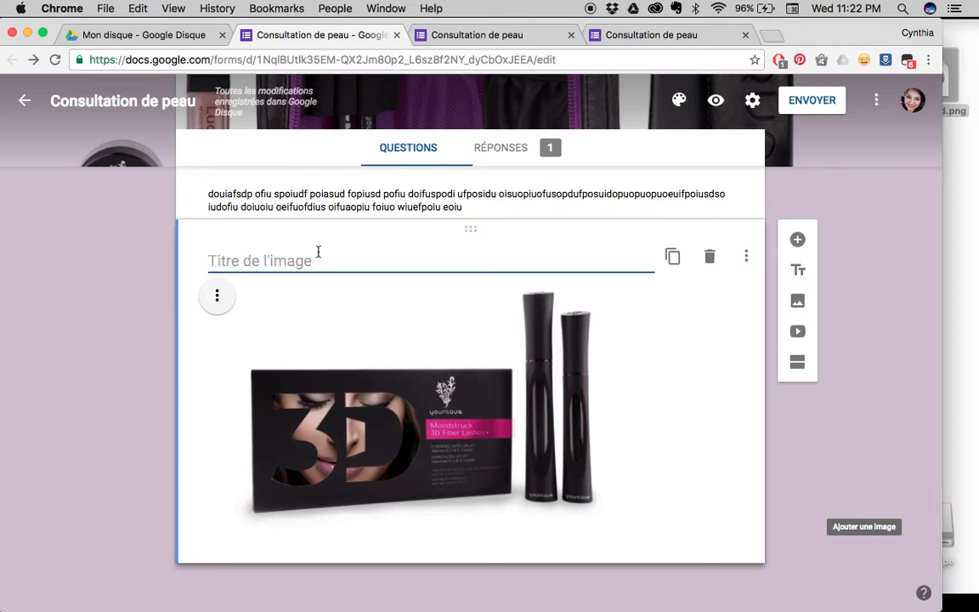
Title the product image "Avez-vous vu le nouvel emballage?"
text(Avez)
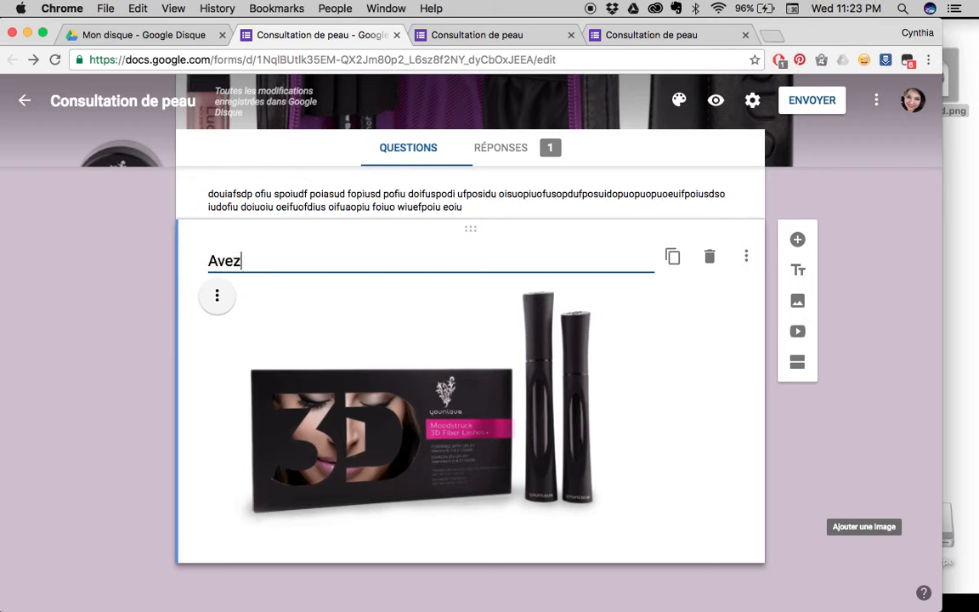
text(-vous vu le nou)
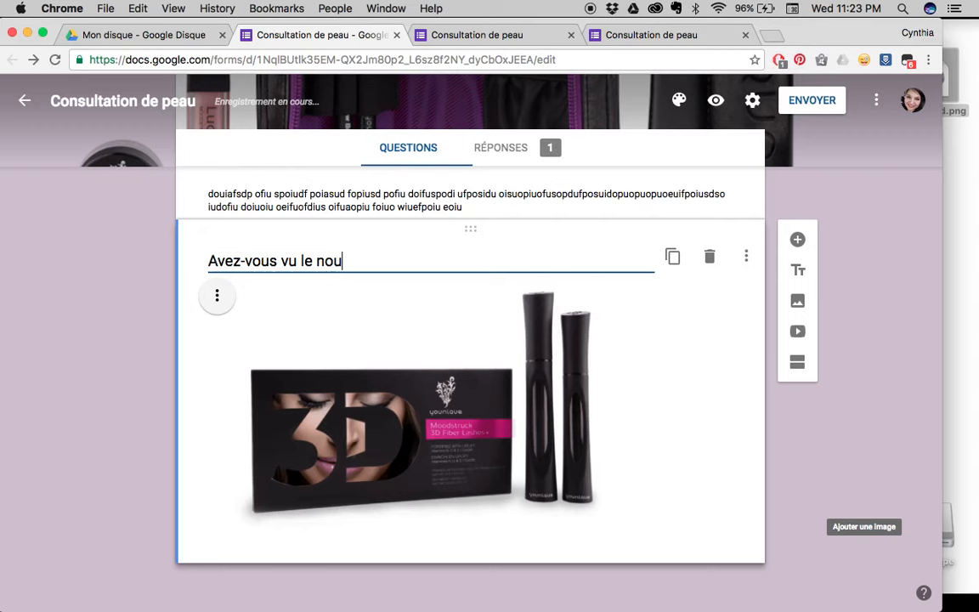
text(vel emballag)
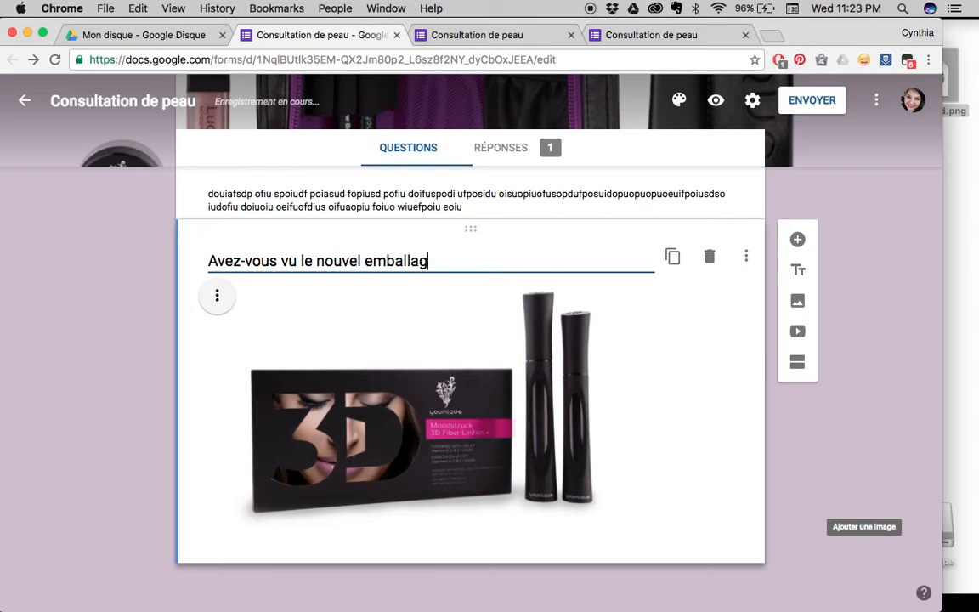
text(e?)
click(750, 481)
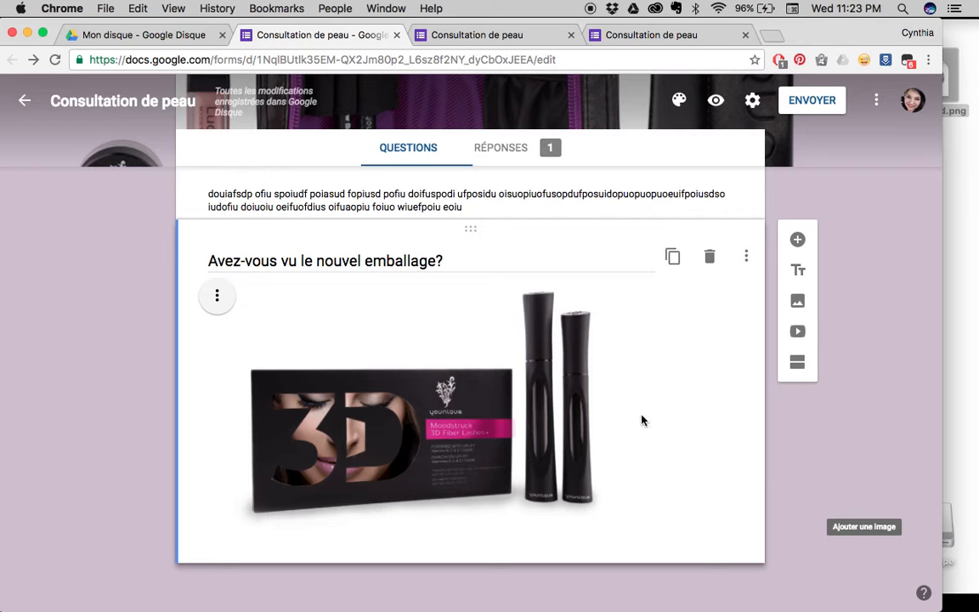
Start adding a video below the product image, check the option of inserting by URL, and search YouTube for "yeux"
scroll(641, 419, down, 1)
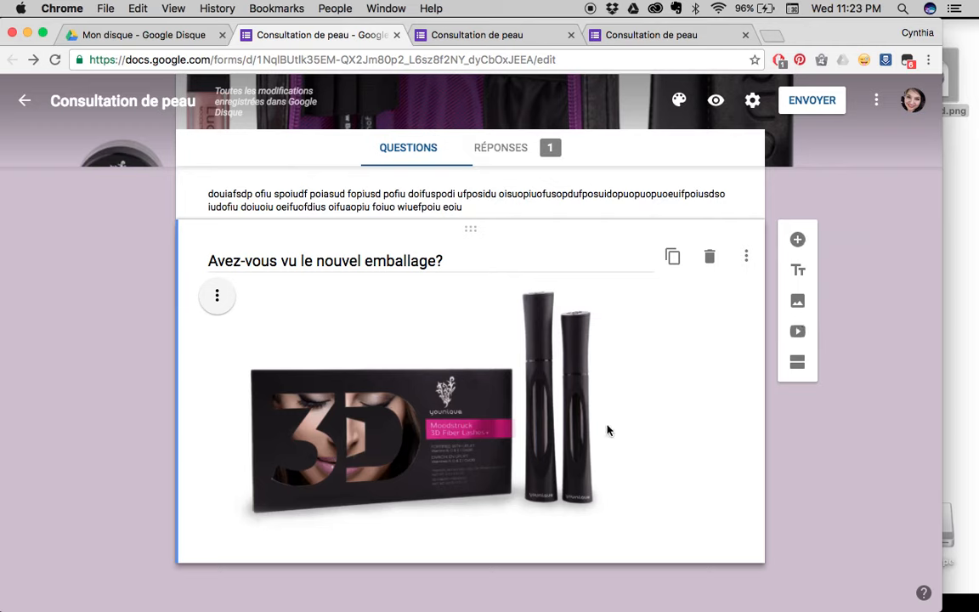
click(798, 338)
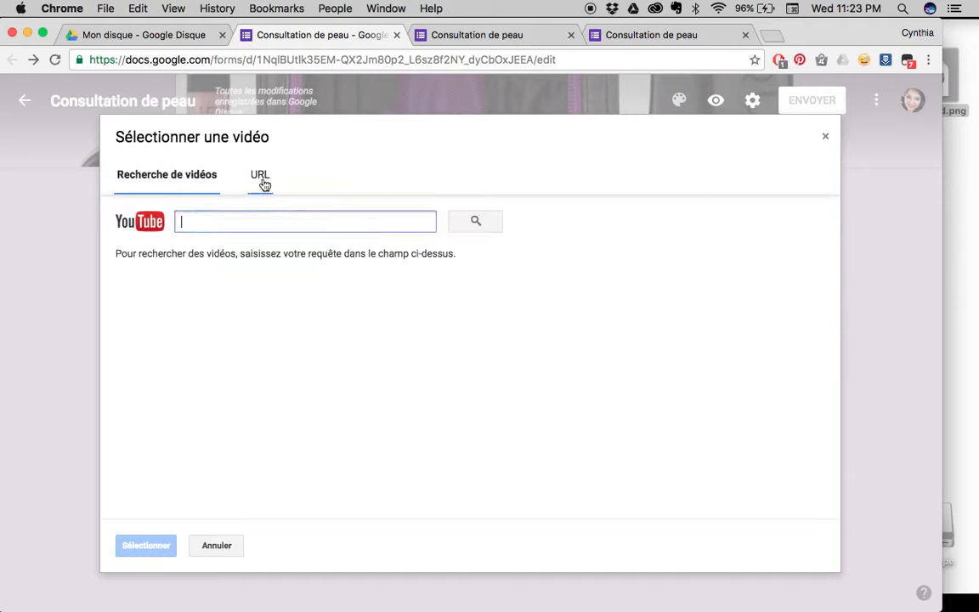
click(262, 177)
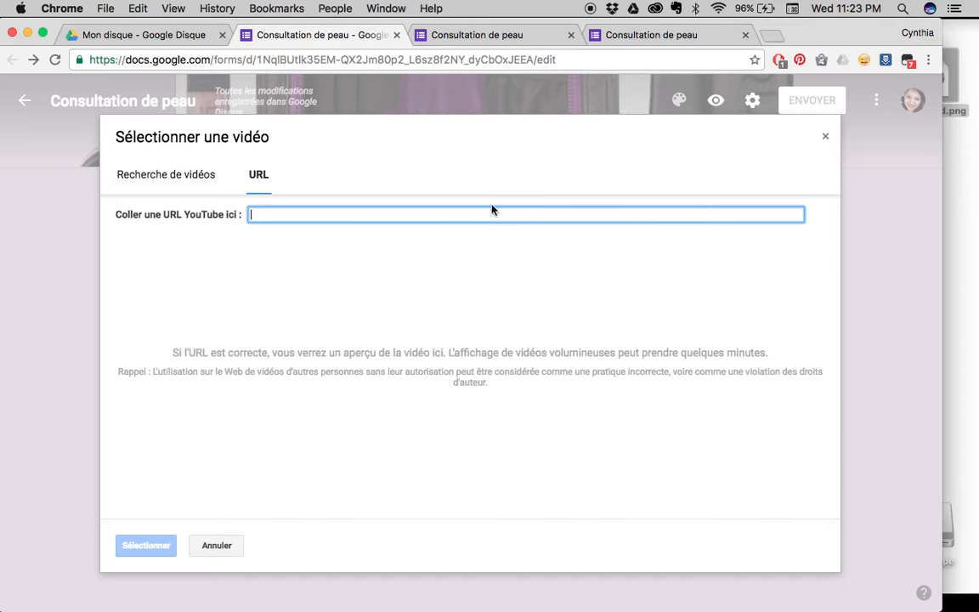
click(160, 163)
text(yeux)
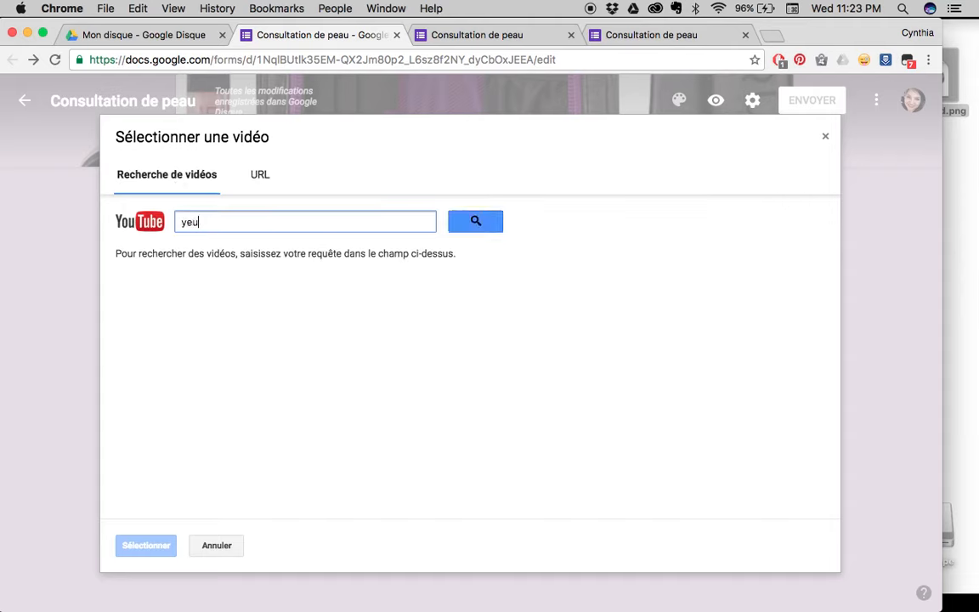
click(476, 222)
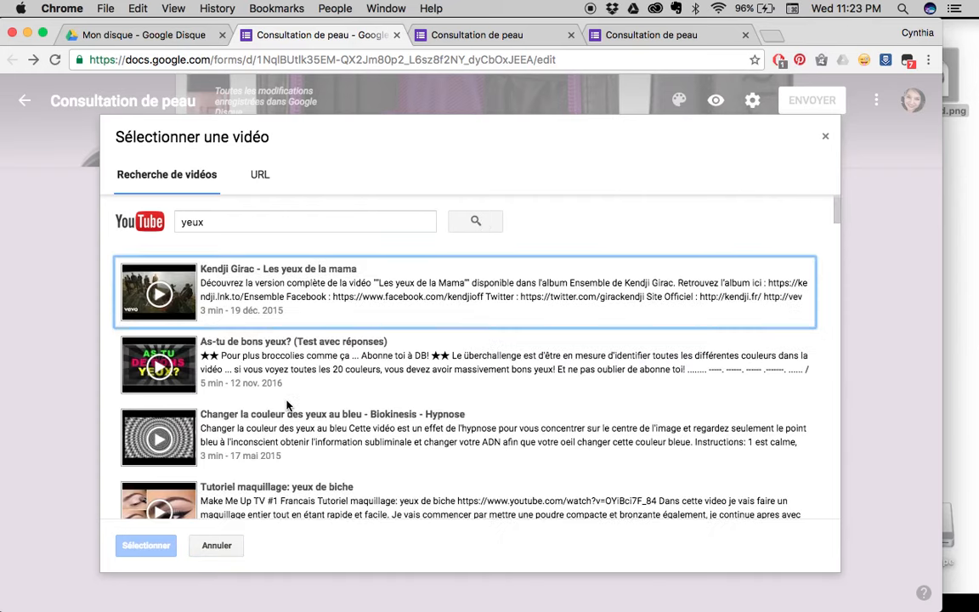
Insert the YouTube video "Comment changer la couleur de ses yeux en 20 secondes avec un laser" from the search results
scroll(287, 406, down, 3)
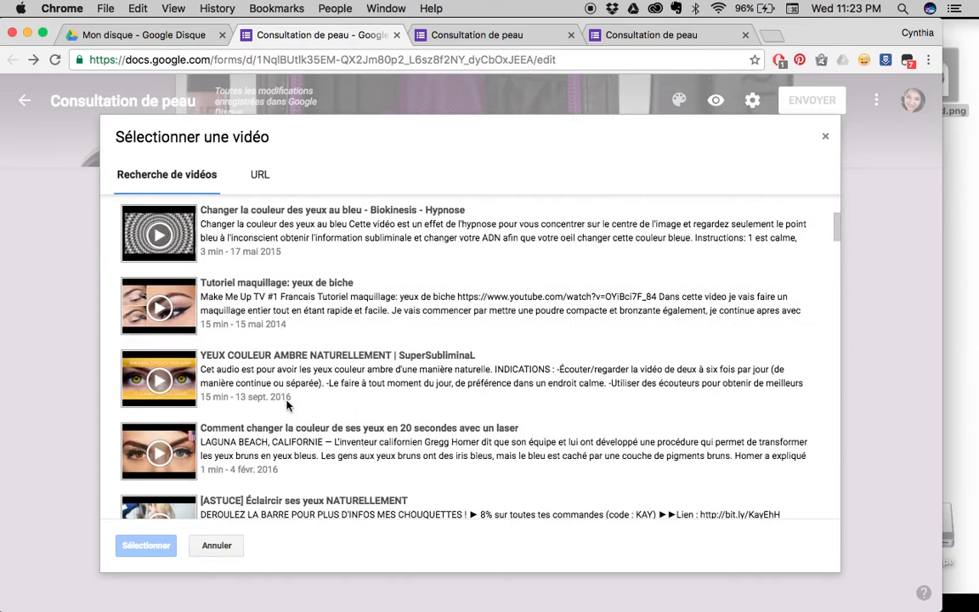
scroll(288, 406, down, 1)
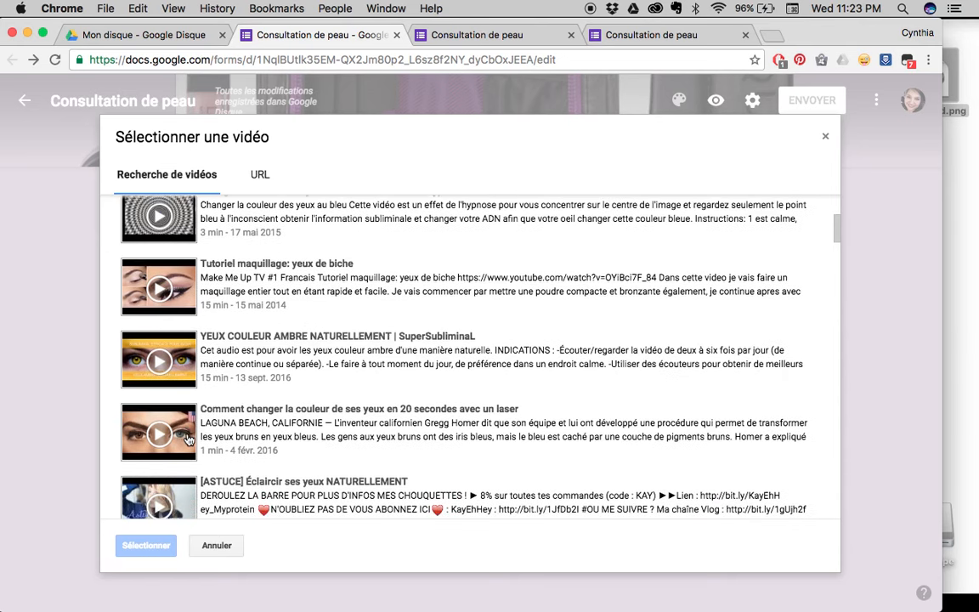
click(188, 439)
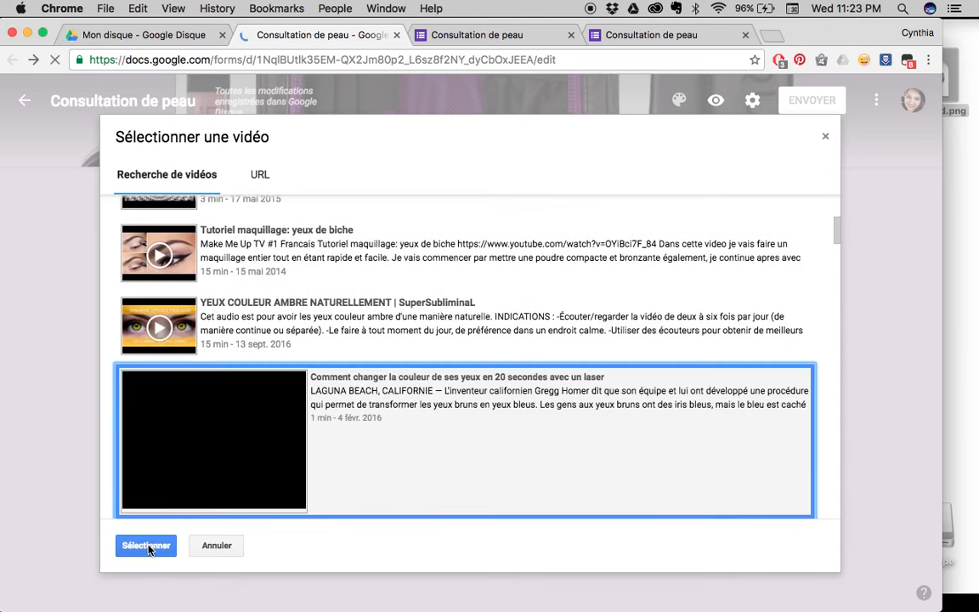
click(149, 550)
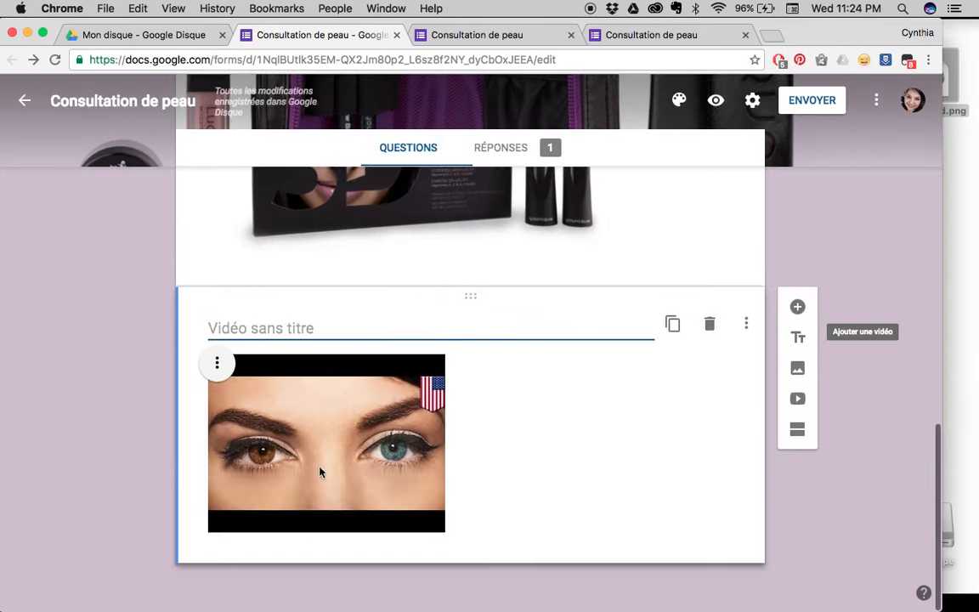
Title the inserted video "Avez-vous vu mes cils????"
text(A)
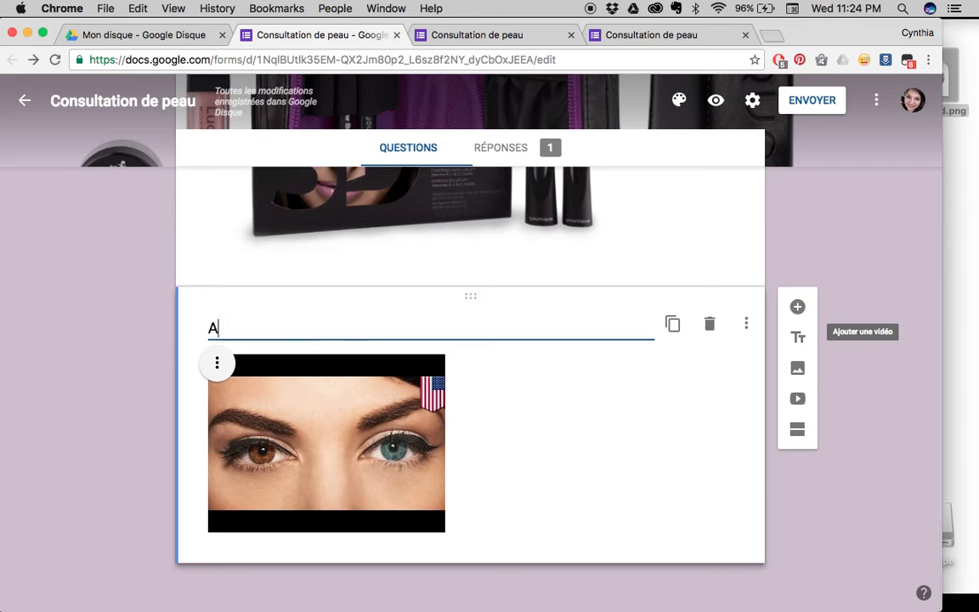
text(vez-vous vu )
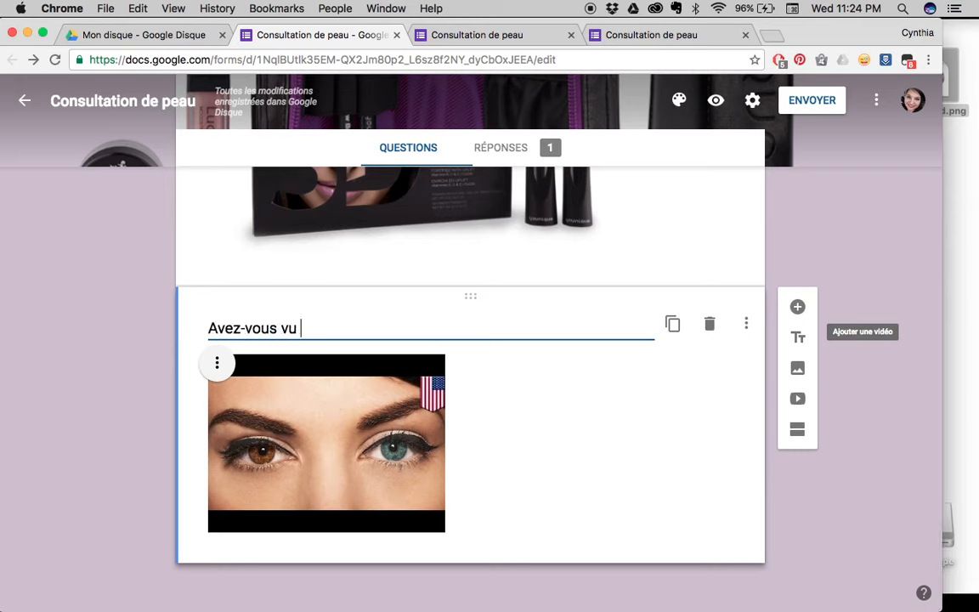
text(mes cils????)
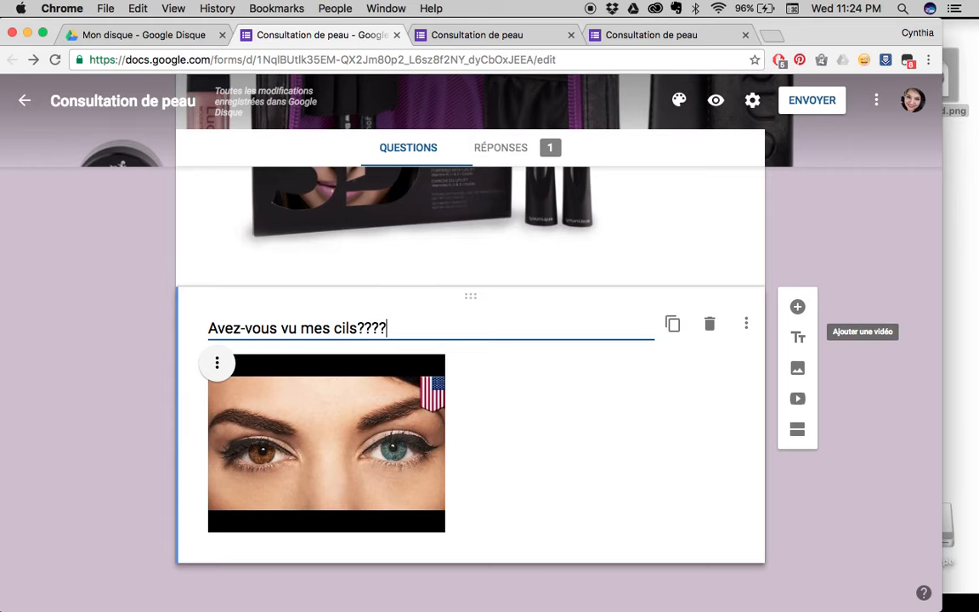
click(712, 543)
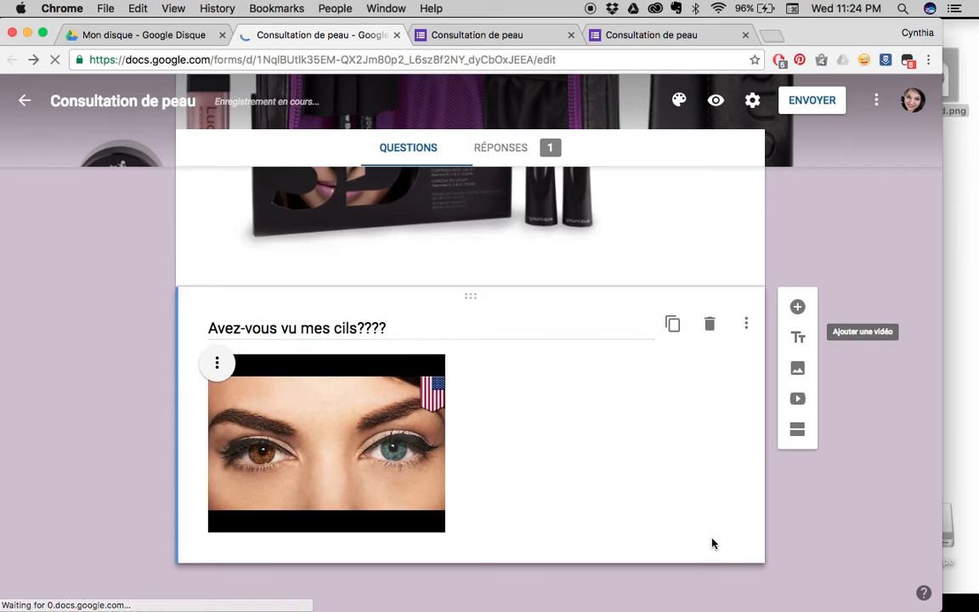
Preview the form and look over how the "Soins actuels" block, the product image and the video appear to respondents
click(717, 103)
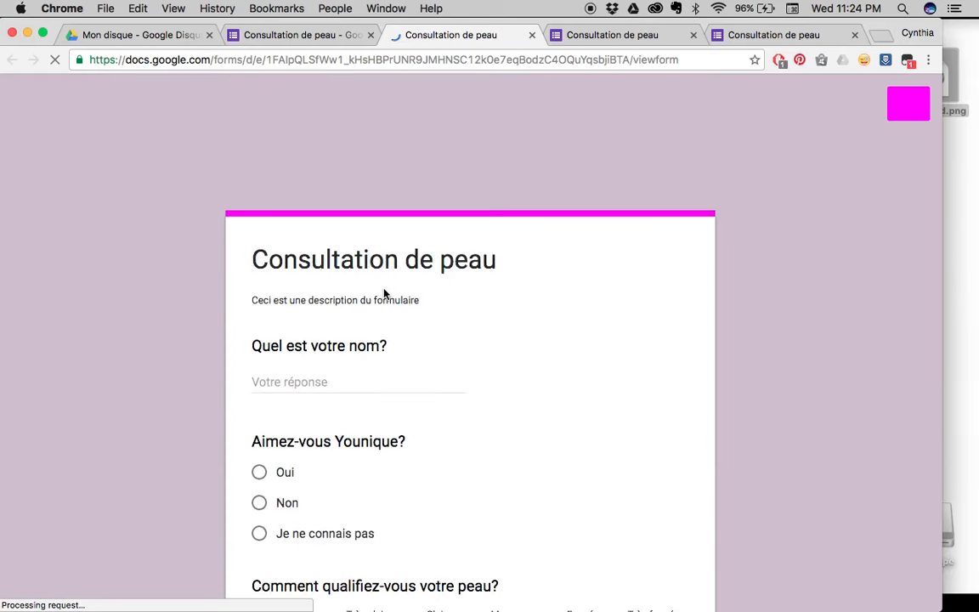
scroll(384, 294, down, 15)
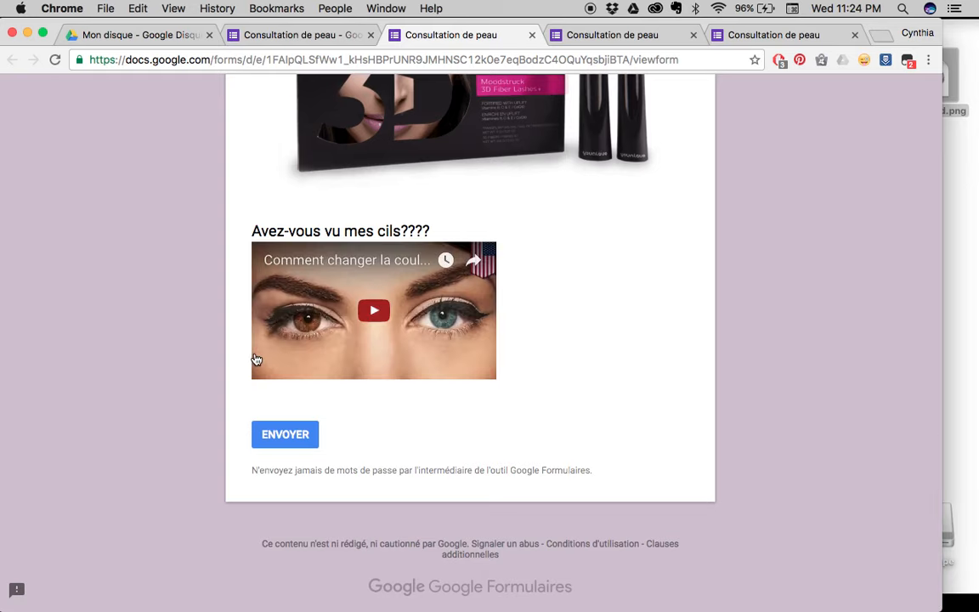
scroll(575, 204, up, 5)
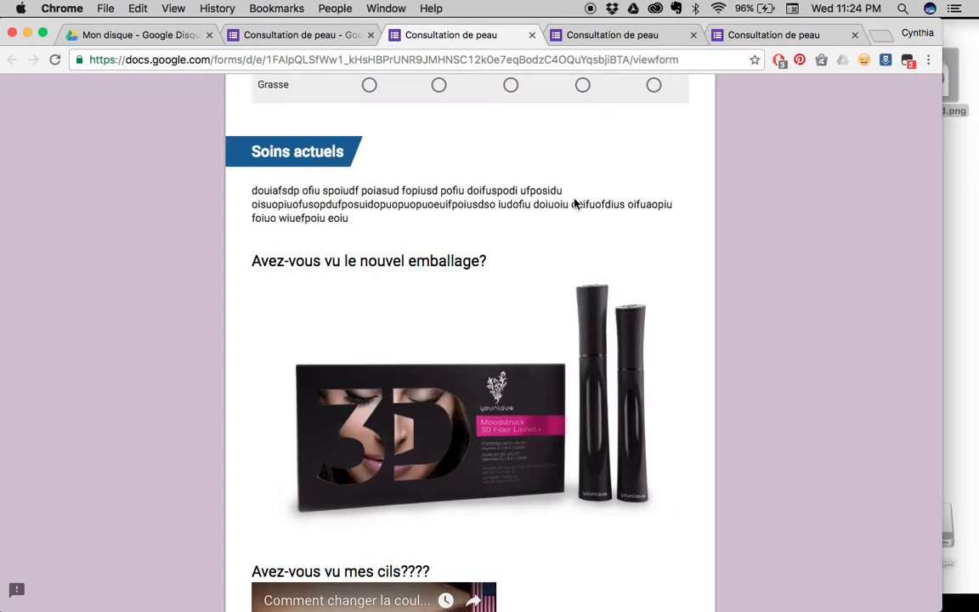
Play the "Avez-vous vu mes cils????" video in the form preview and try its full-screen display
scroll(487, 340, down, 3)
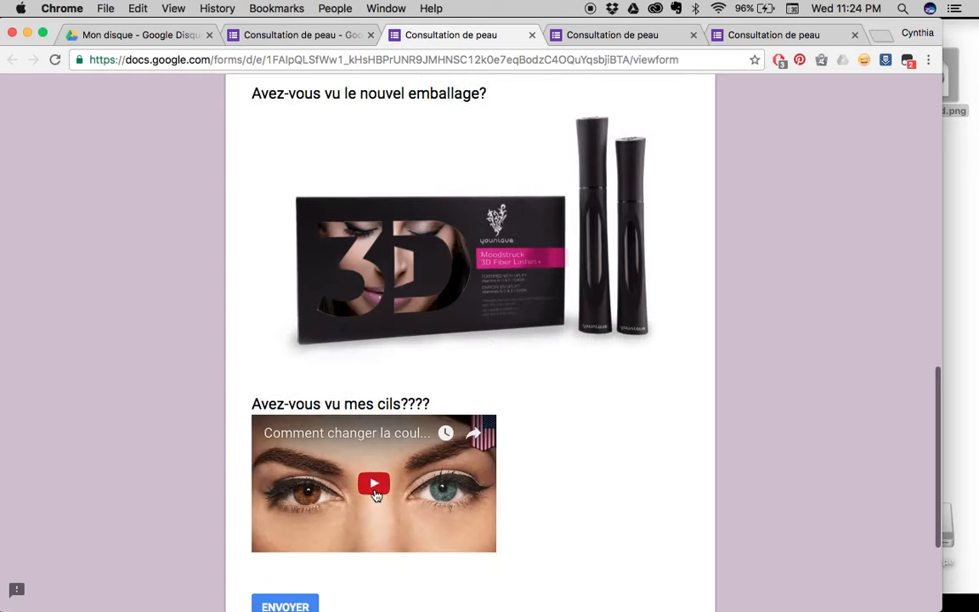
click(375, 484)
scroll(374, 494, down, 2)
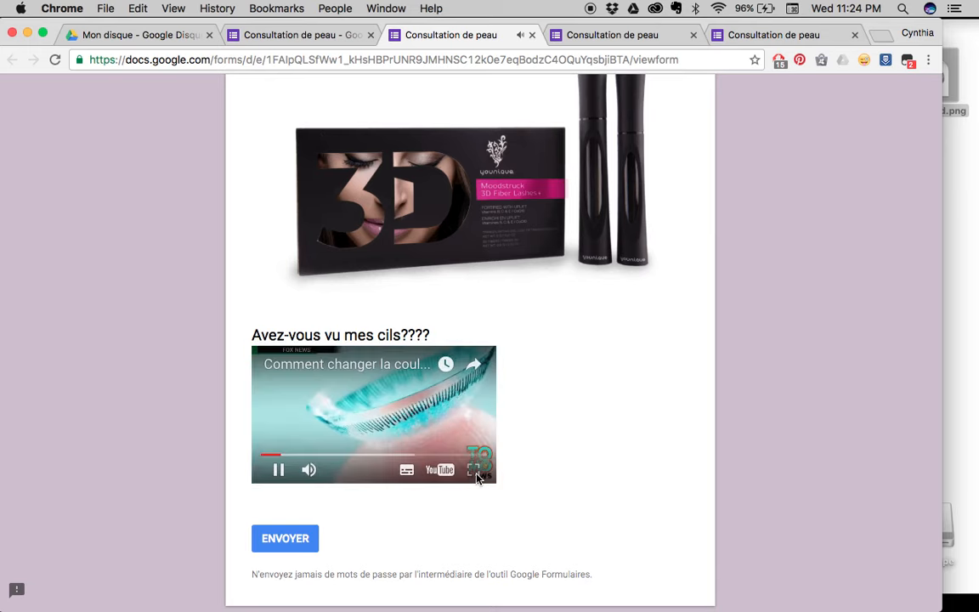
click(475, 476)
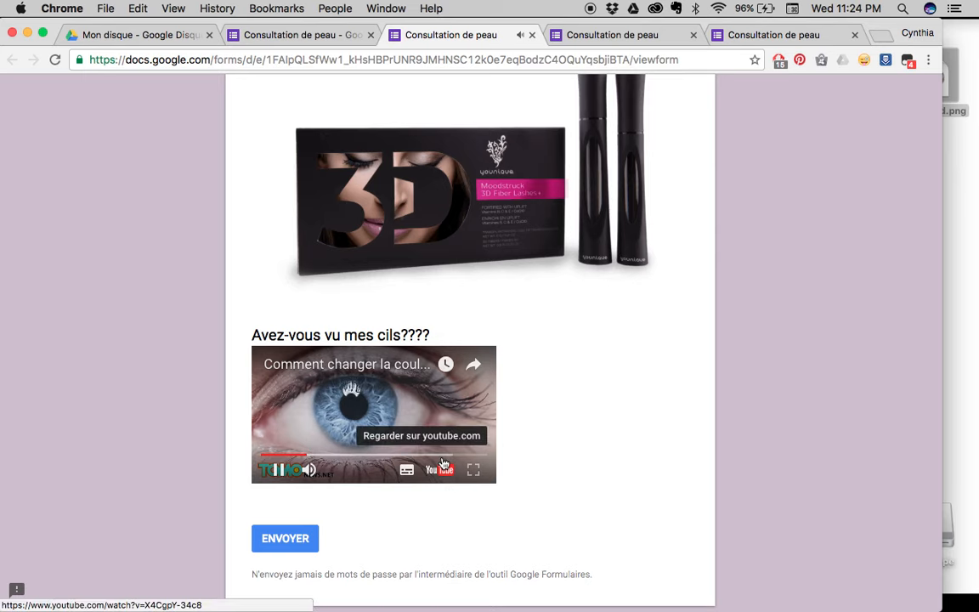
Adjust the computer's sound volume while the embedded video plays, mute the sound, and pause the video
key(XF86AudioRaiseVolume)
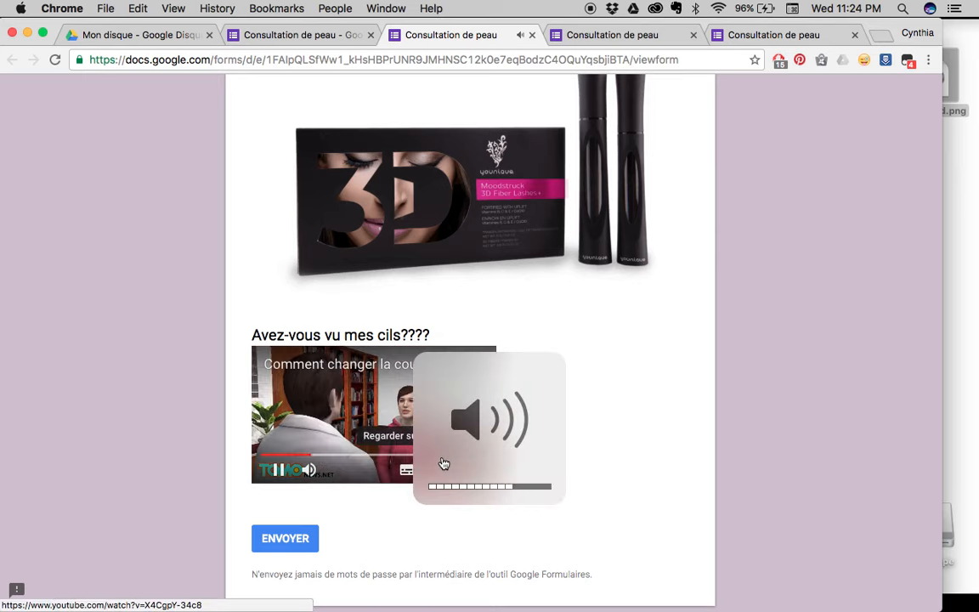
key(XF86AudioLowerVolume)
key(XF86AudioLowerVolume)
key(XF86AudioLowerVolume)
key(XF86AudioLowerVolume)
key(XF86AudioLowerVolume)
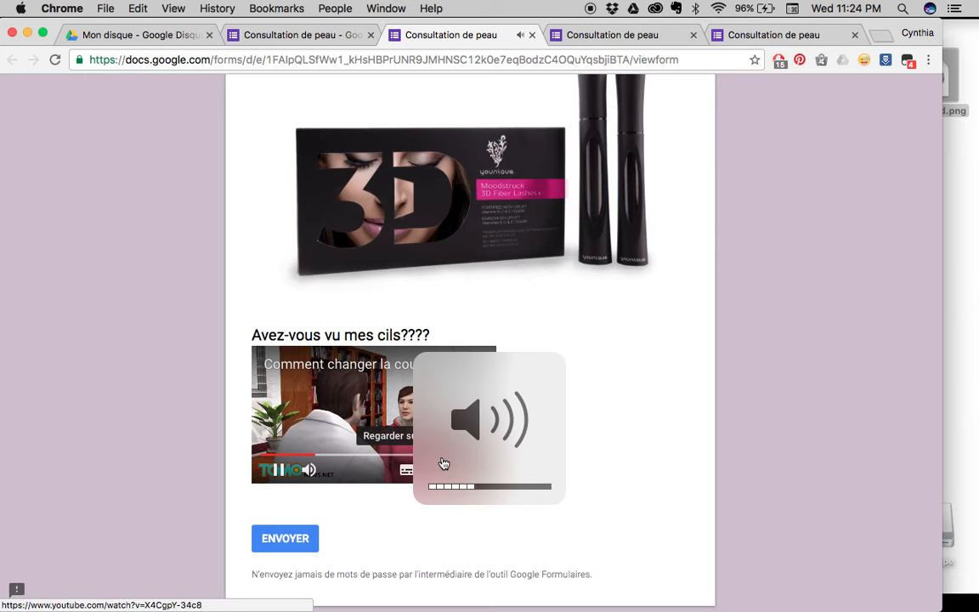
key(XF86AudioLowerVolume)
key(XF86AudioLowerVolume)
key(XF86AudioLowerVolume)
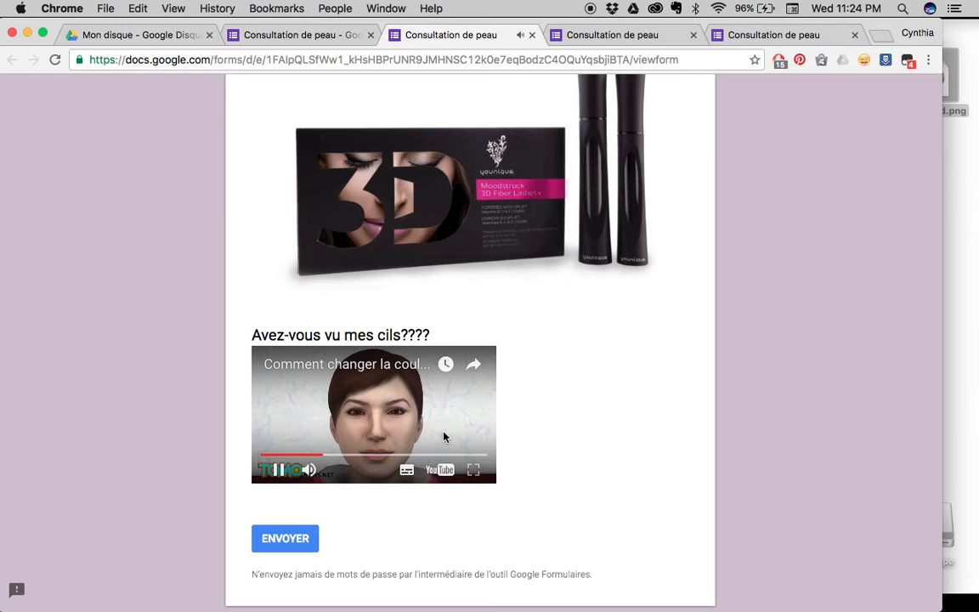
key(XF86AudioMute)
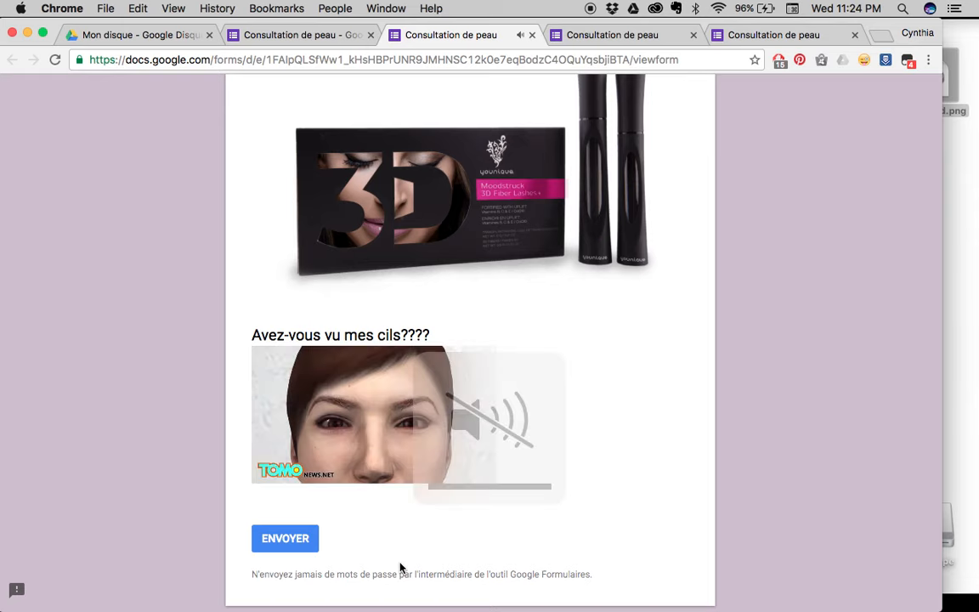
click(277, 470)
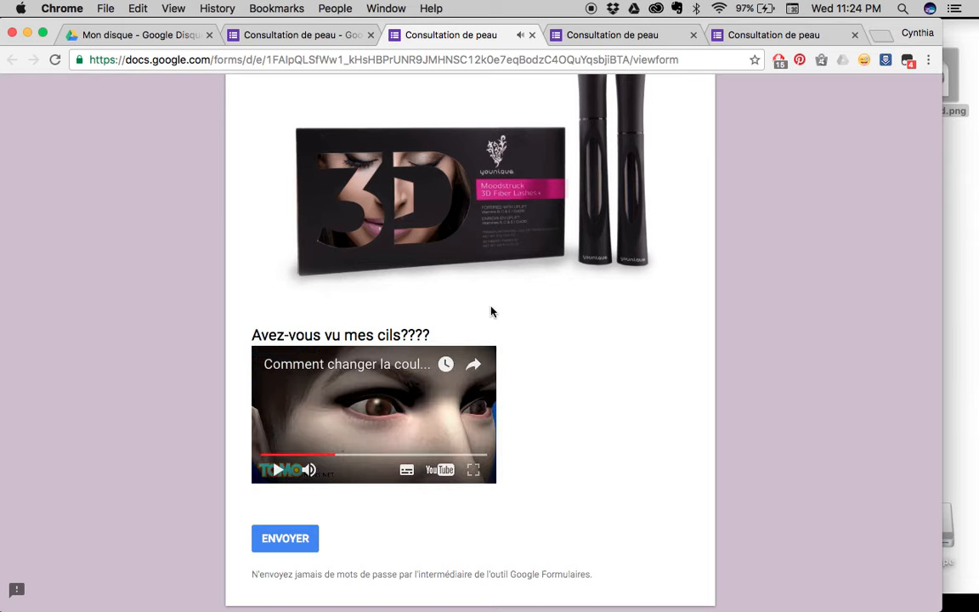
Return to the form editor and add a new section after the "Avez-vous vu mes cils????" video
scroll(491, 312, up, 15)
click(321, 35)
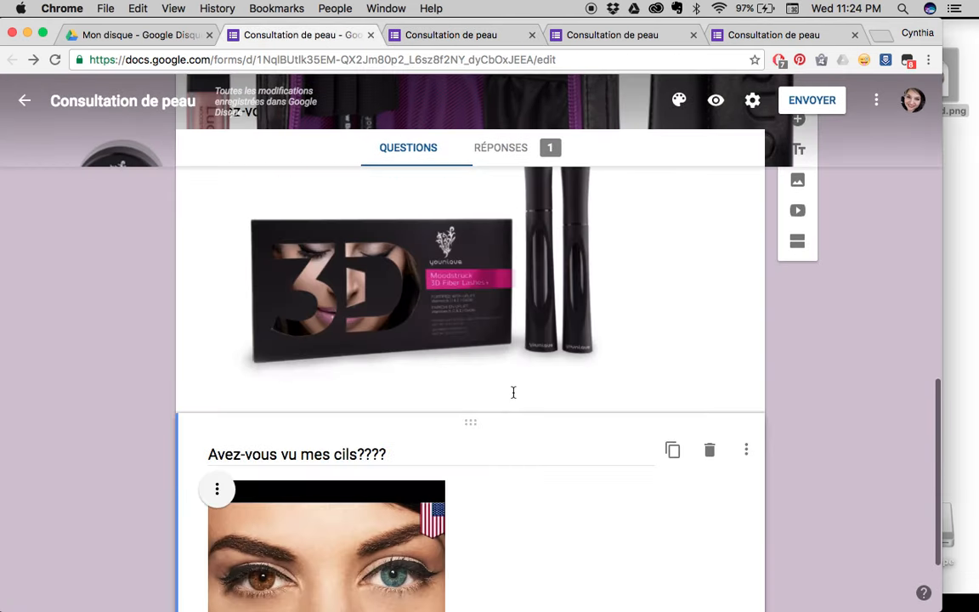
scroll(809, 302, down, 3)
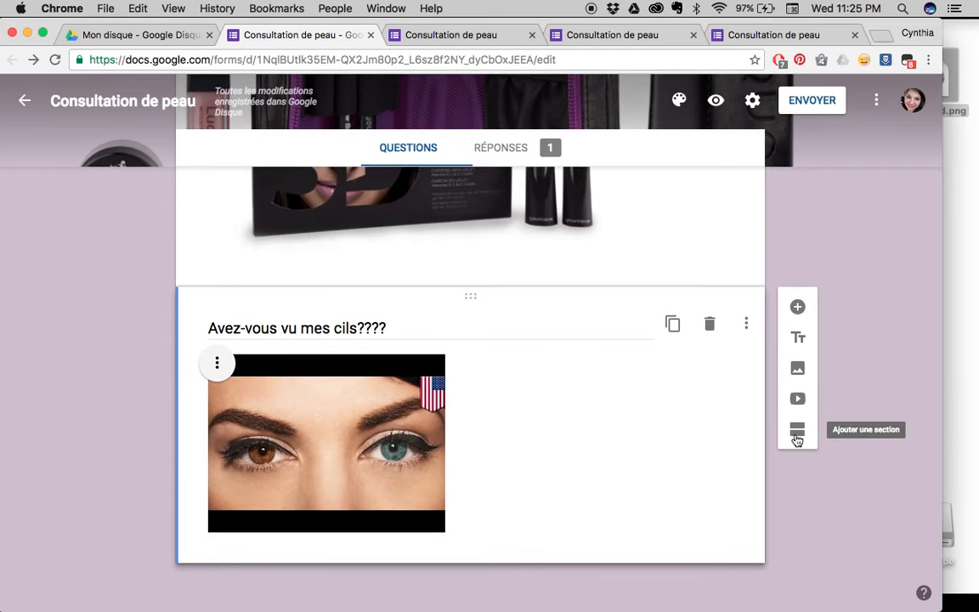
click(798, 435)
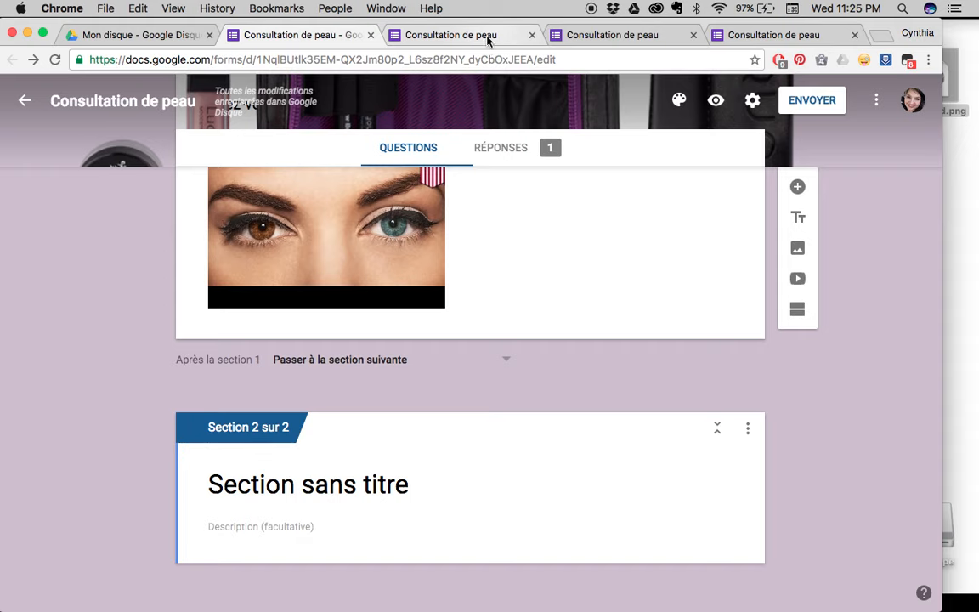
Preview the form and go on from the end of the first page to the new second section
click(716, 101)
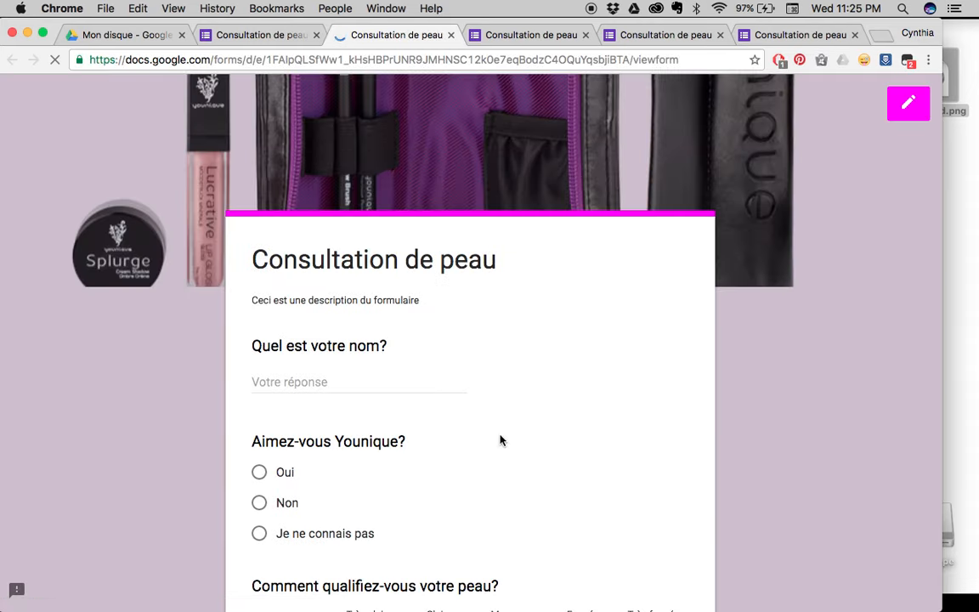
scroll(500, 440, down, 15)
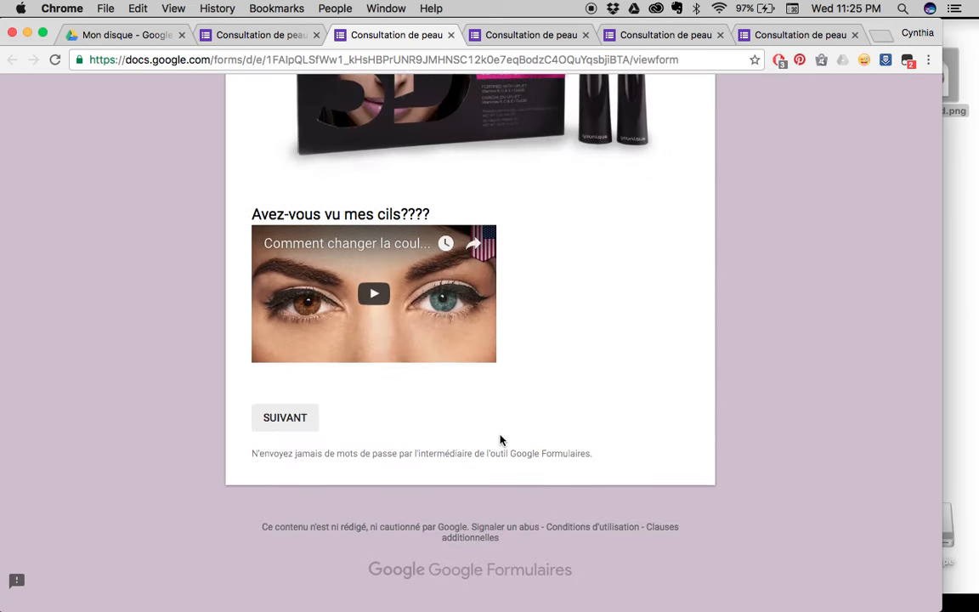
click(286, 428)
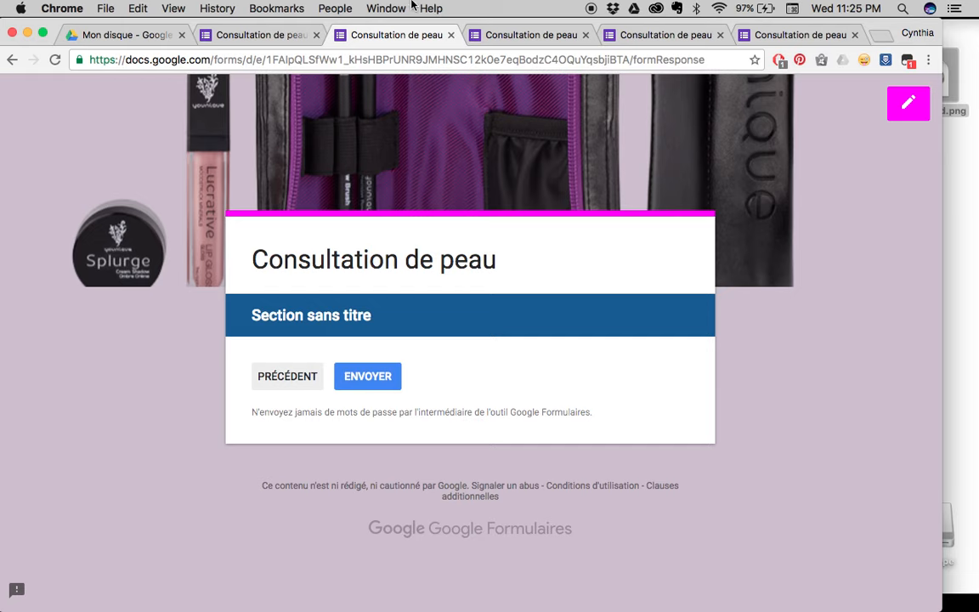
Close all the open form previews, agreeing to leave the site, and keep only the Drive and form editor pages
click(452, 35)
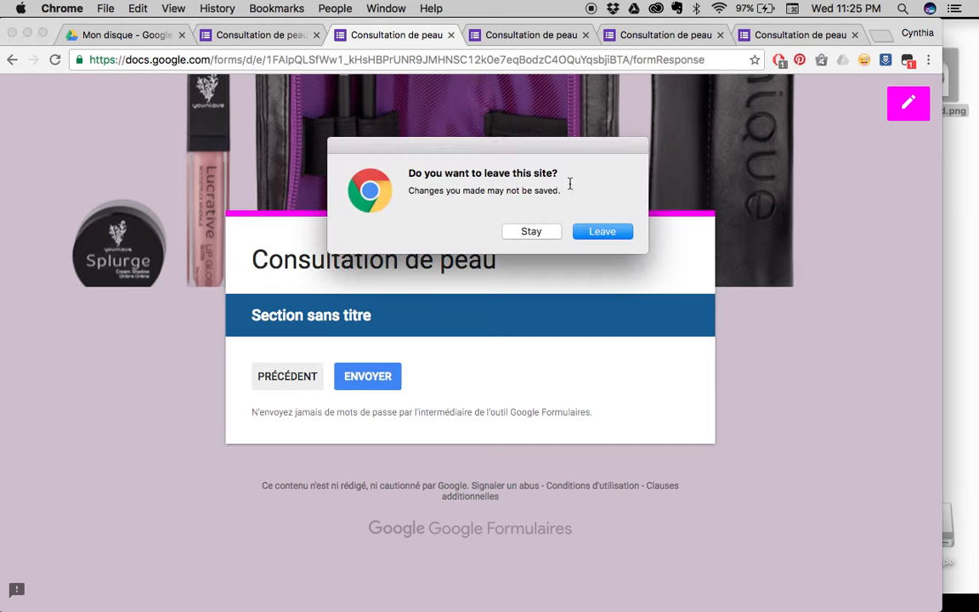
click(605, 235)
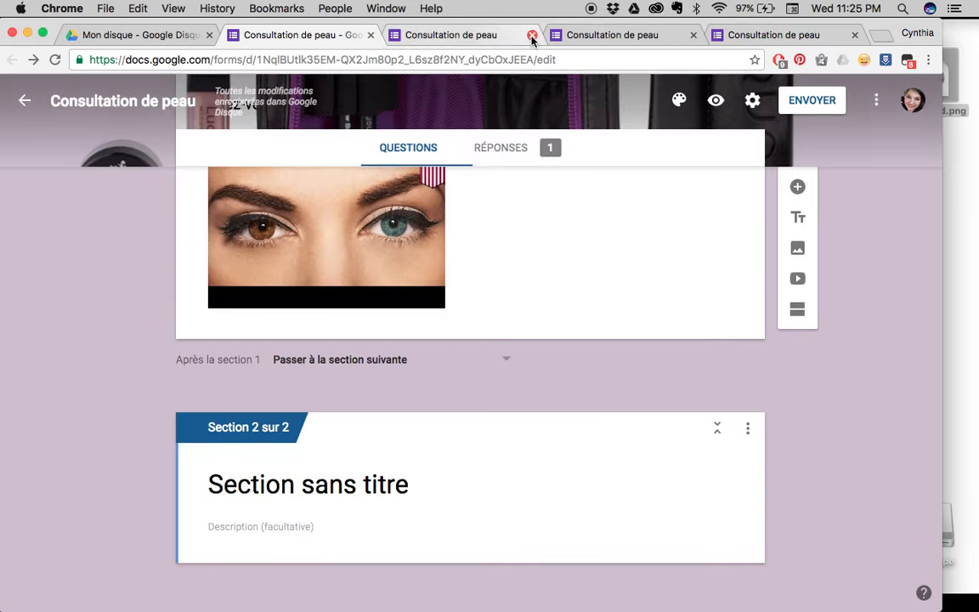
click(533, 36)
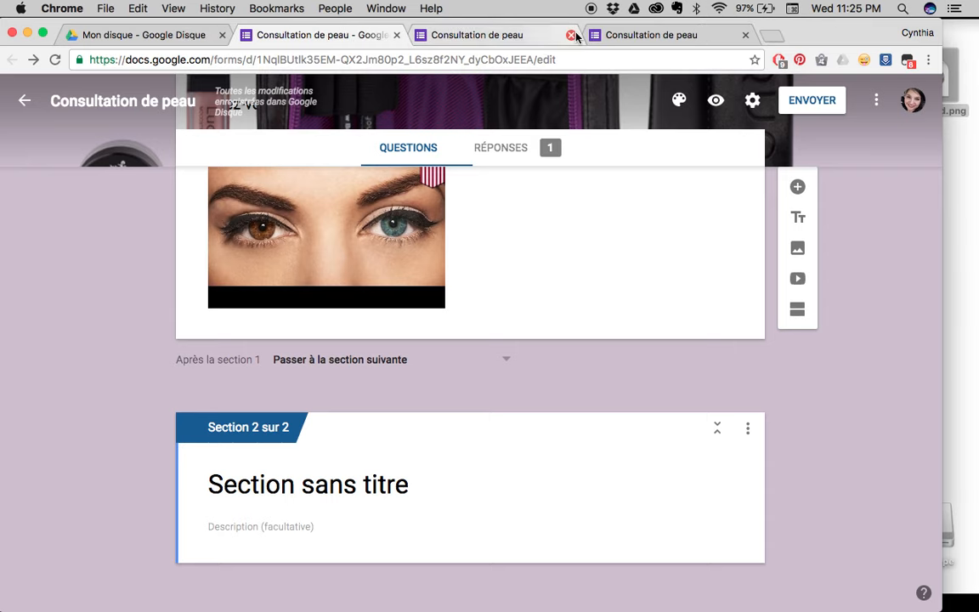
click(571, 35)
click(571, 35)
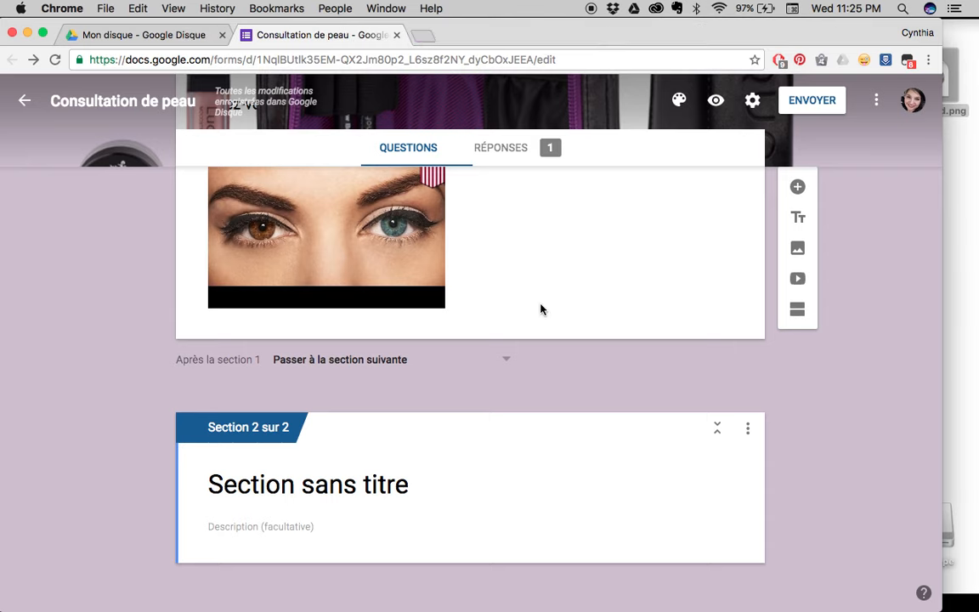
Move the grid question "Comment qualifiez-vous votre peau?" above "Aimez-vous Younique?" and "Quel est votre nom?" so it is the form's first question
scroll(541, 310, up, 15)
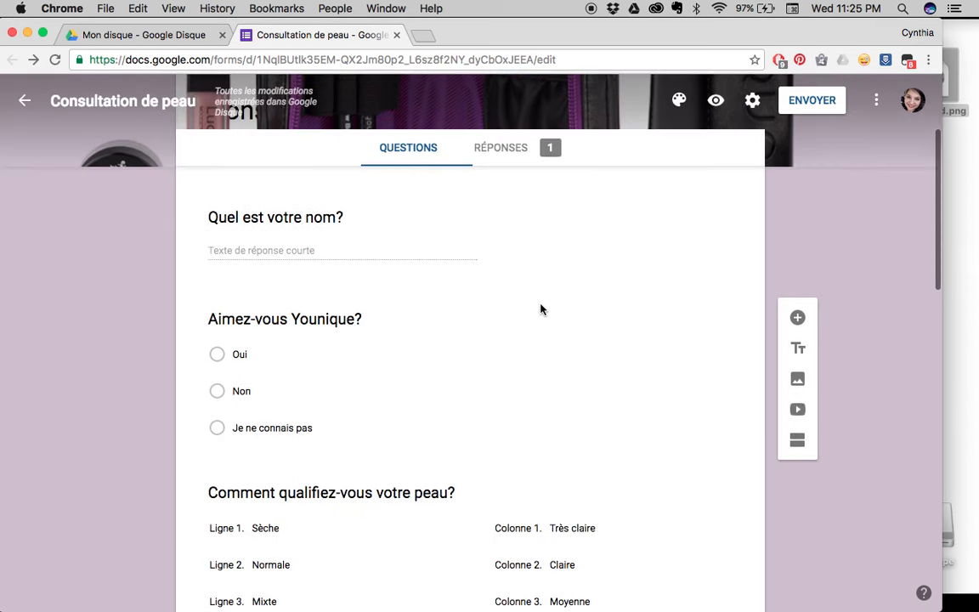
scroll(540, 310, down, 15)
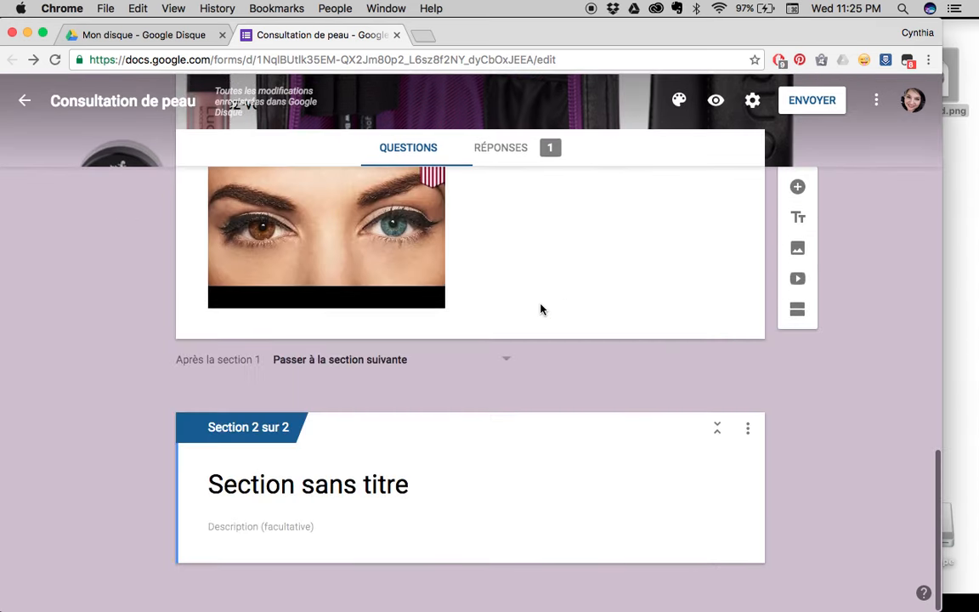
scroll(541, 309, up, 15)
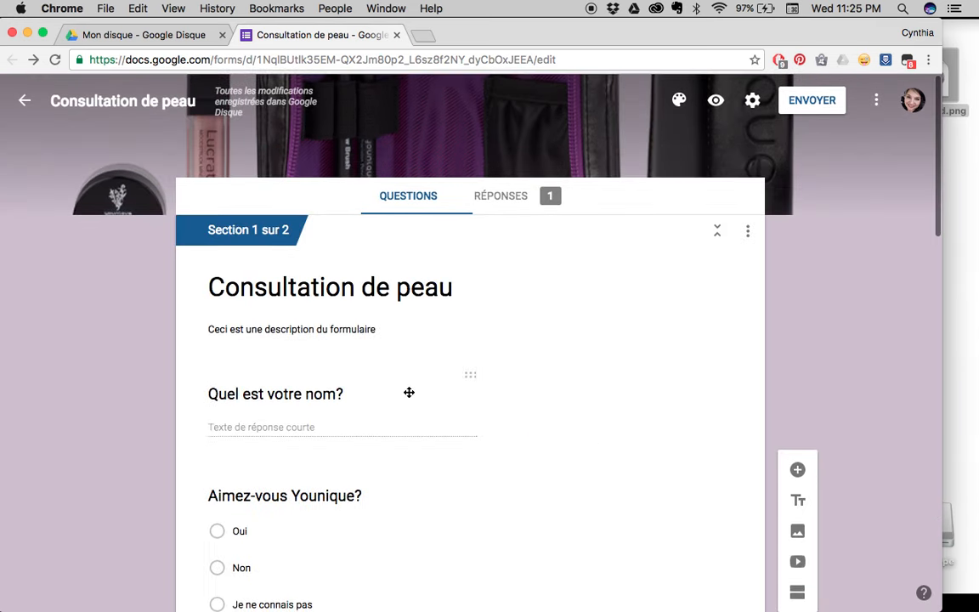
scroll(480, 481, down, 1)
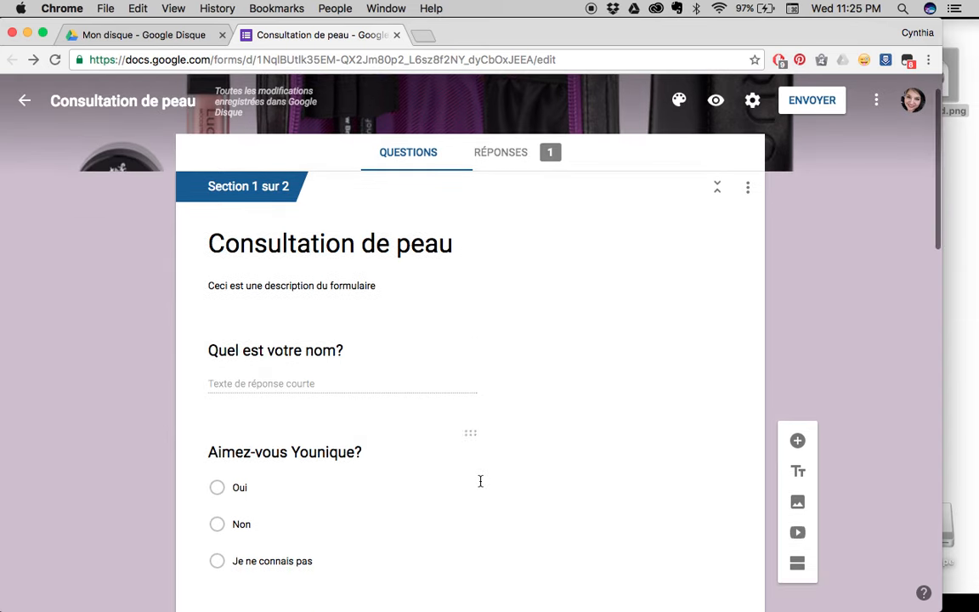
scroll(481, 481, down, 5)
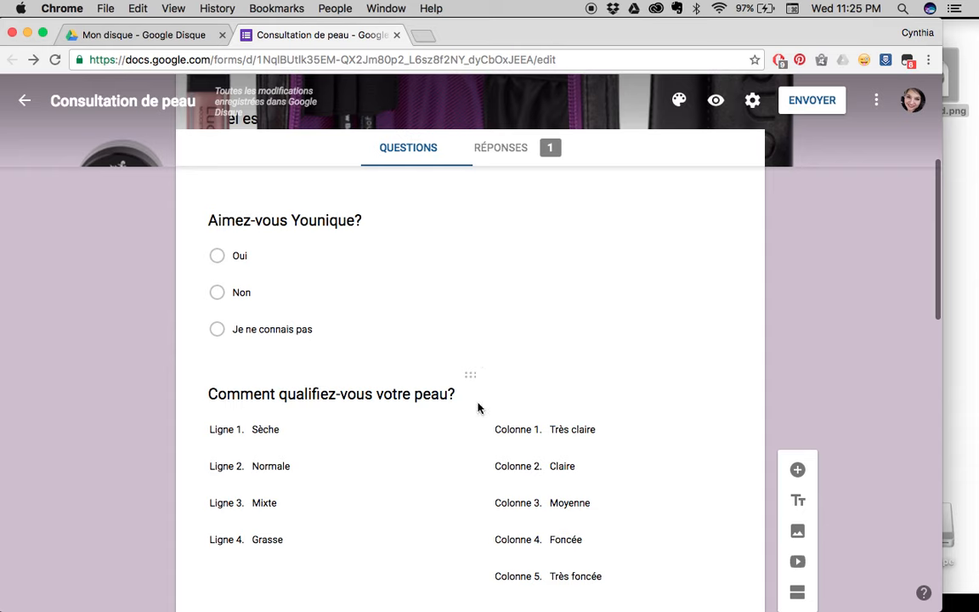
click(470, 374)
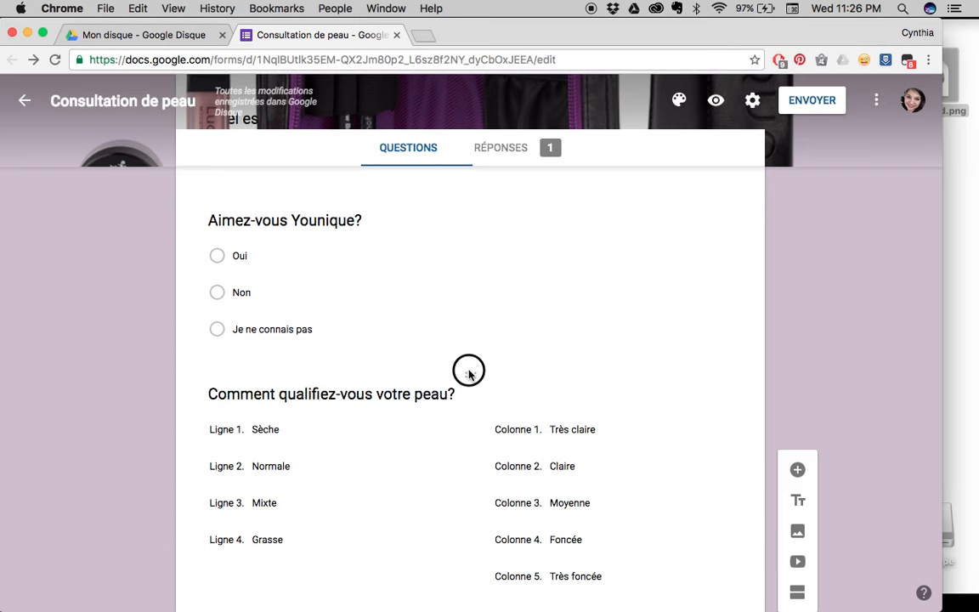
drag(469, 374, 472, 216)
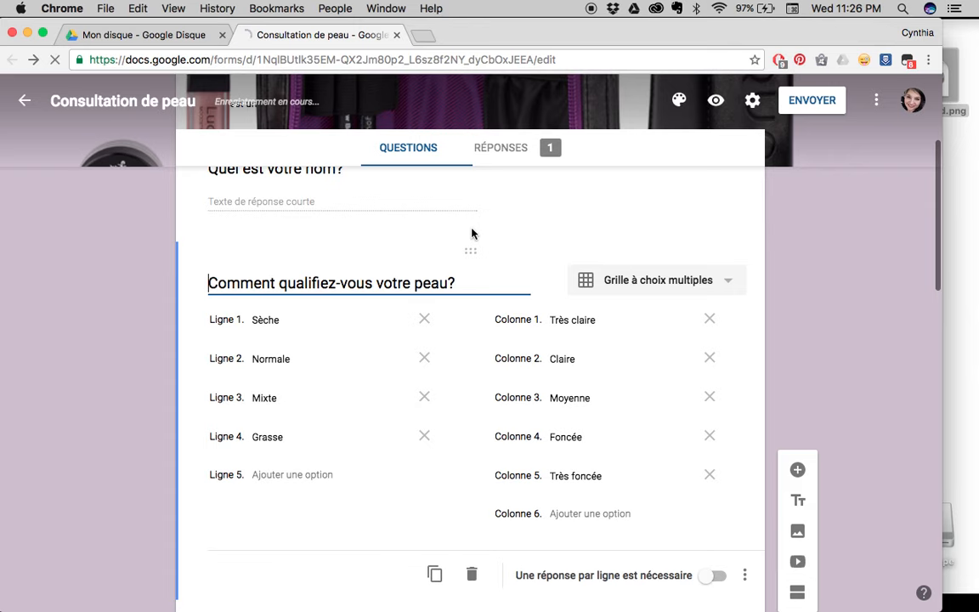
click(475, 250)
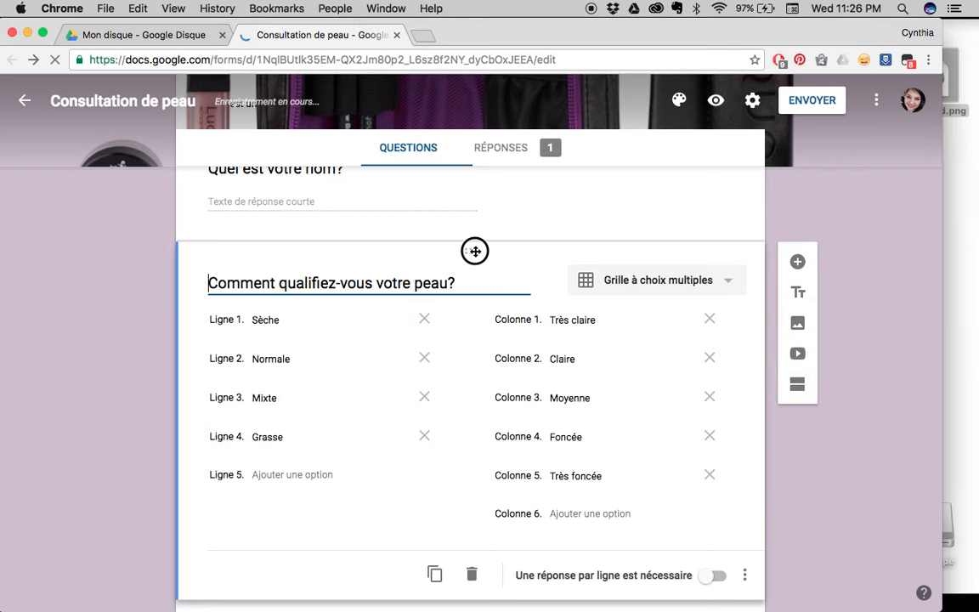
drag(475, 250, 472, 175)
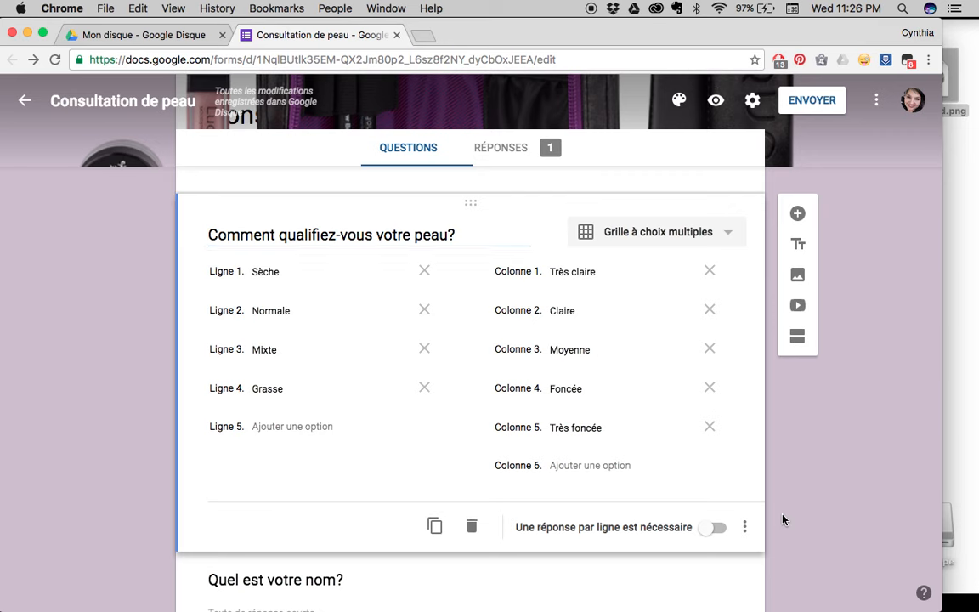
scroll(784, 520, up, 3)
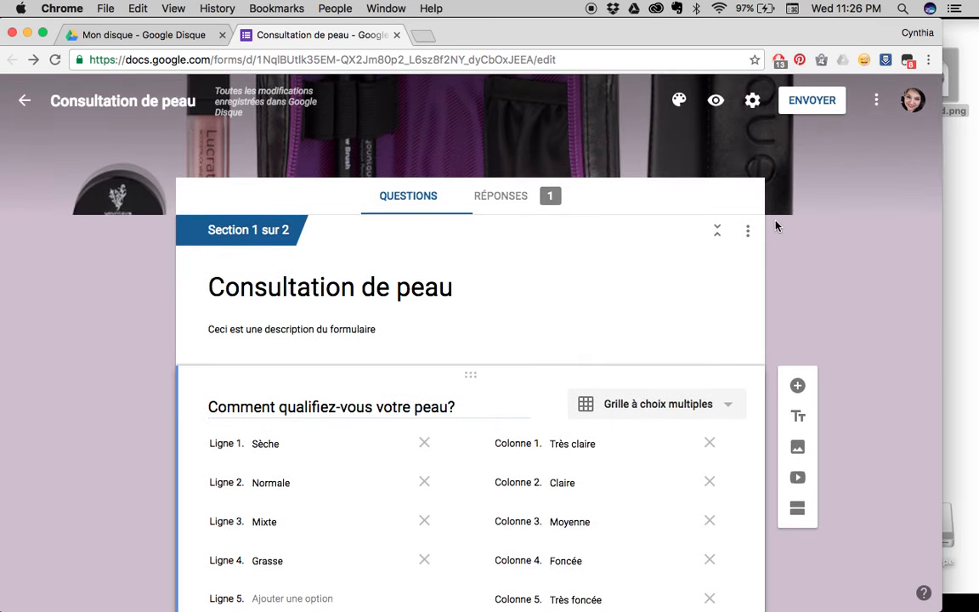
Review the form's general and presentation settings, including the confirmation message field, and save the settings
click(753, 101)
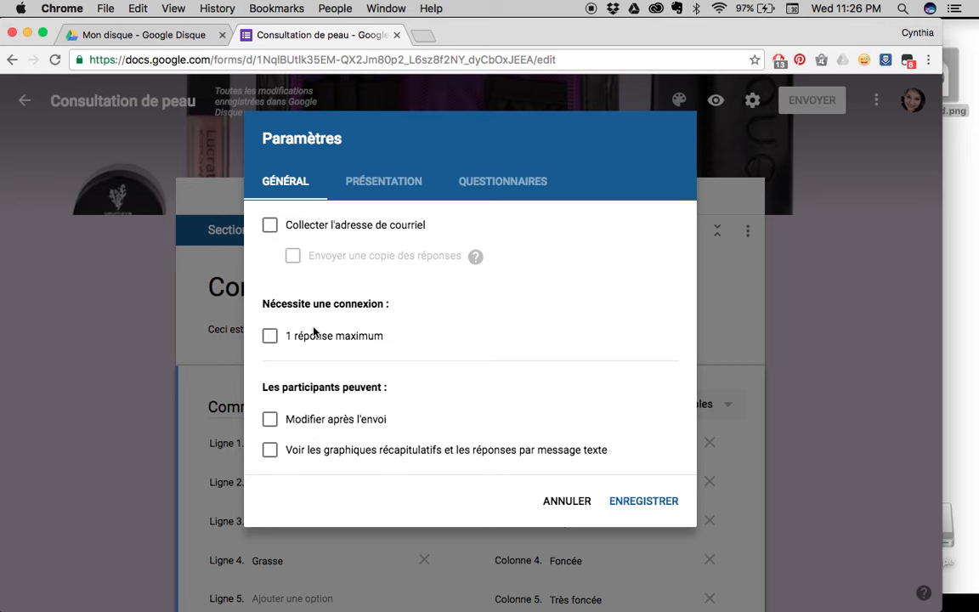
click(411, 180)
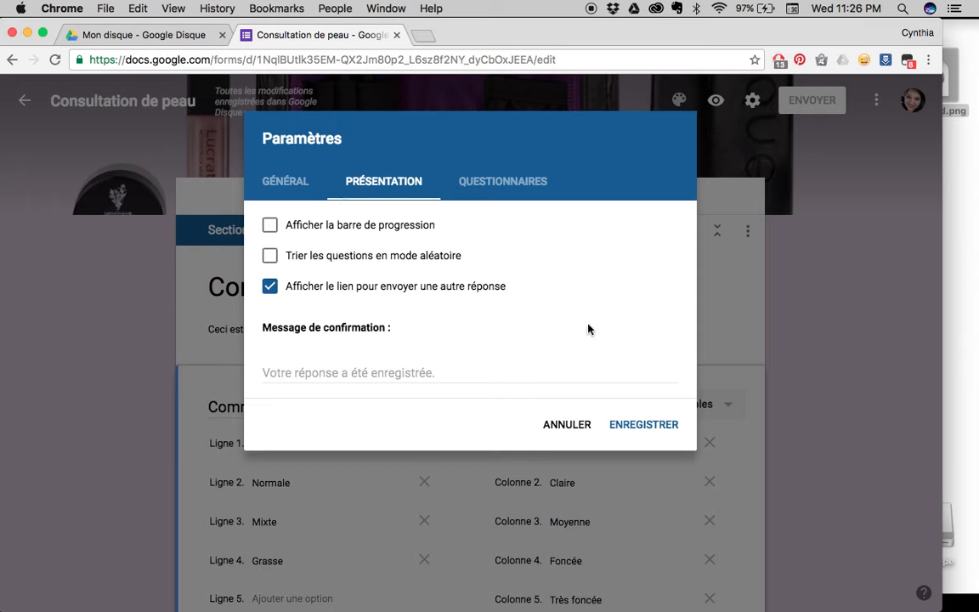
click(286, 374)
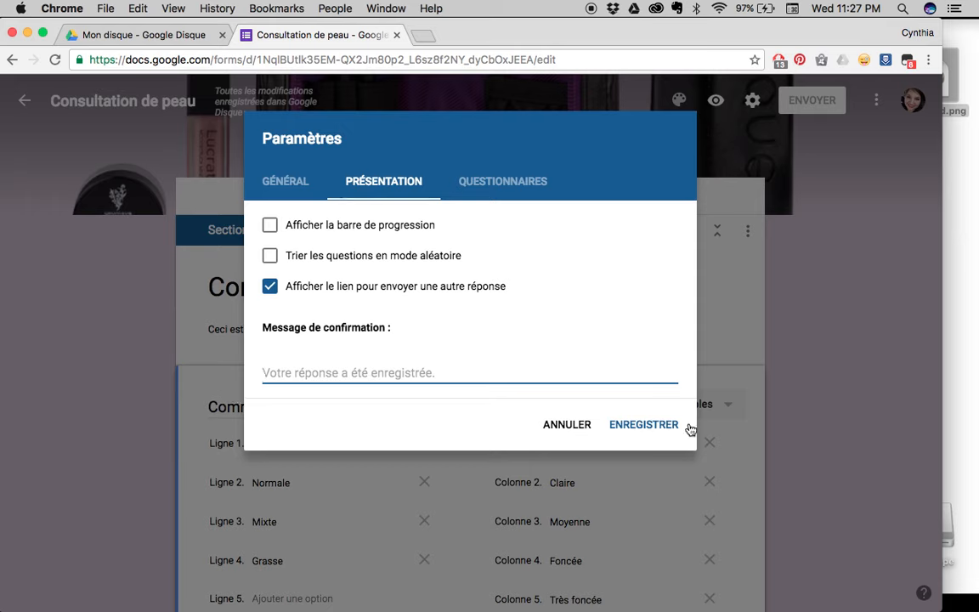
click(661, 426)
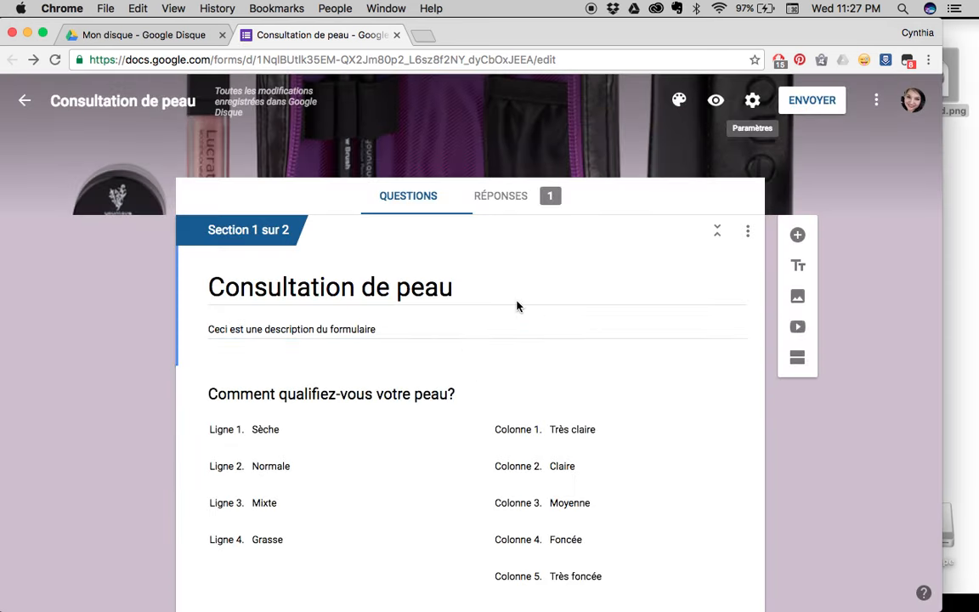
Open the form's sending options, choose sharing by link, and shorten the URL
click(815, 104)
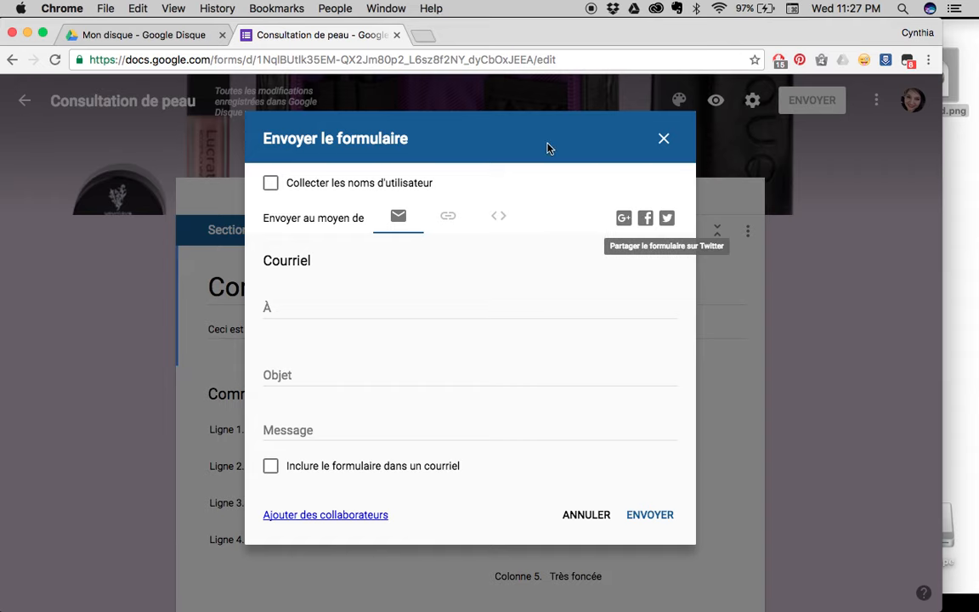
click(448, 220)
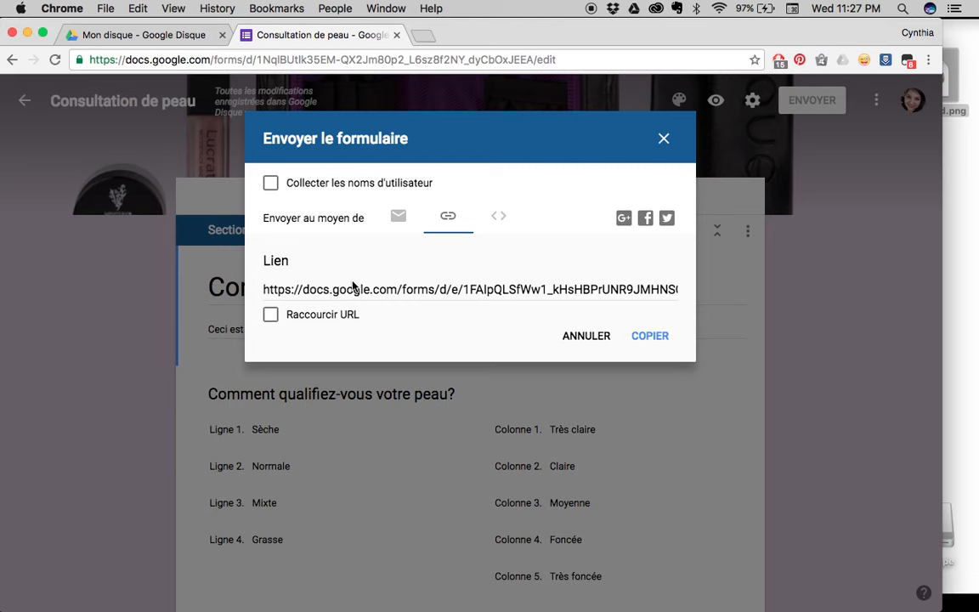
click(272, 317)
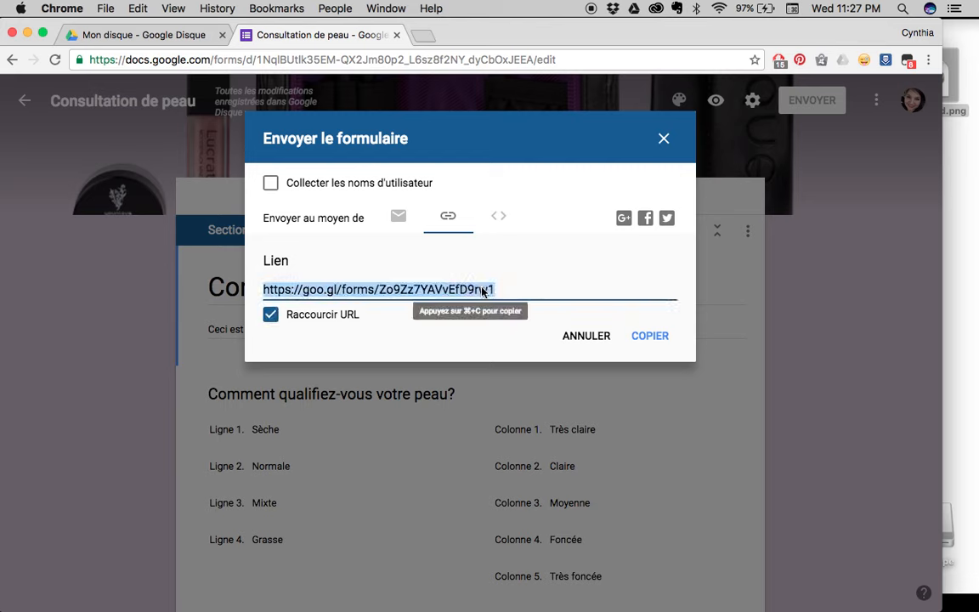
Copy the shortened form link, dismiss the sending options, and load the link in a new browser page
key(super+c)
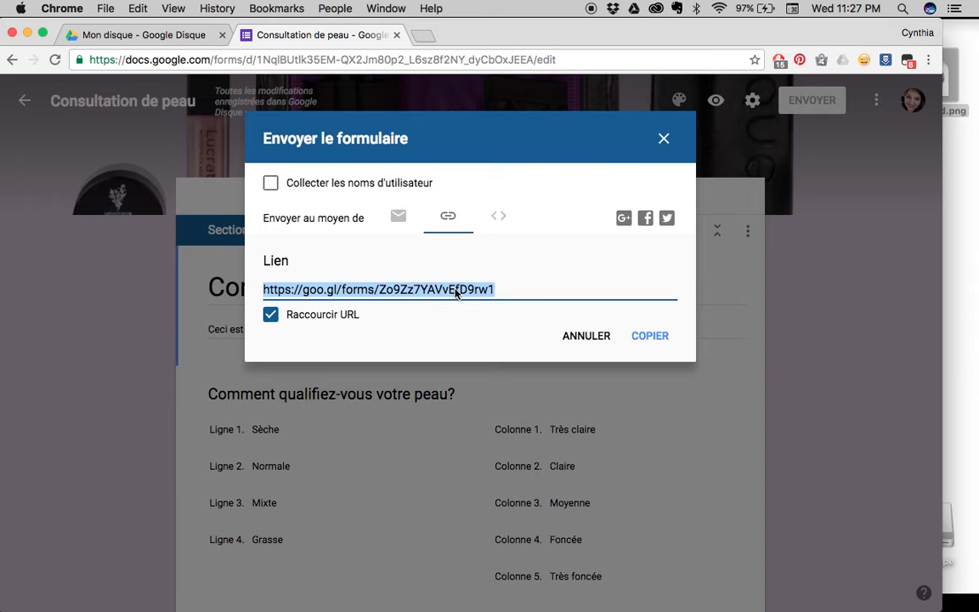
click(588, 334)
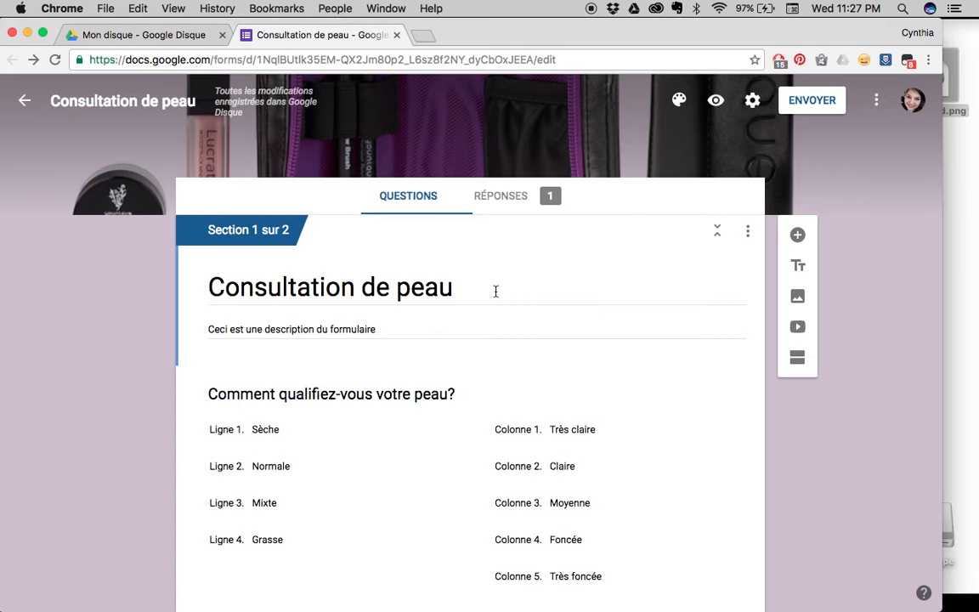
click(423, 38)
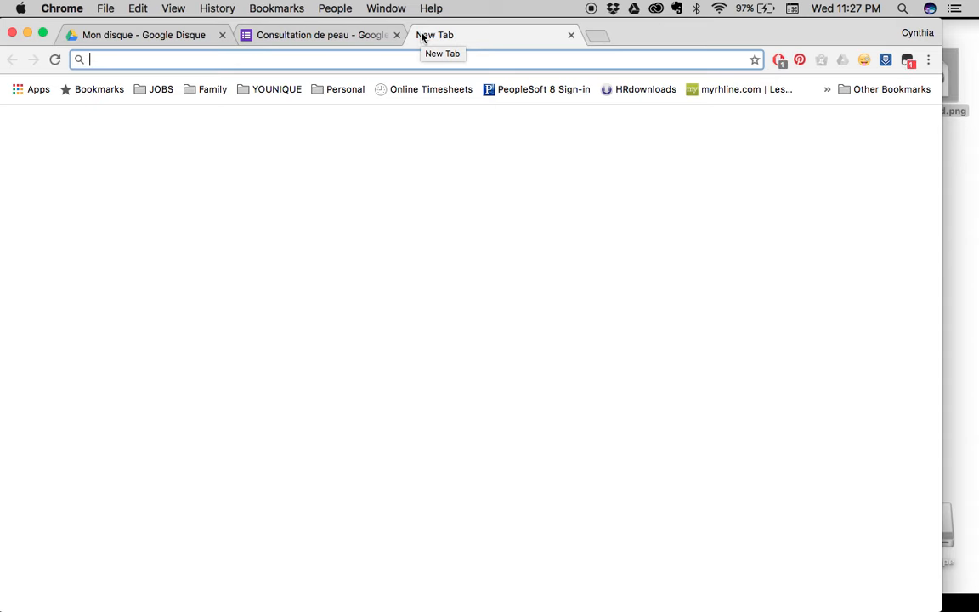
key(super+v)
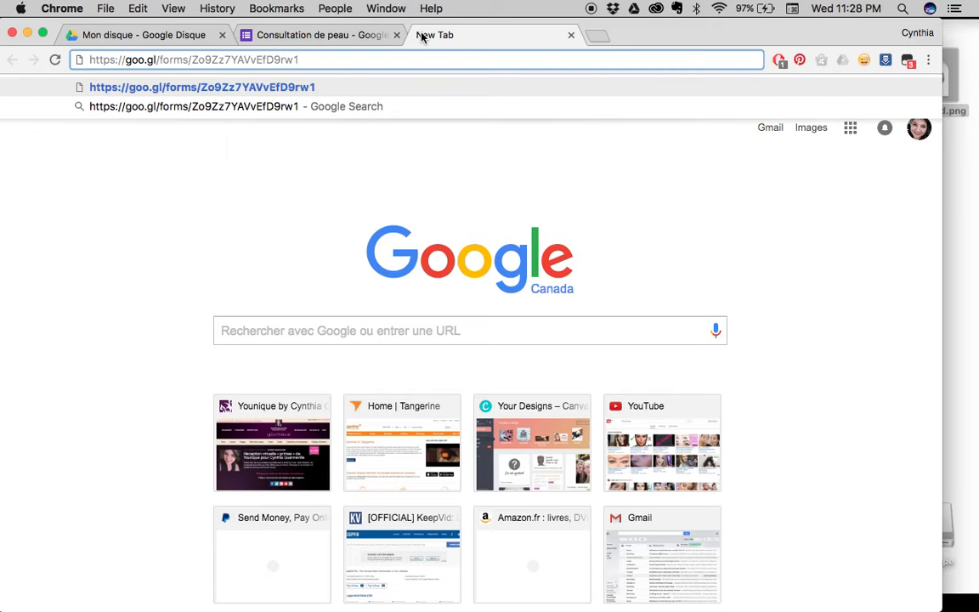
key(Return)
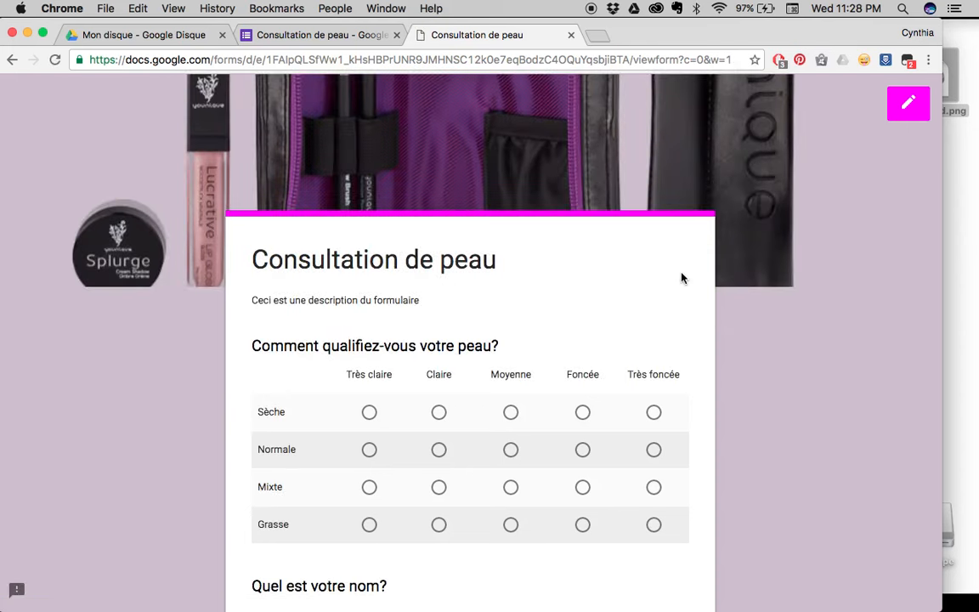
Answer the live form with Foncée for Normale skin, "hihi" as the name, and Oui for "Aimez-vous Younique?"
scroll(523, 446, down, 3)
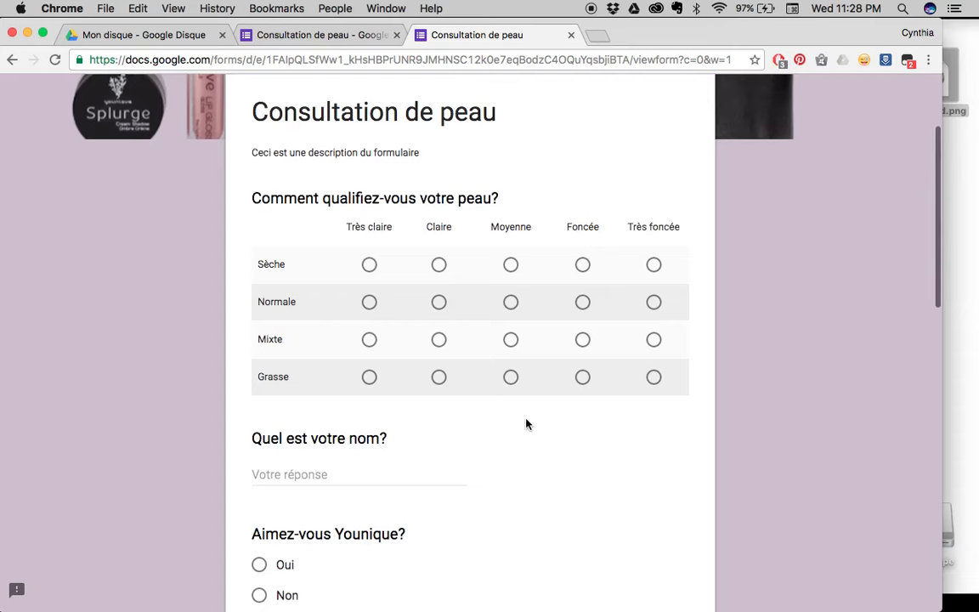
click(582, 303)
scroll(529, 308, down, 4)
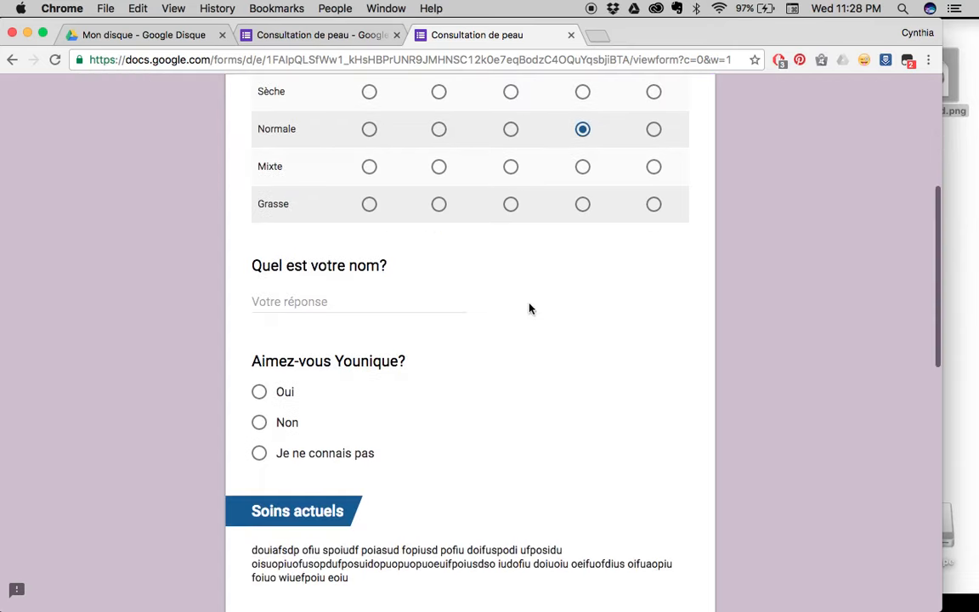
click(368, 305)
text(hihi)
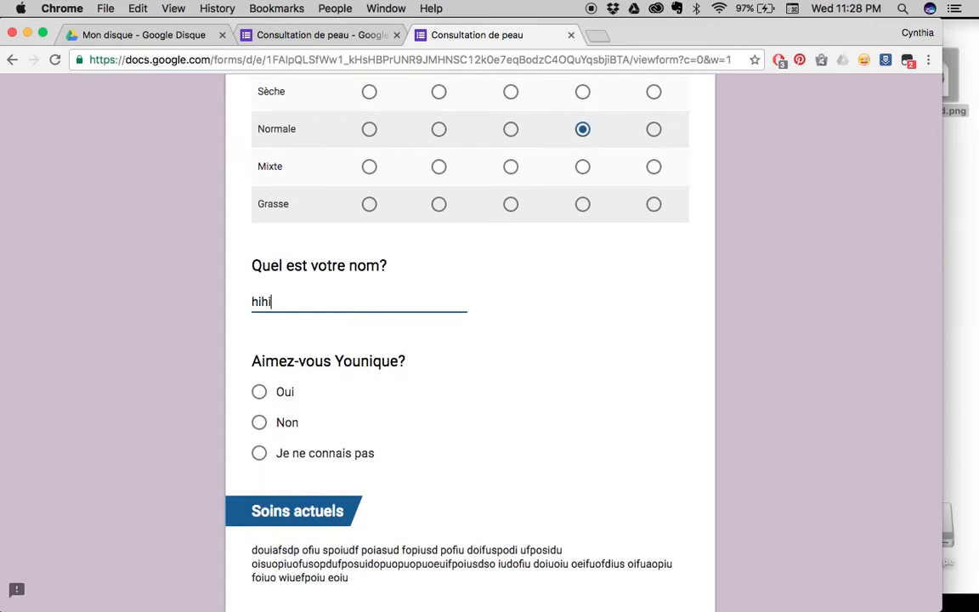
click(258, 399)
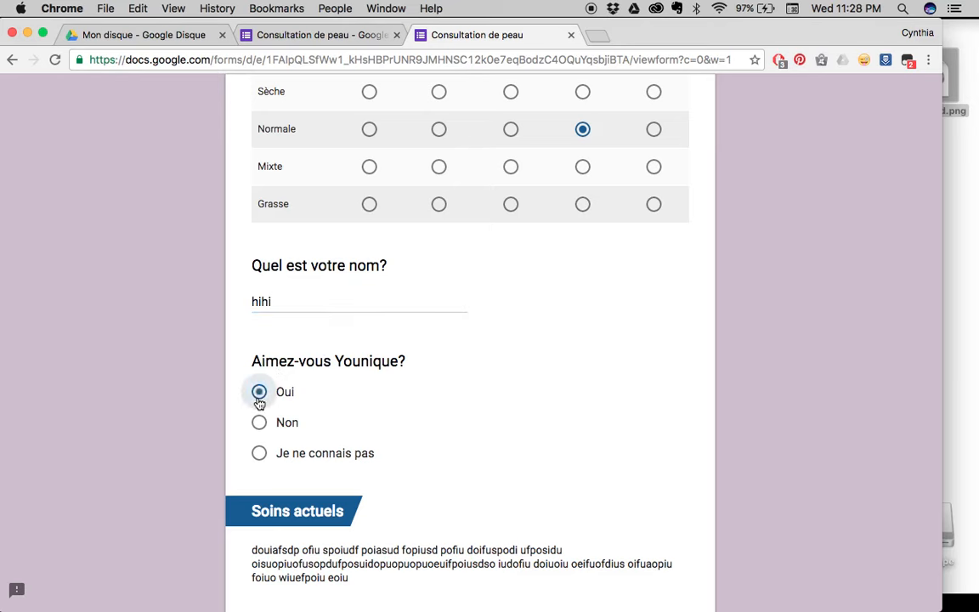
Continue to the form's last section and submit the test response
scroll(259, 399, down, 12)
scroll(258, 403, down, 4)
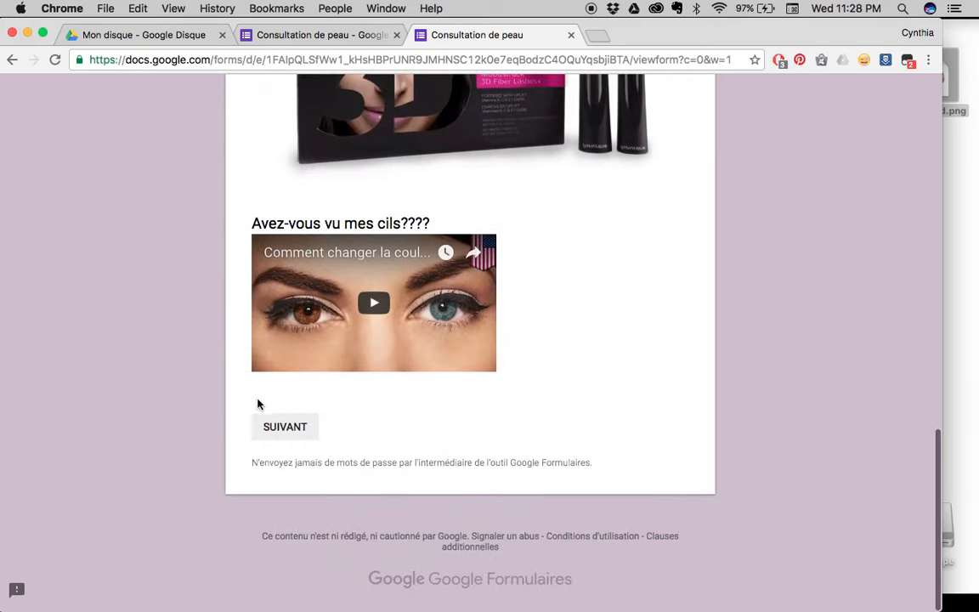
click(275, 427)
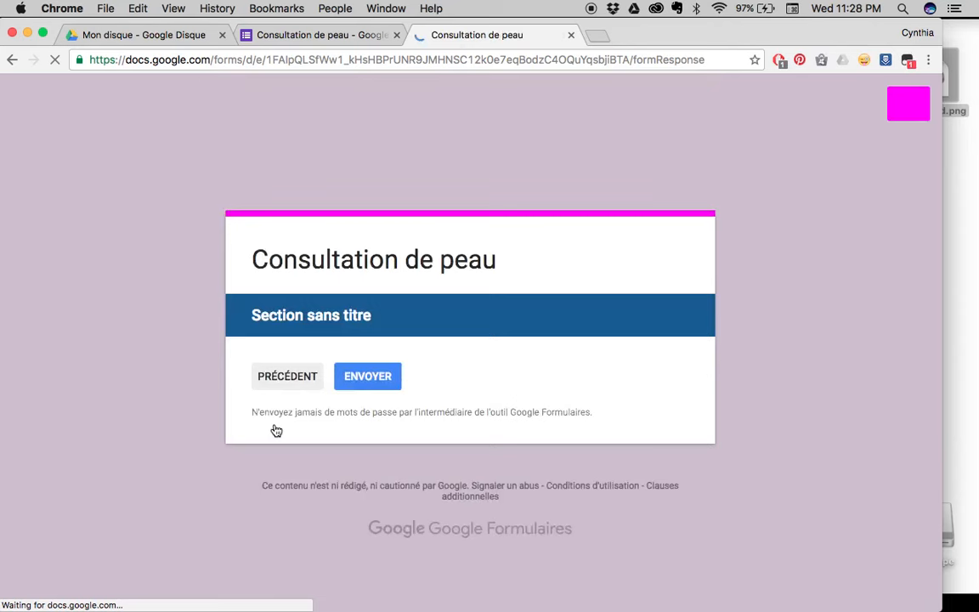
click(361, 377)
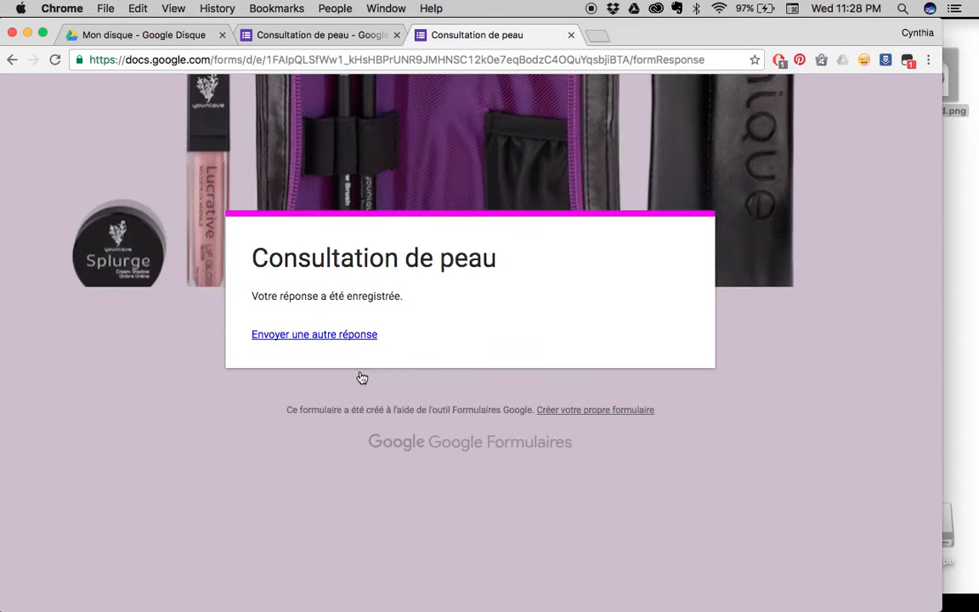
Return to the form editor and review the summary charts of the responses for each question
click(328, 35)
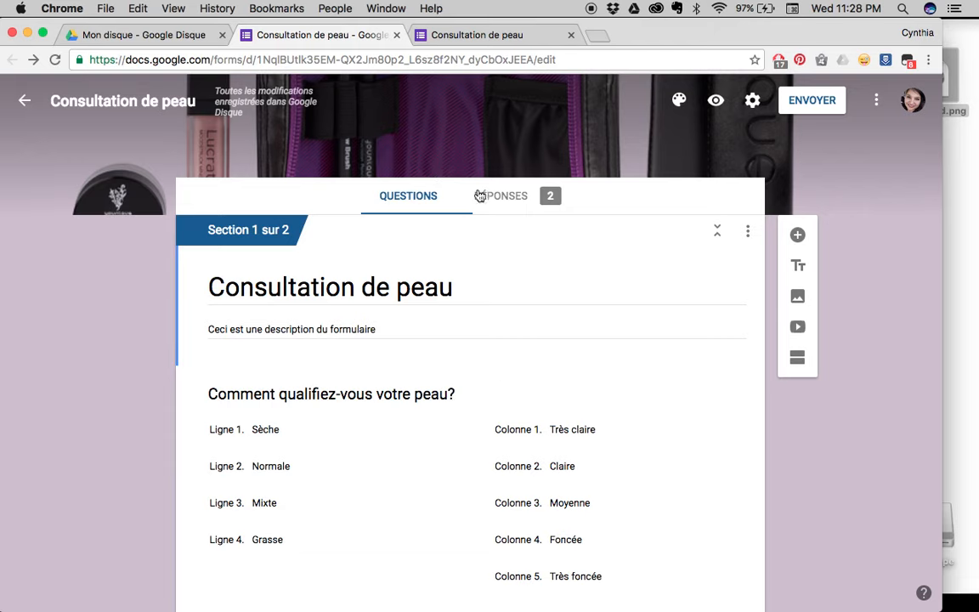
click(509, 199)
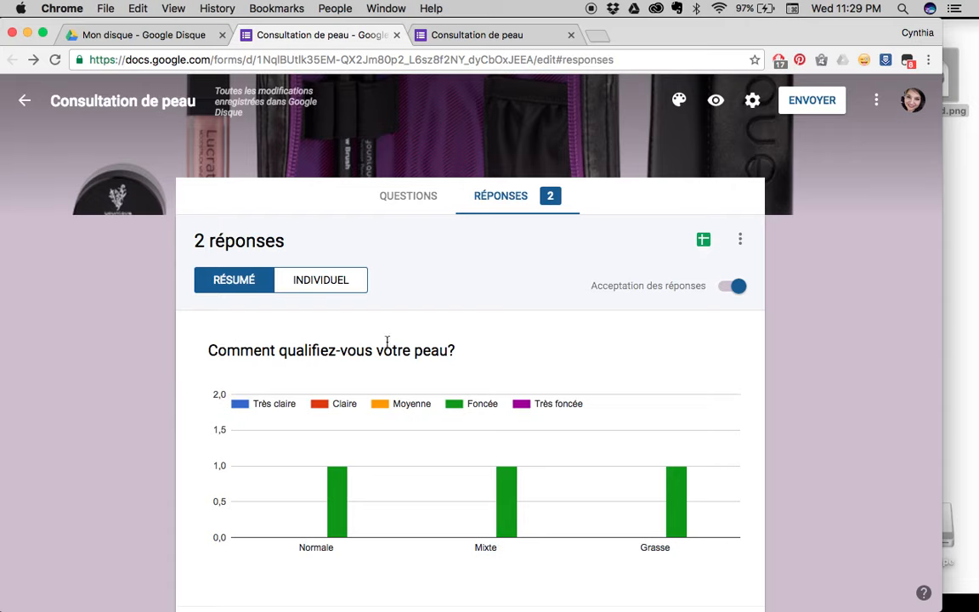
scroll(347, 341, down, 3)
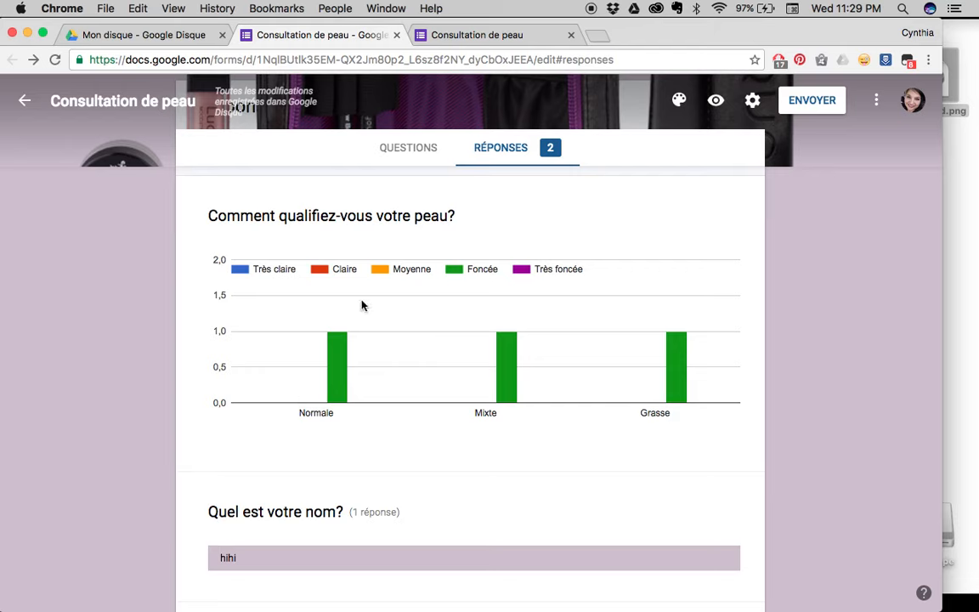
mouse_move(337, 393)
scroll(493, 501, down, 5)
scroll(493, 501, up, 3)
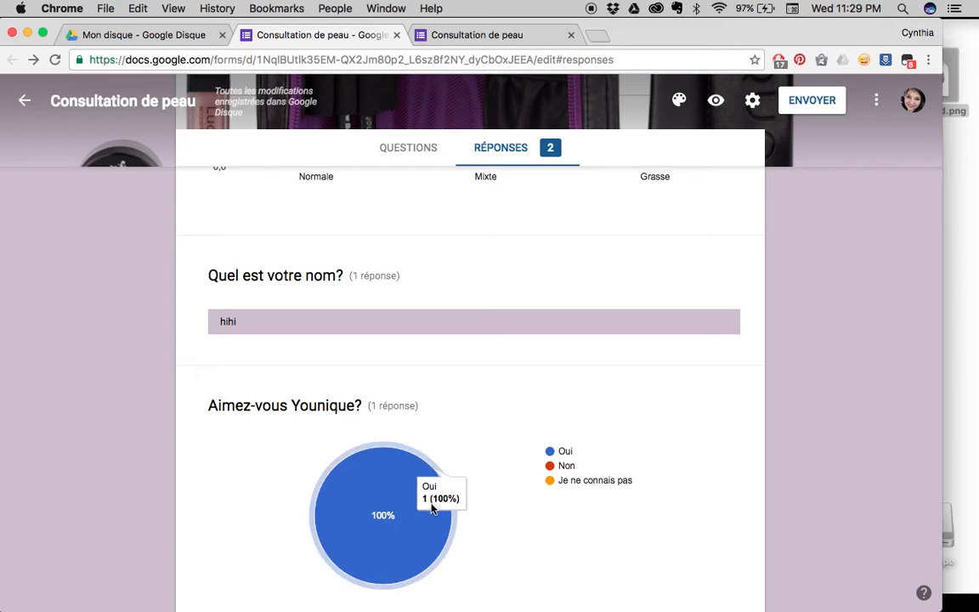
scroll(502, 531, down, 3)
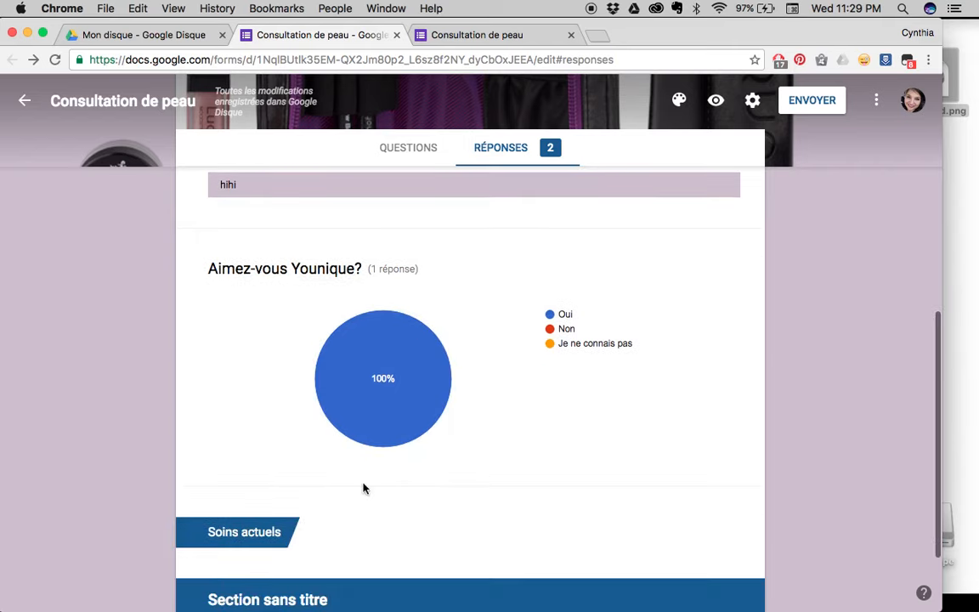
scroll(502, 380, down, 3)
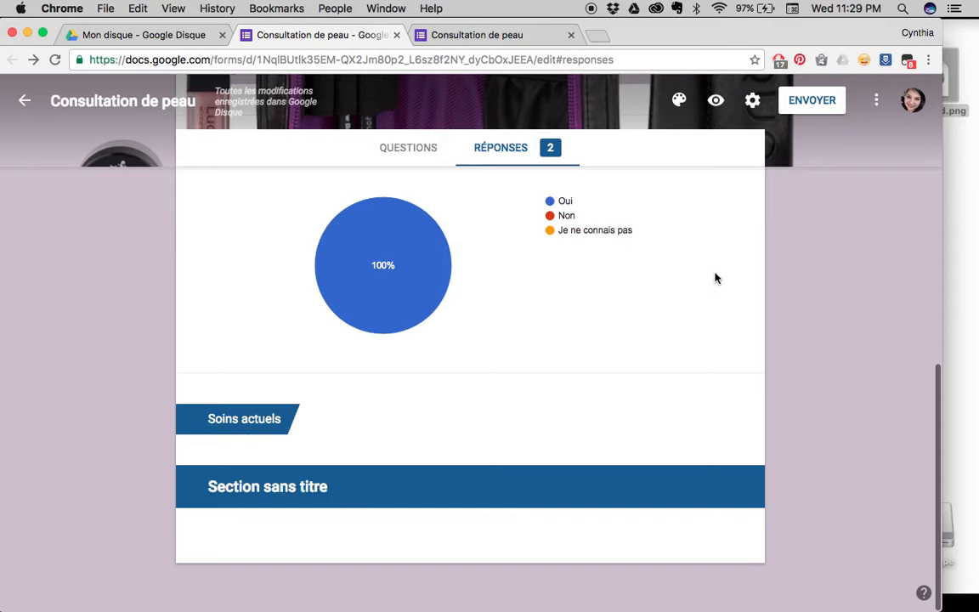
scroll(715, 278, up, 10)
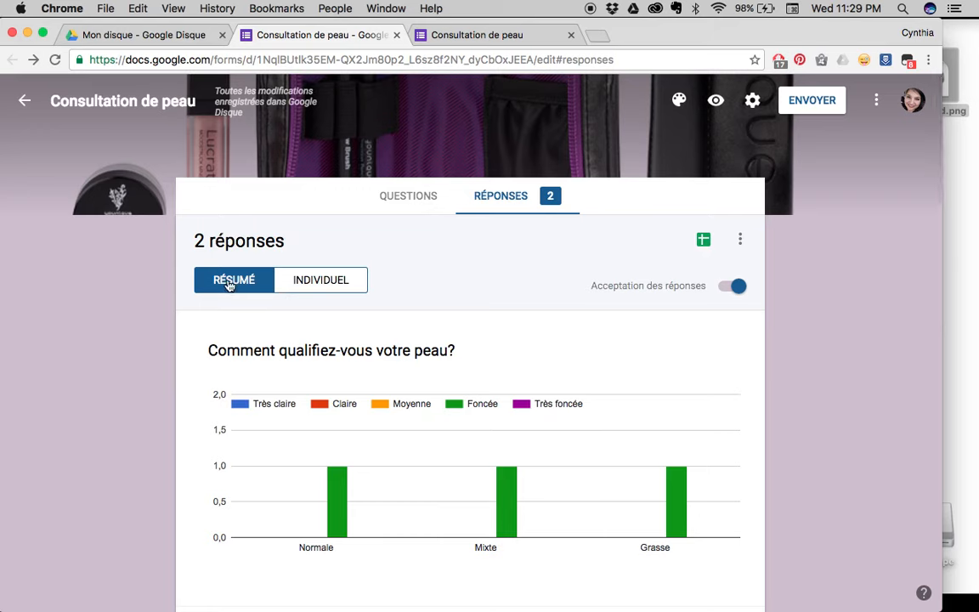
Examine the individual responses one by one, reading the answers of the first and the second submission
click(318, 289)
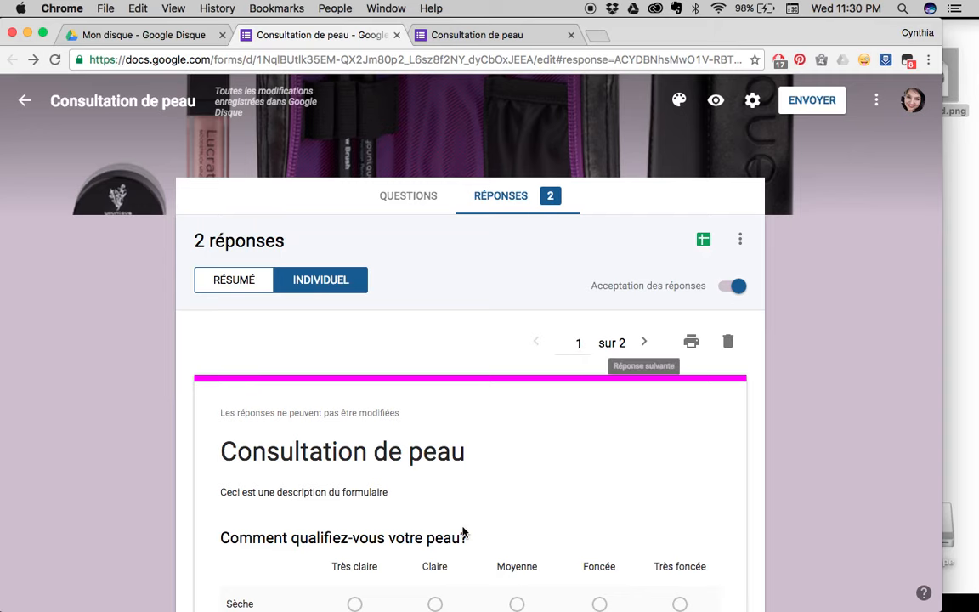
scroll(463, 532, down, 5)
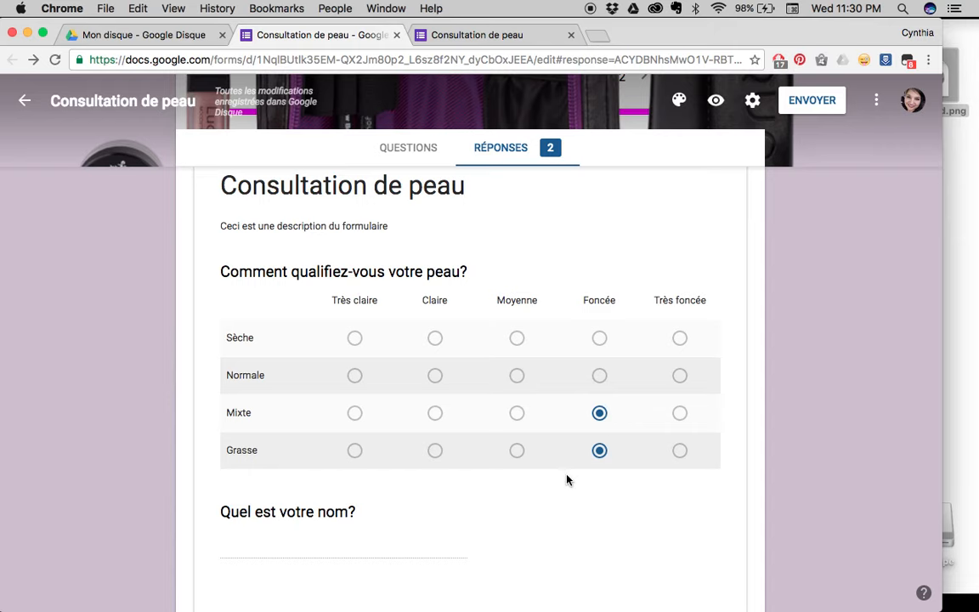
scroll(568, 481, down, 3)
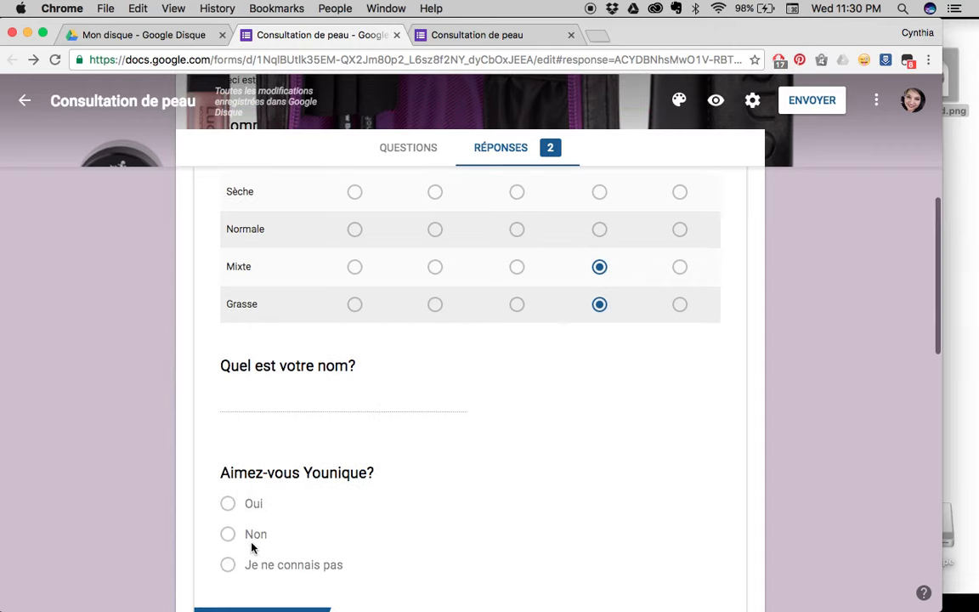
scroll(253, 547, down, 10)
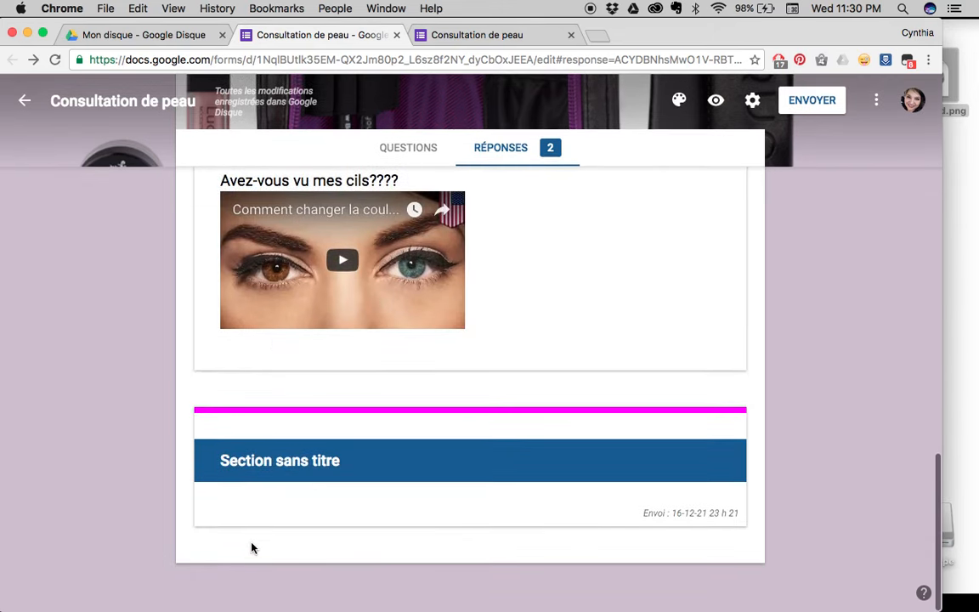
scroll(253, 548, up, 15)
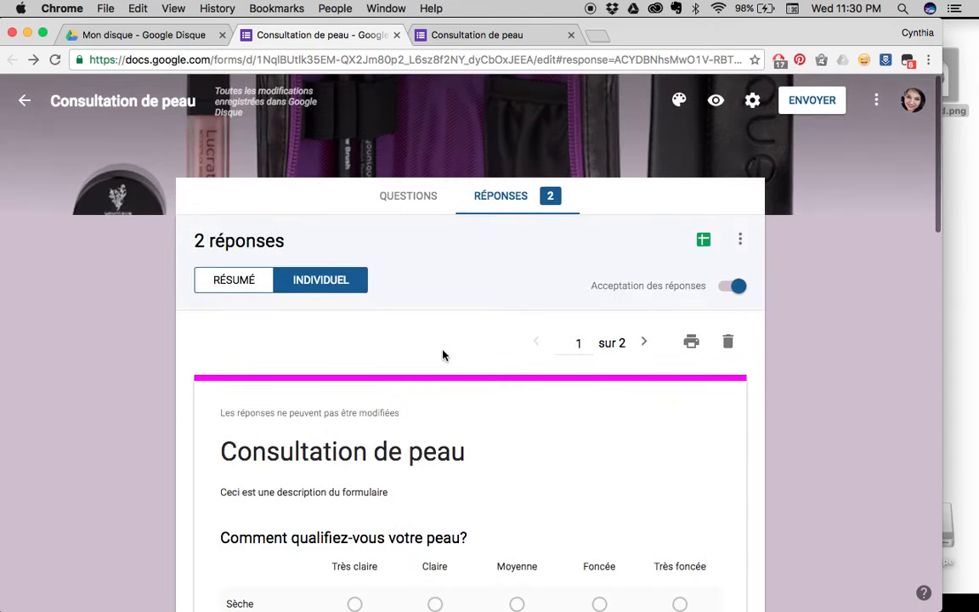
click(645, 342)
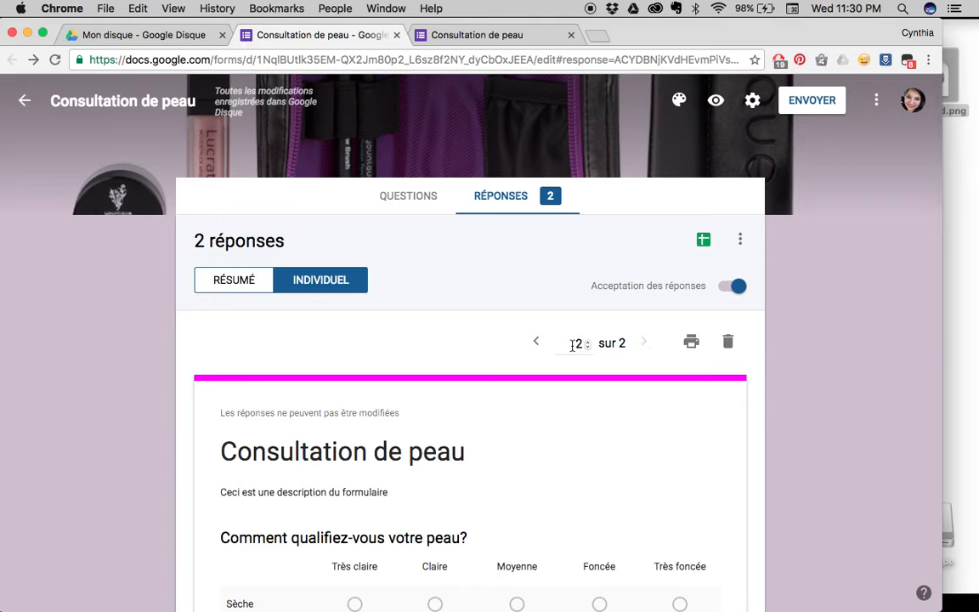
scroll(577, 397, down, 1)
scroll(578, 398, down, 5)
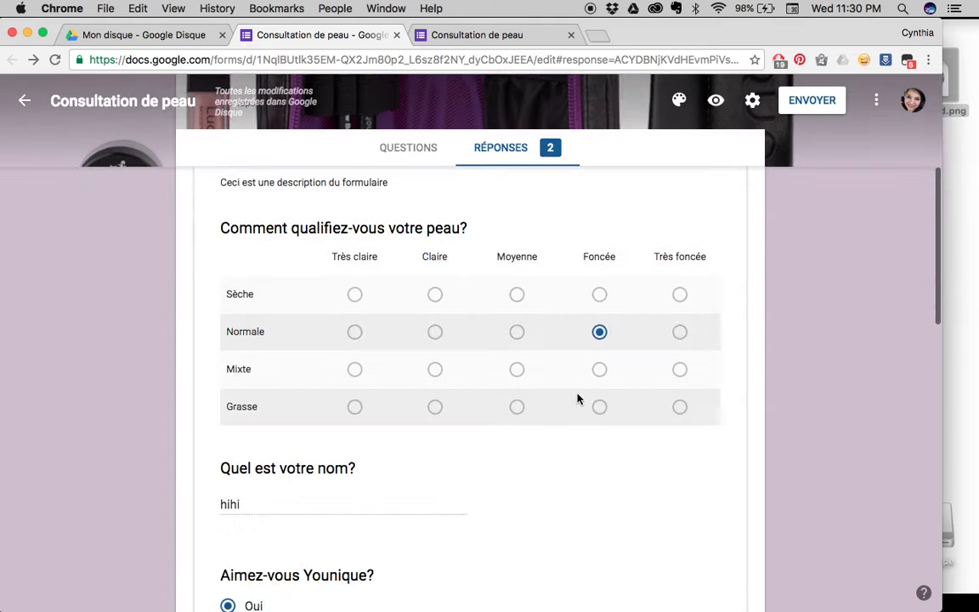
scroll(576, 459, down, 3)
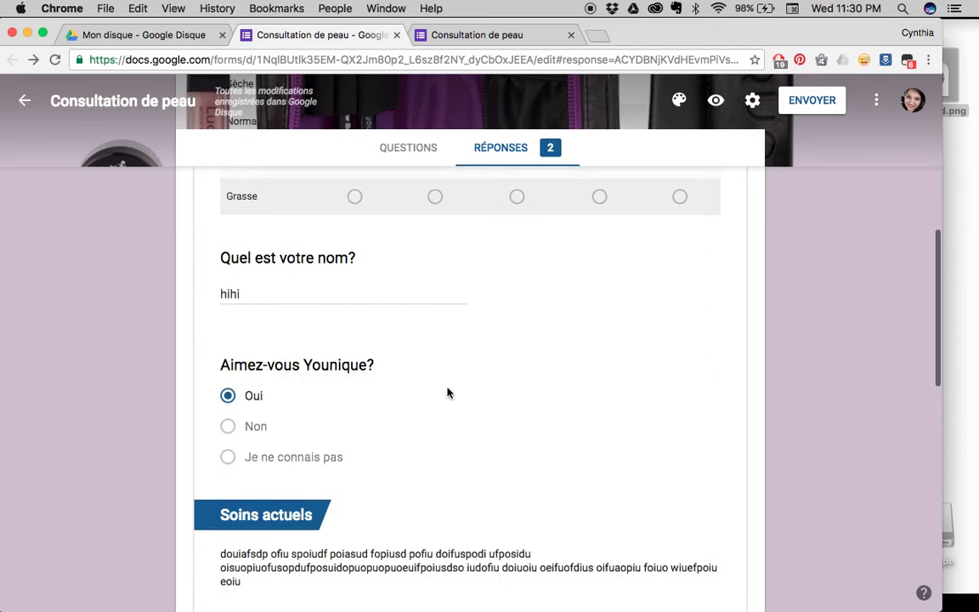
scroll(422, 534, down, 5)
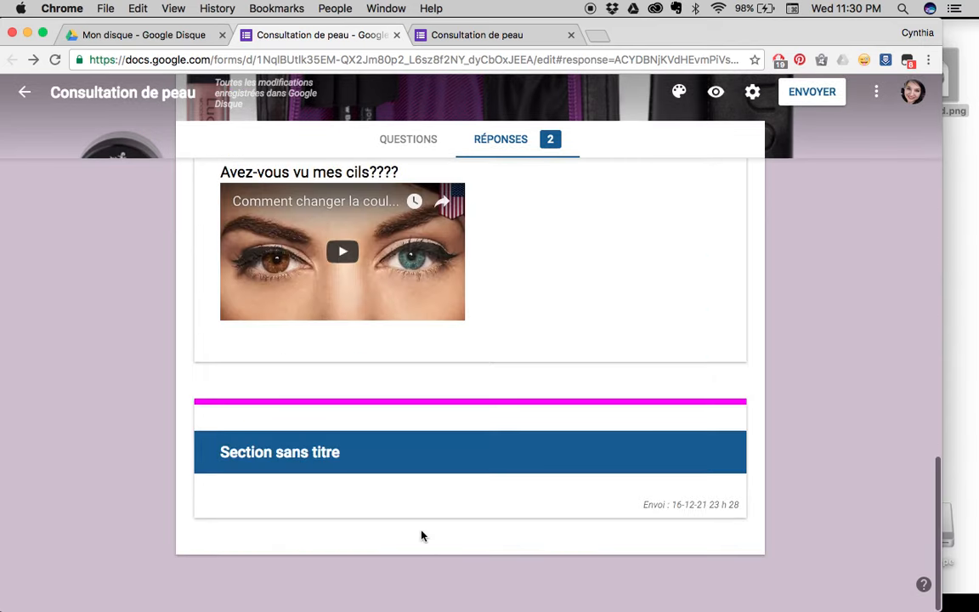
scroll(422, 549, up, 15)
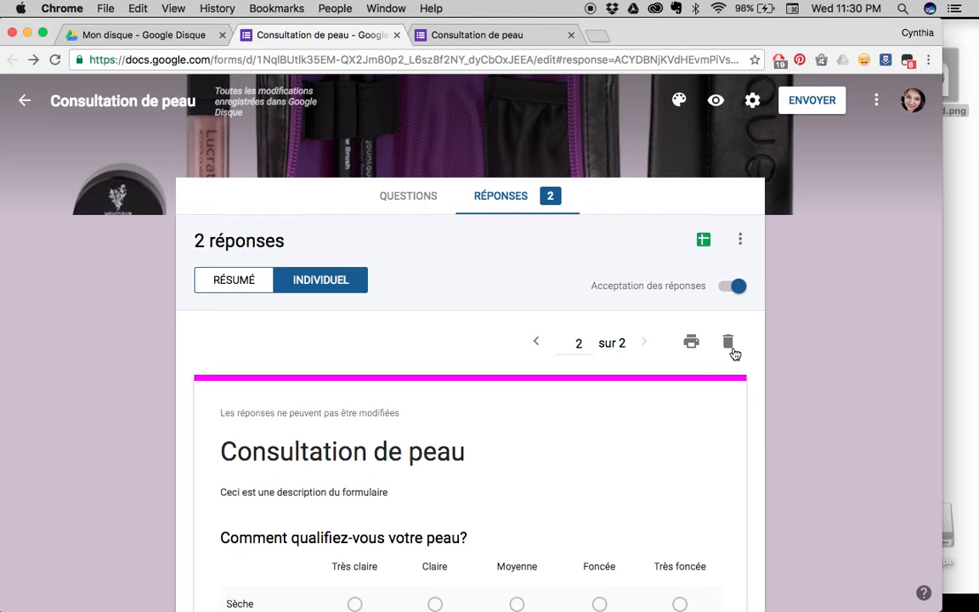
Stop the form from accepting responses, and check the live form by trying to send another response
click(735, 289)
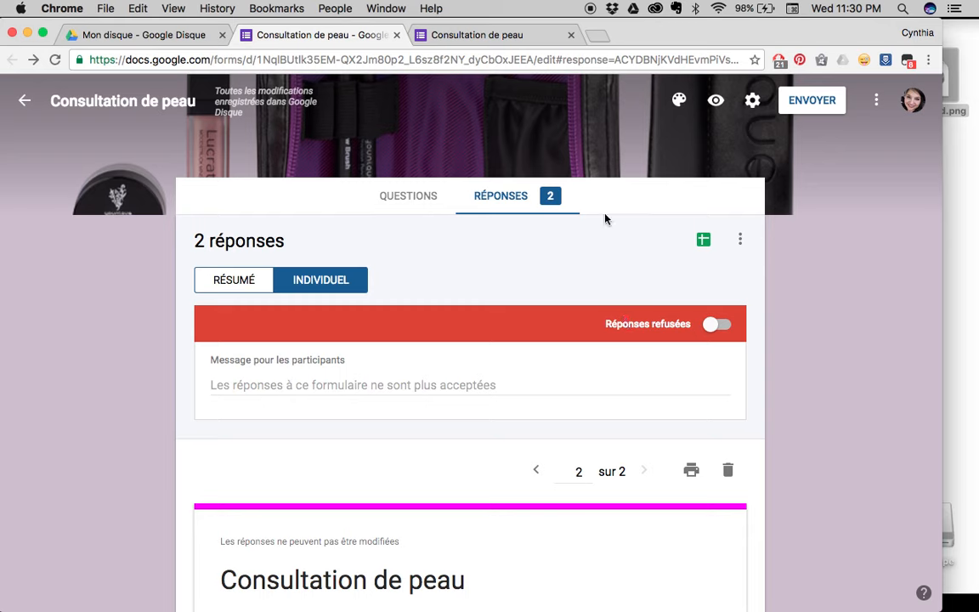
click(510, 37)
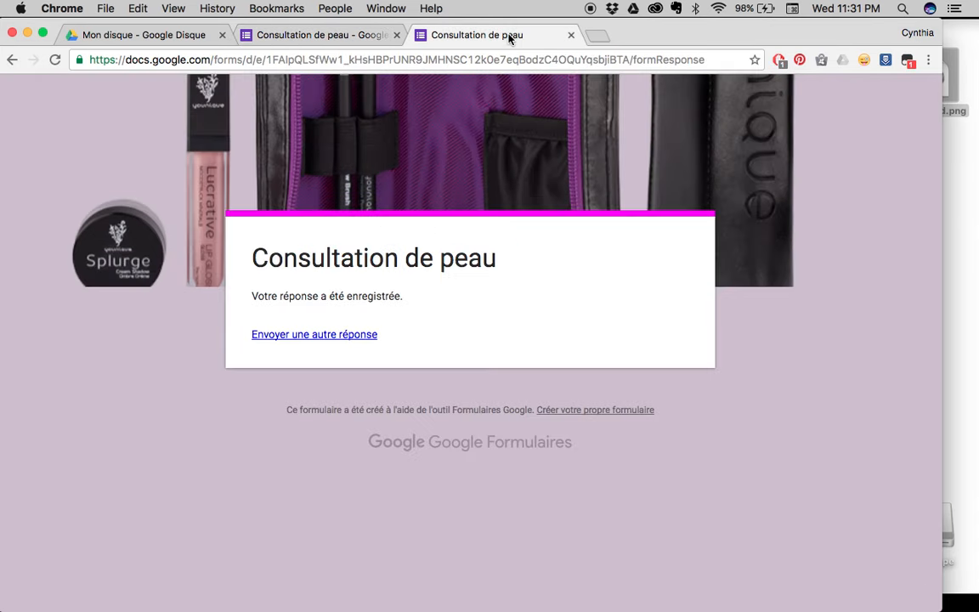
click(358, 338)
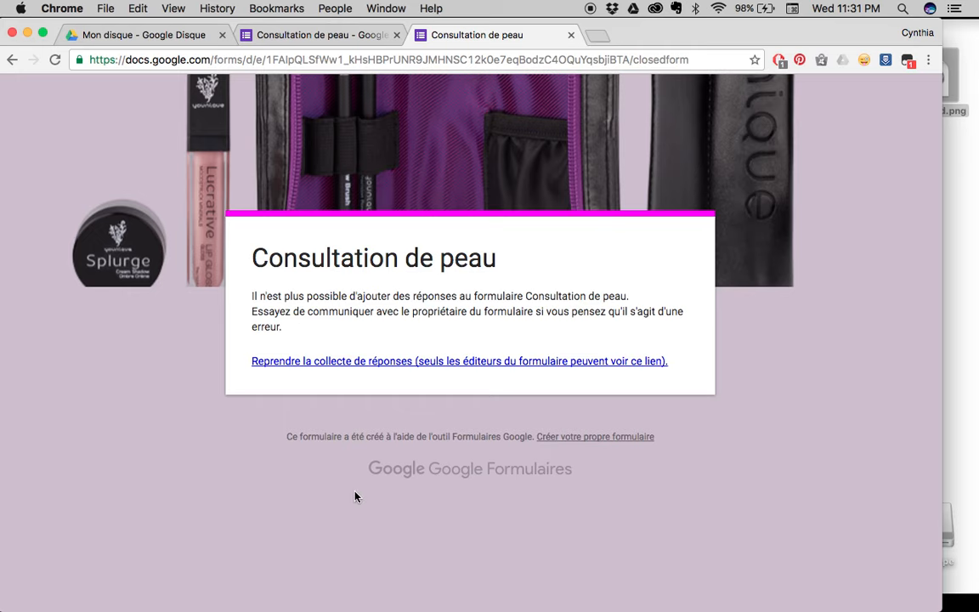
Create a new spreadsheet from the form's responses, look at its rows, and close it to return to the editor
click(323, 36)
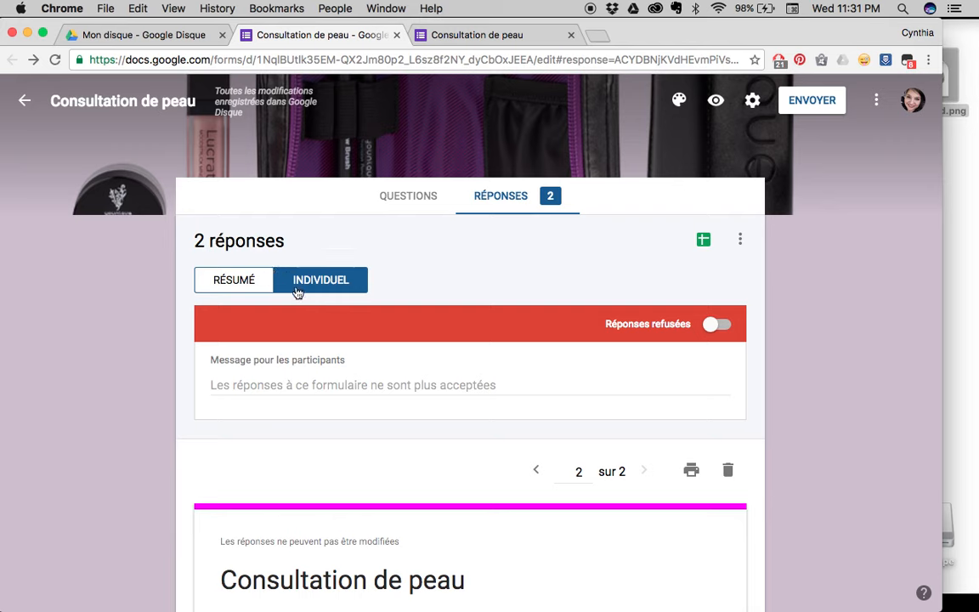
click(704, 243)
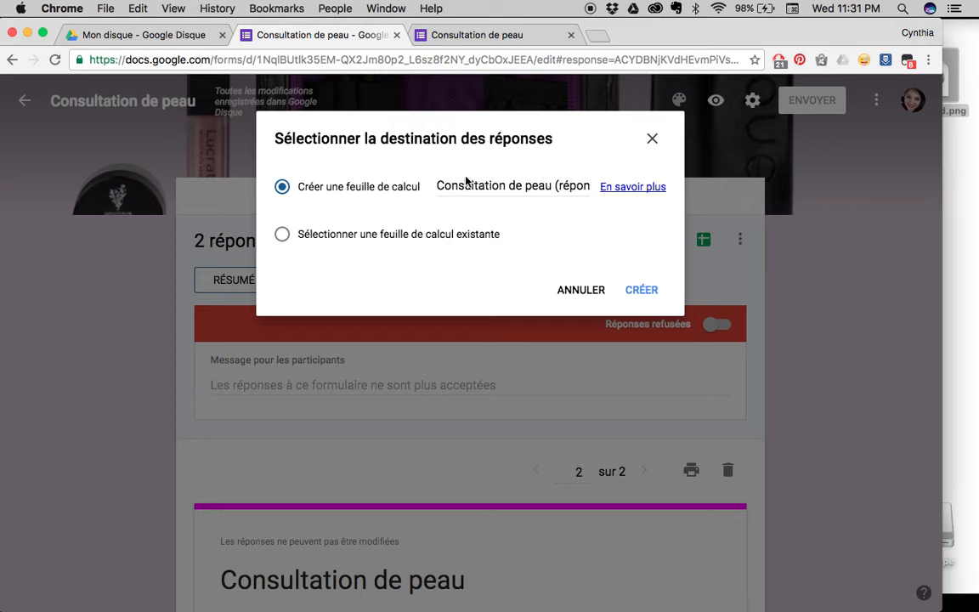
click(641, 290)
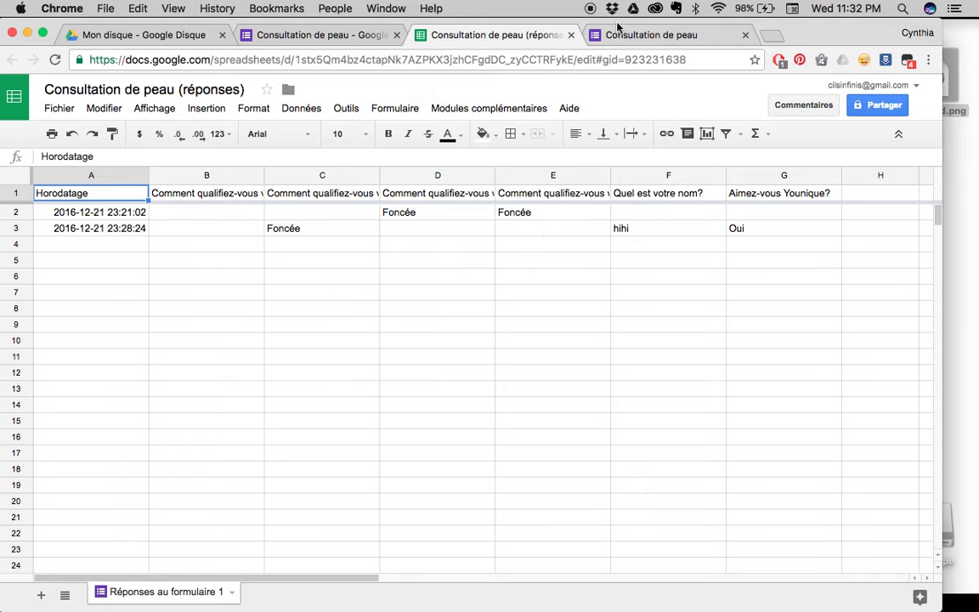
click(572, 35)
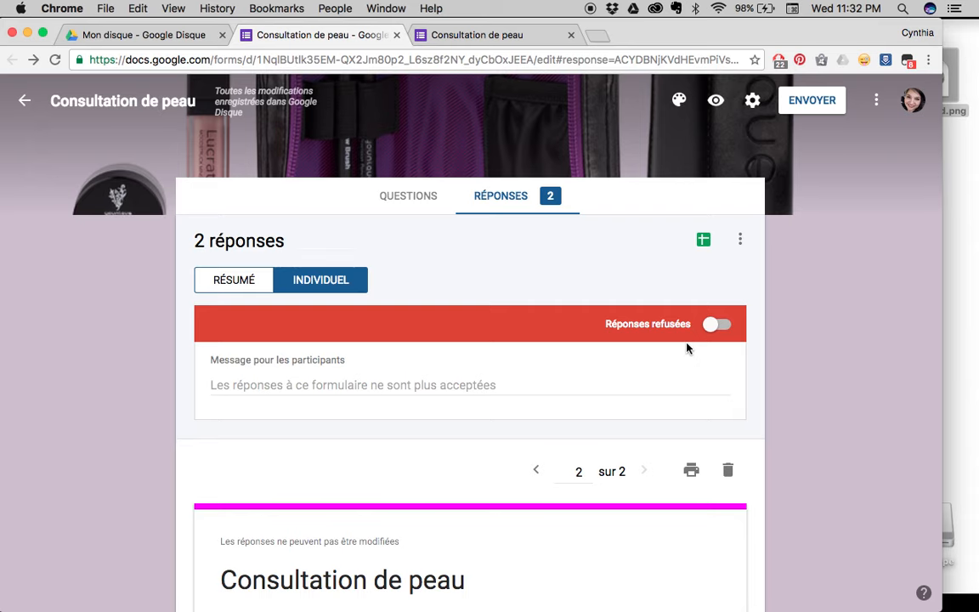
scroll(794, 254, up, 1)
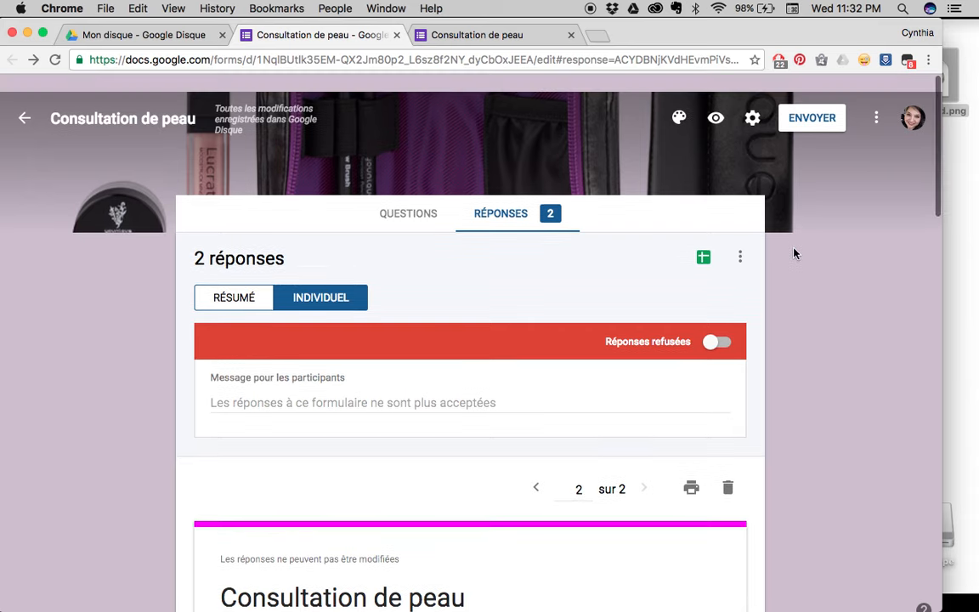
scroll(794, 253, down, 1)
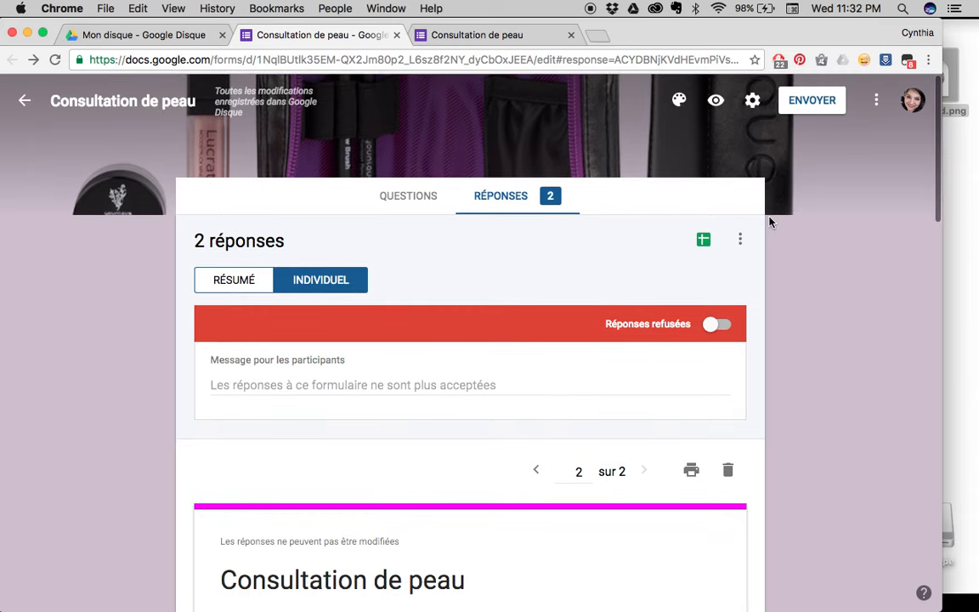